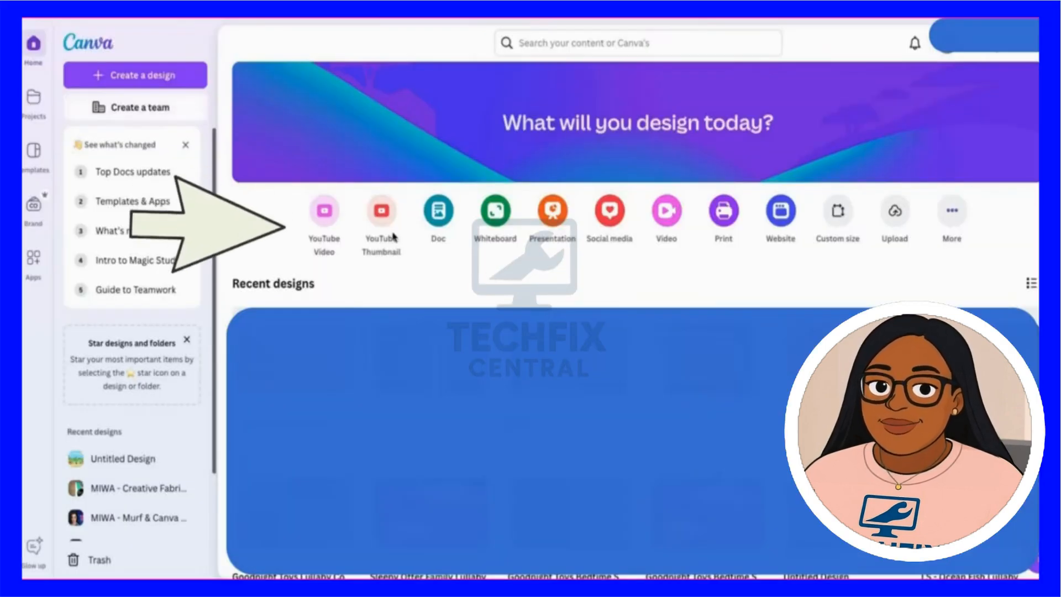
- Create a blank YouTube Video design
{"action": "left_click", "coordinate": [325, 213]}
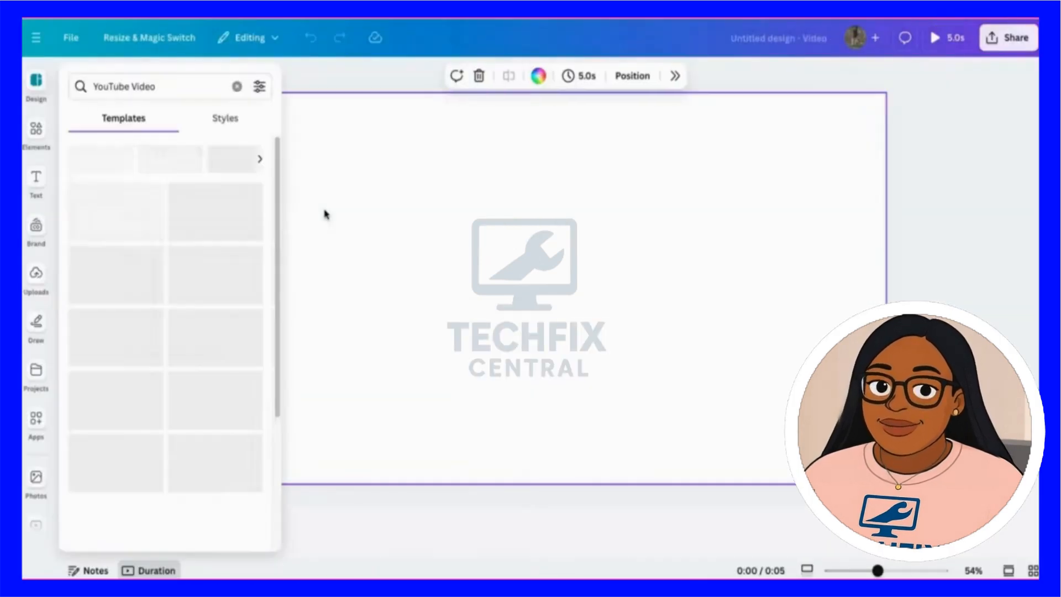
{"action": "left_click", "coordinate": [336, 526]}
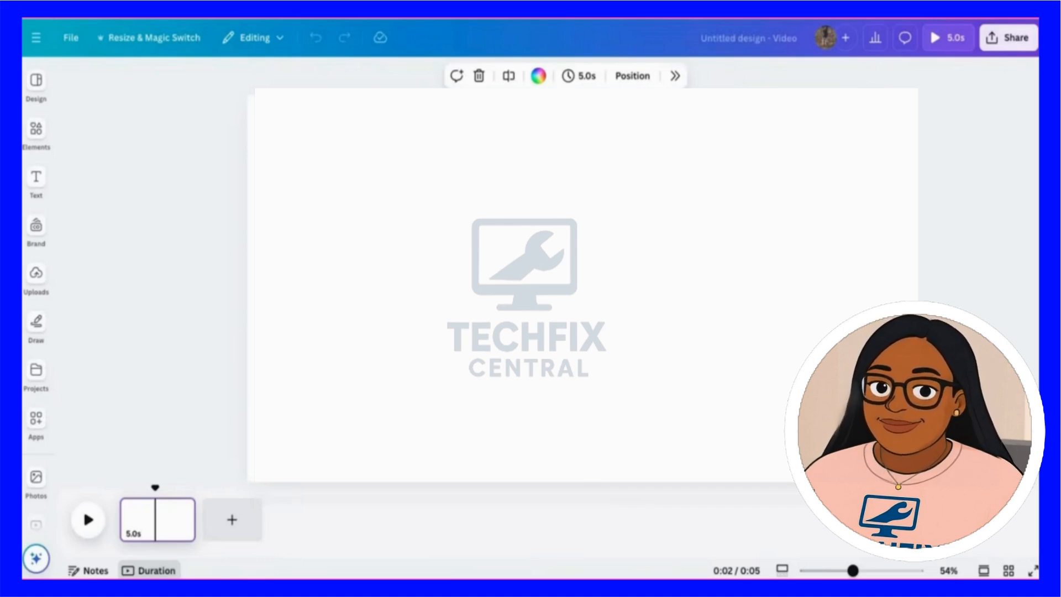
- Search the elements for "landscape" and add the park graphic with benches and street lamps to the page
{"action": "left_click", "coordinate": [36, 130]}
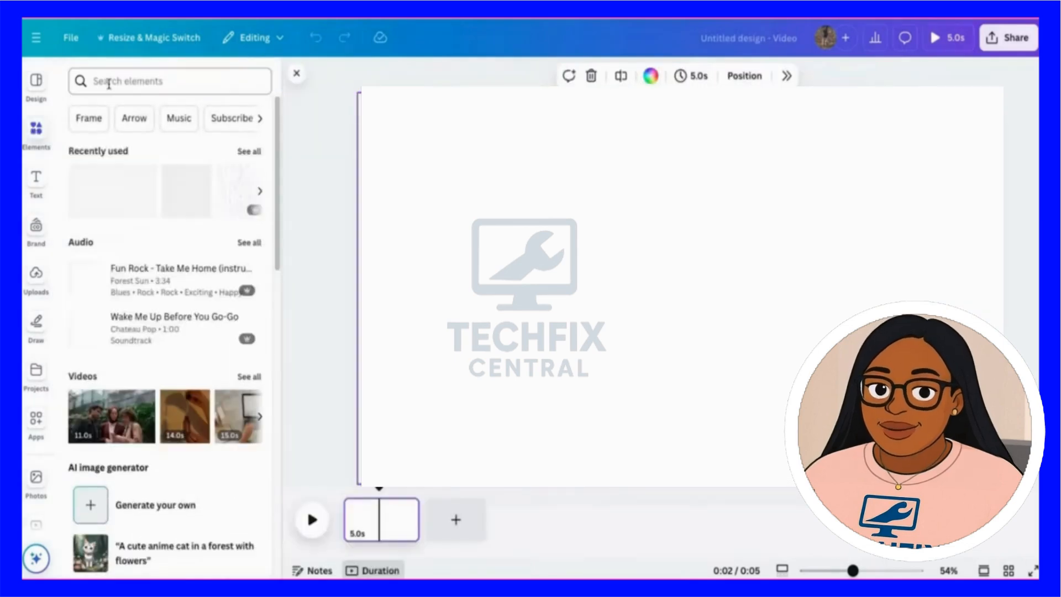
{"action": "left_click", "coordinate": [120, 79]}
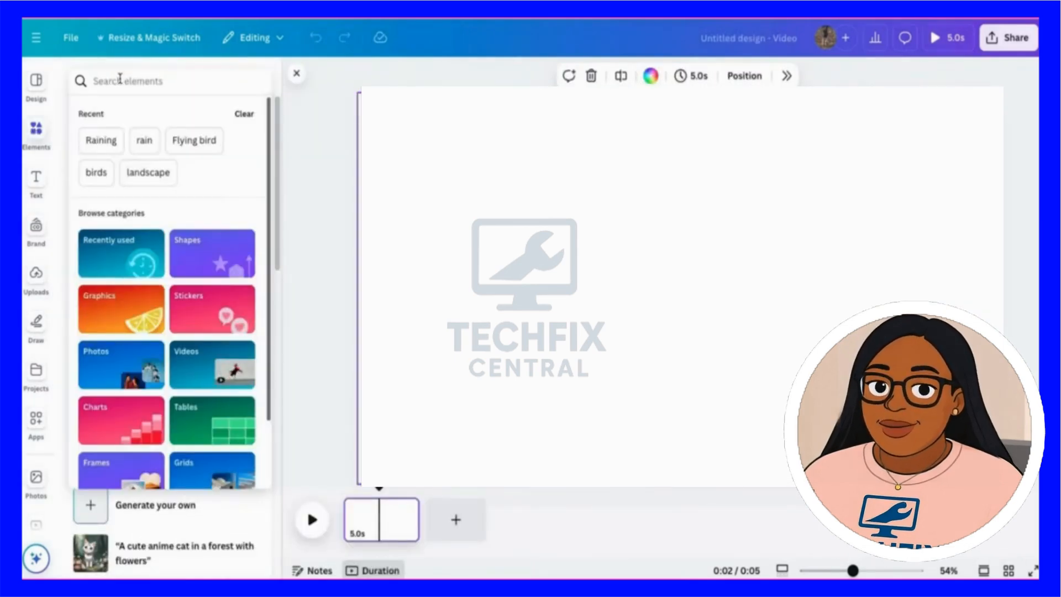
{"action": "type", "text": "landsc"}
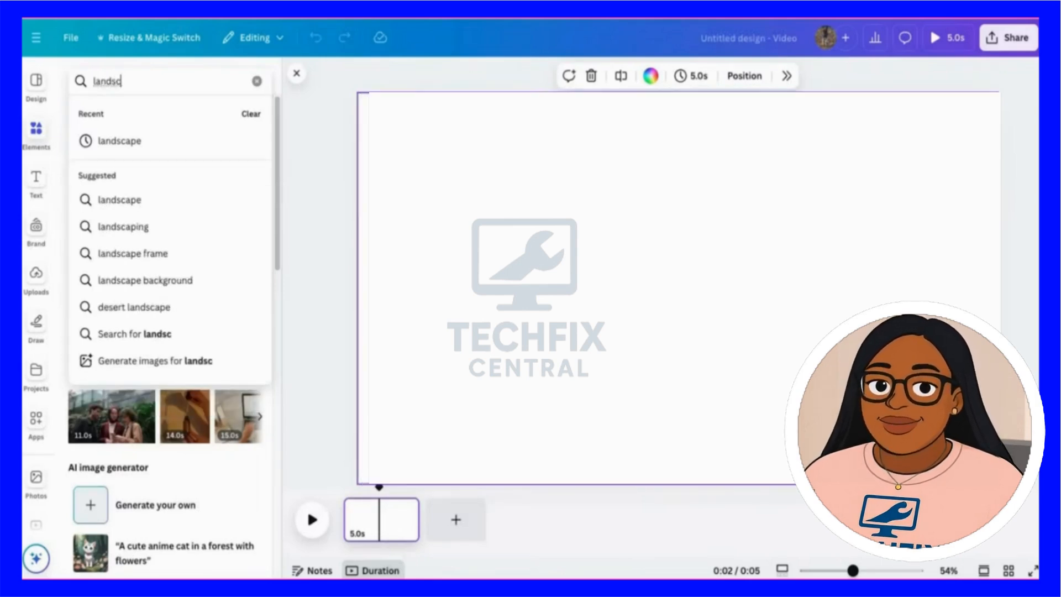
{"action": "left_click", "coordinate": [138, 142]}
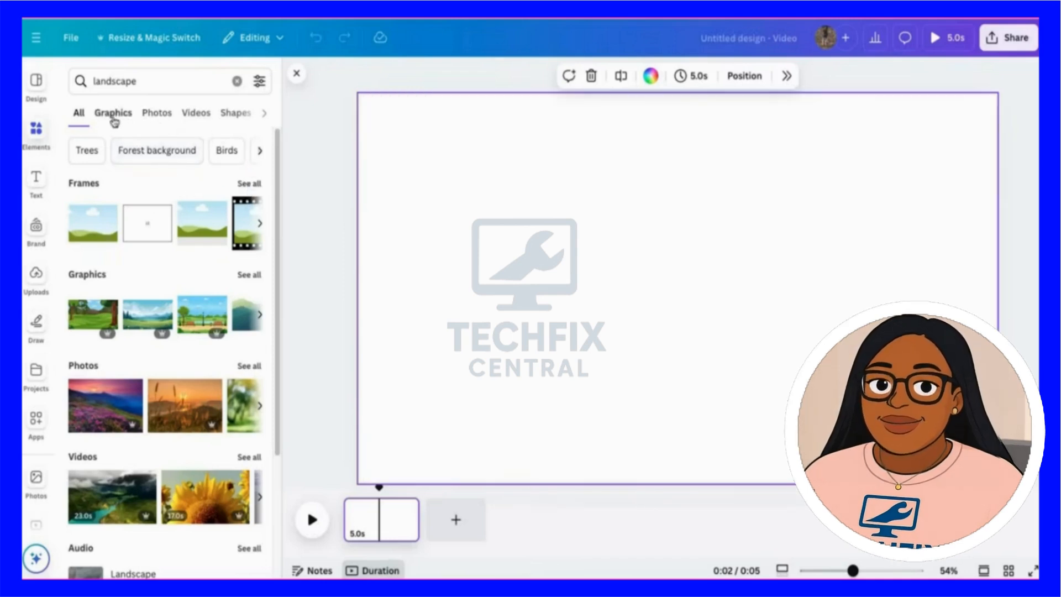
{"action": "left_click", "coordinate": [113, 114]}
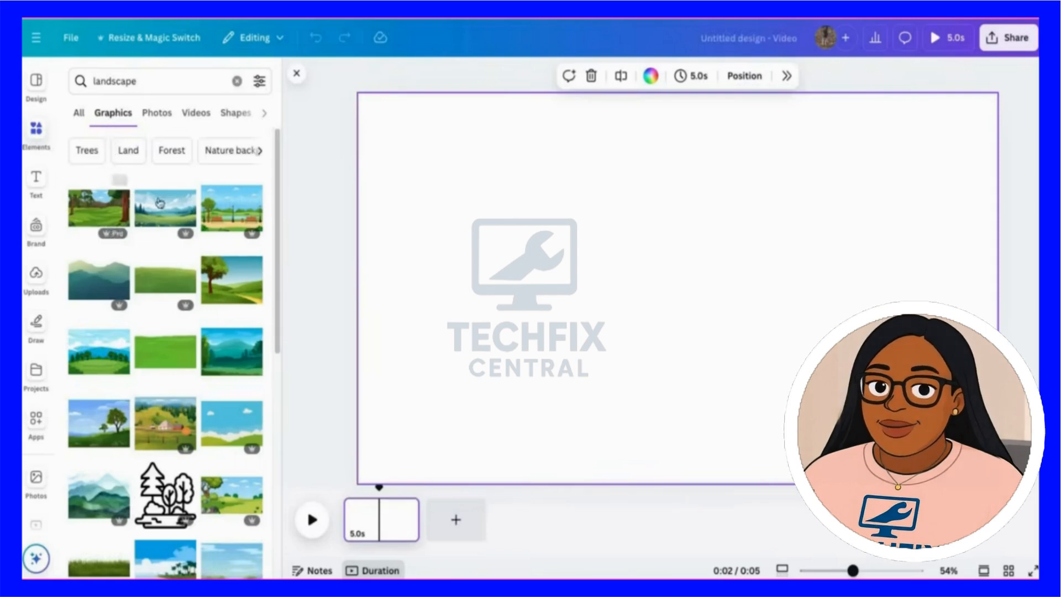
{"action": "left_click", "coordinate": [227, 191]}
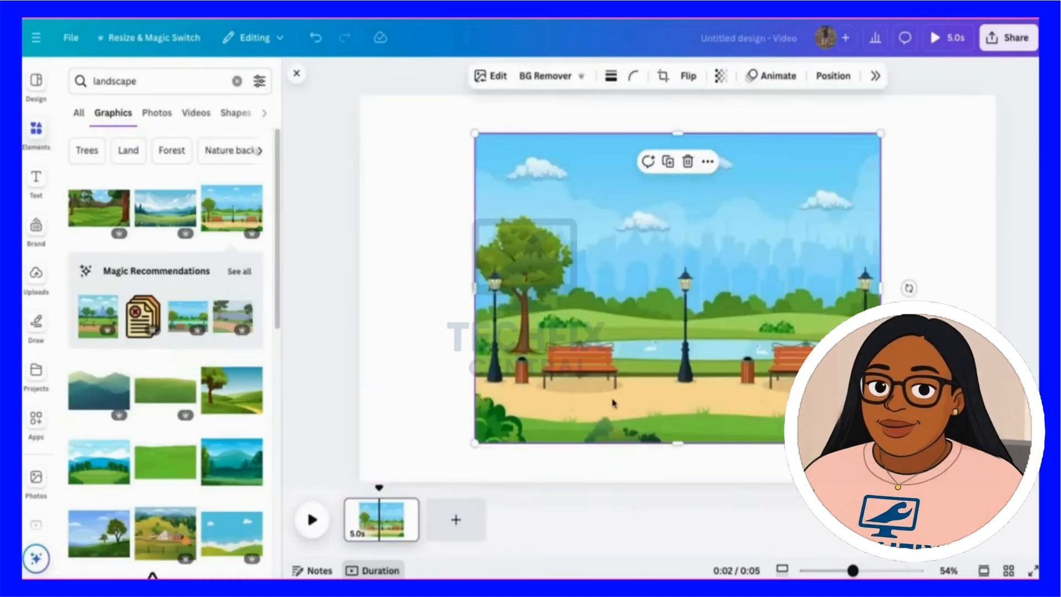
- Enlarge the park graphic and reposition it so that it fills the whole page as the background
{"action": "left_click_drag", "start_coordinate": [474, 444], "coordinate": [259, 557]}
{"action": "left_click_drag", "start_coordinate": [466, 419], "coordinate": [528, 347]}
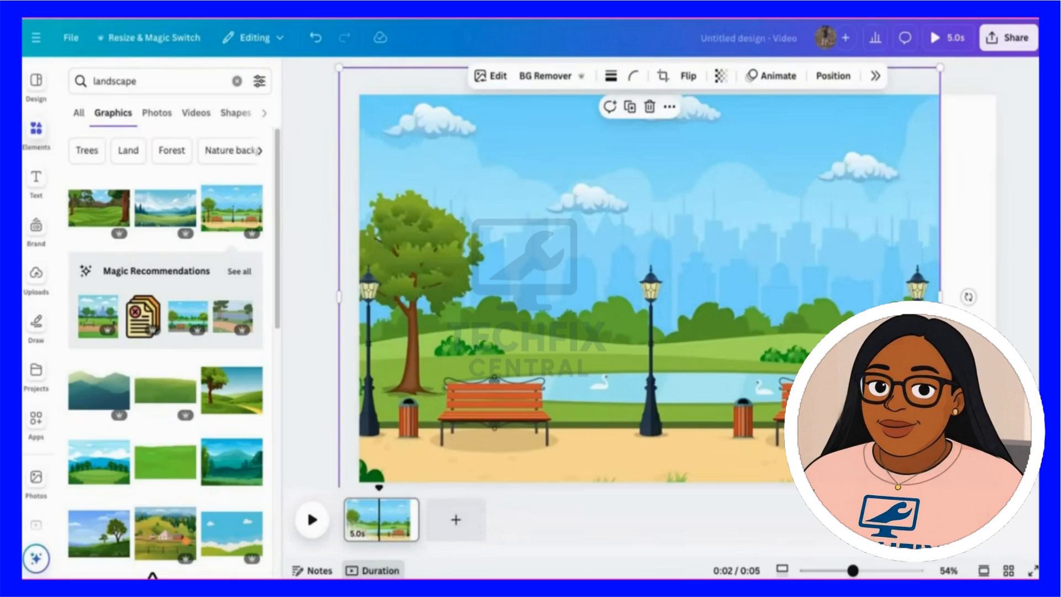
{"action": "left_click_drag", "start_coordinate": [940, 68], "coordinate": [992, 33]}
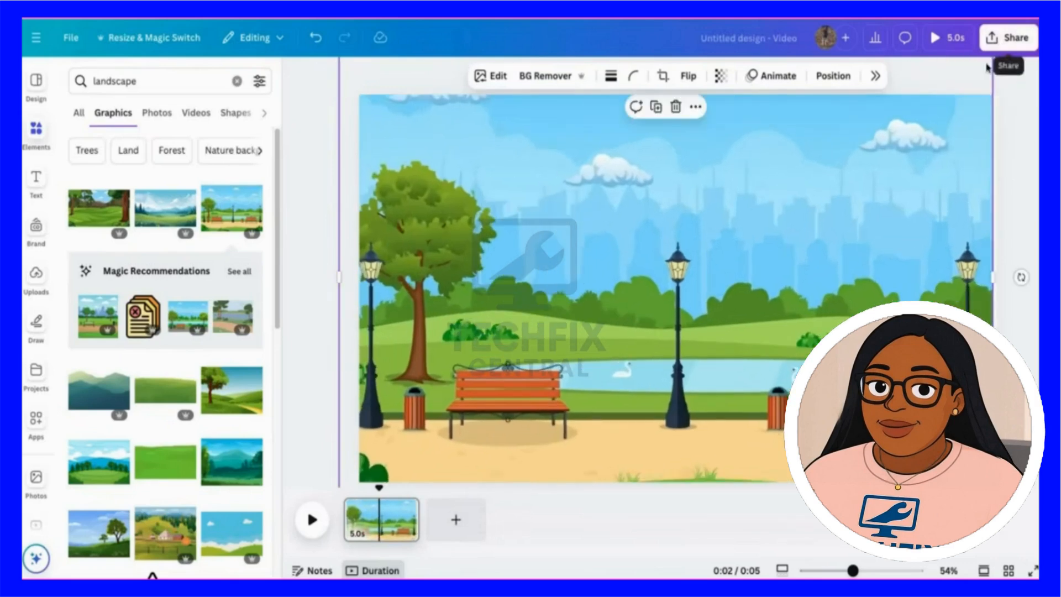
{"action": "left_click_drag", "start_coordinate": [802, 266], "coordinate": [813, 236]}
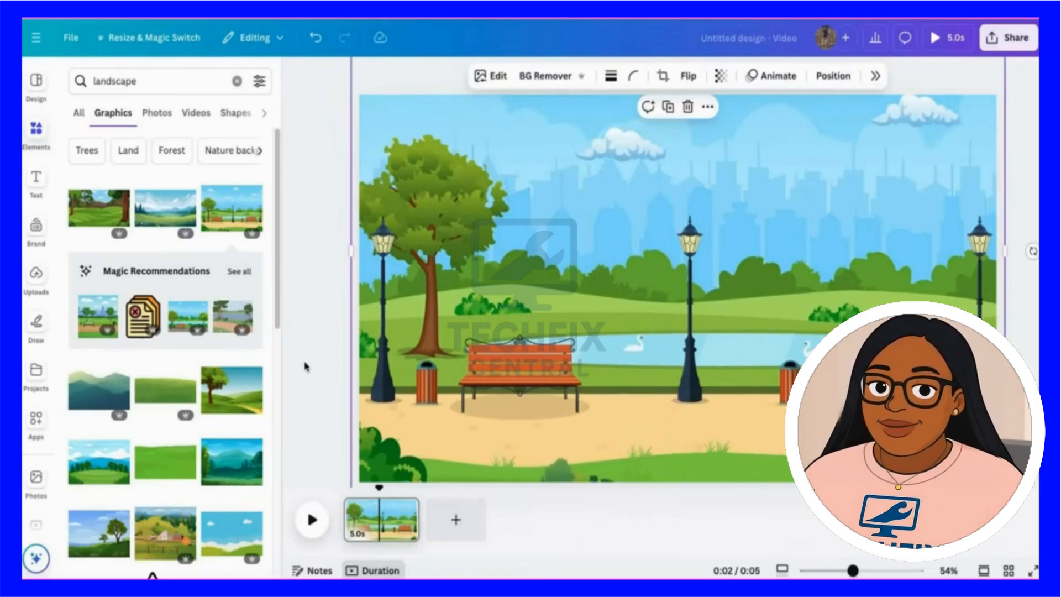
{"action": "left_click", "coordinate": [308, 367]}
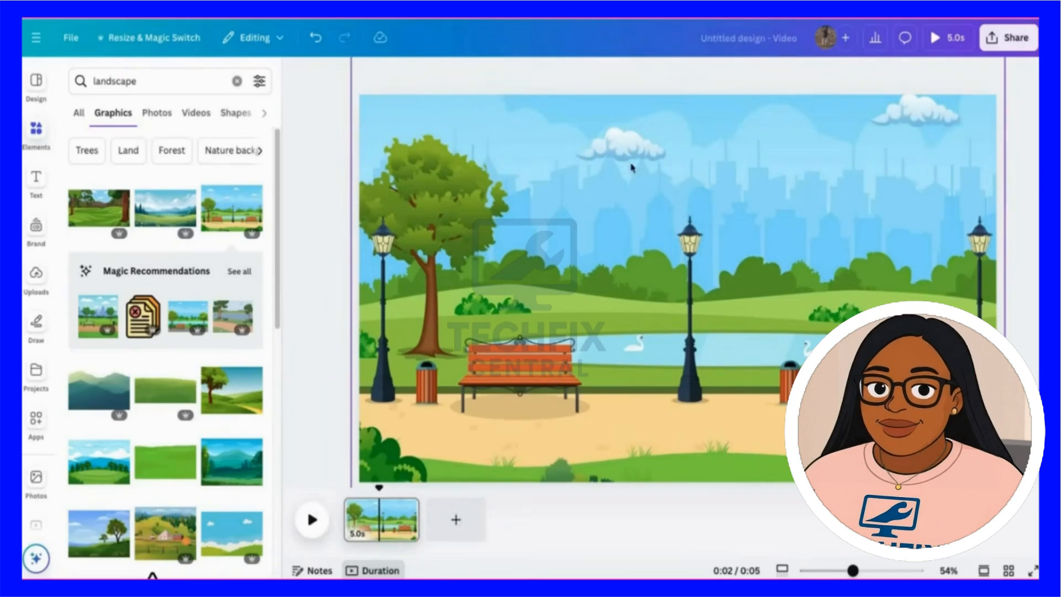
- Add a fluffy cloud from the "clouds" graphics, shrink it and place it in the sky between the two background clouds
{"action": "left_click", "coordinate": [124, 81]}
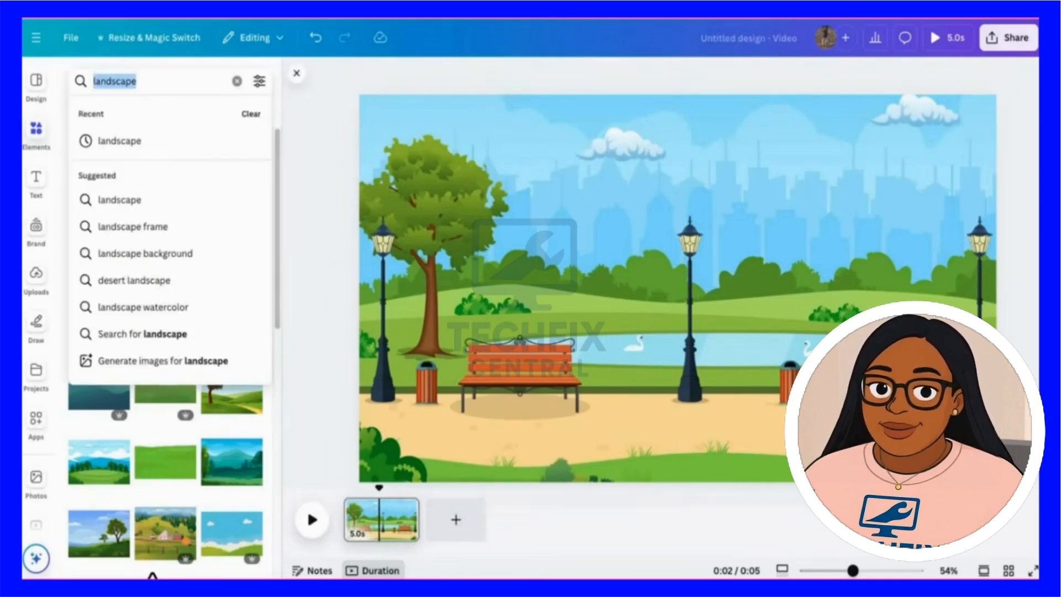
{"action": "type", "text": "clou"}
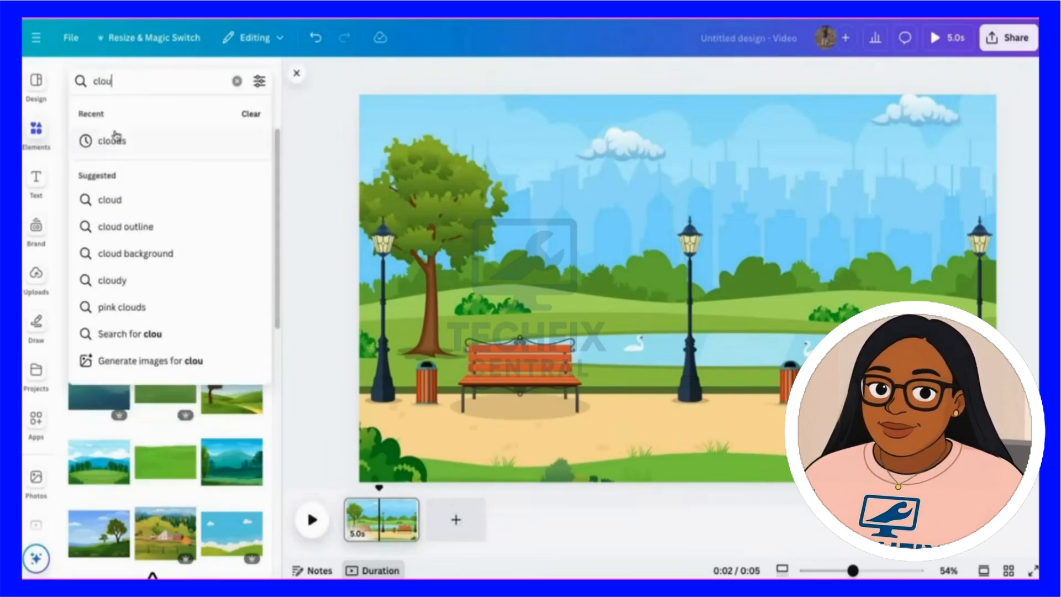
{"action": "left_click", "coordinate": [112, 145]}
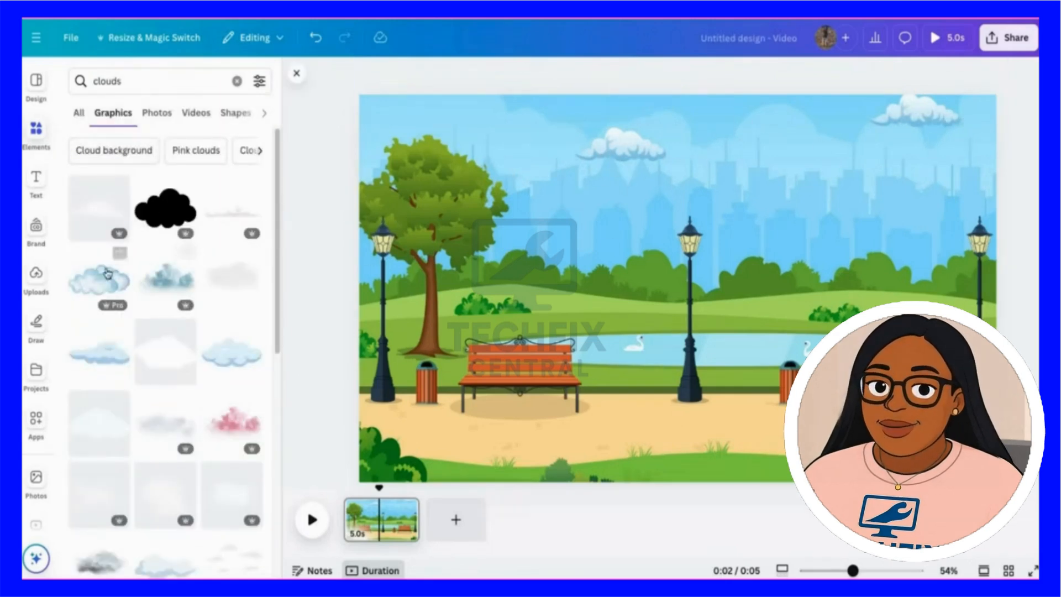
{"action": "left_click", "coordinate": [105, 357]}
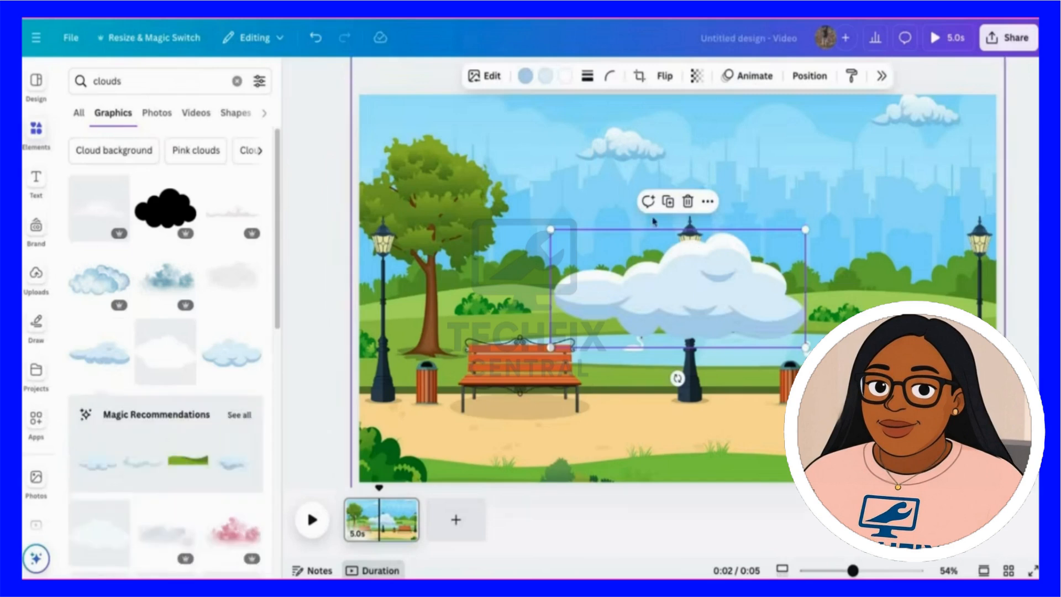
{"action": "left_click_drag", "start_coordinate": [551, 229], "coordinate": [628, 265]}
{"action": "left_click_drag", "start_coordinate": [743, 314], "coordinate": [817, 176]}
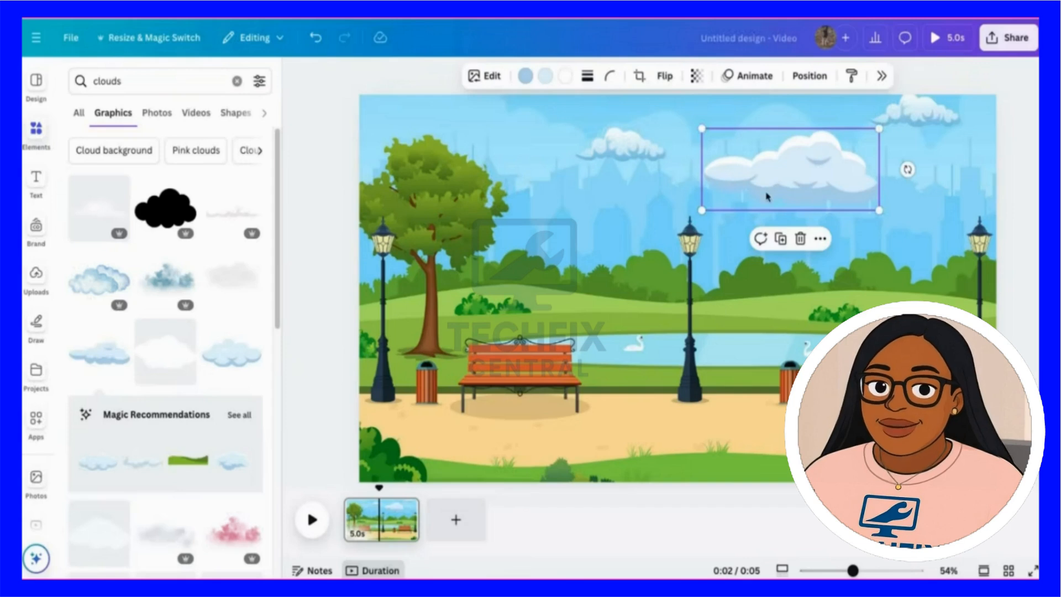
- Create a custom animation that moves the cloud across the sky and past the page's left edge
{"action": "left_click", "coordinate": [752, 76]}
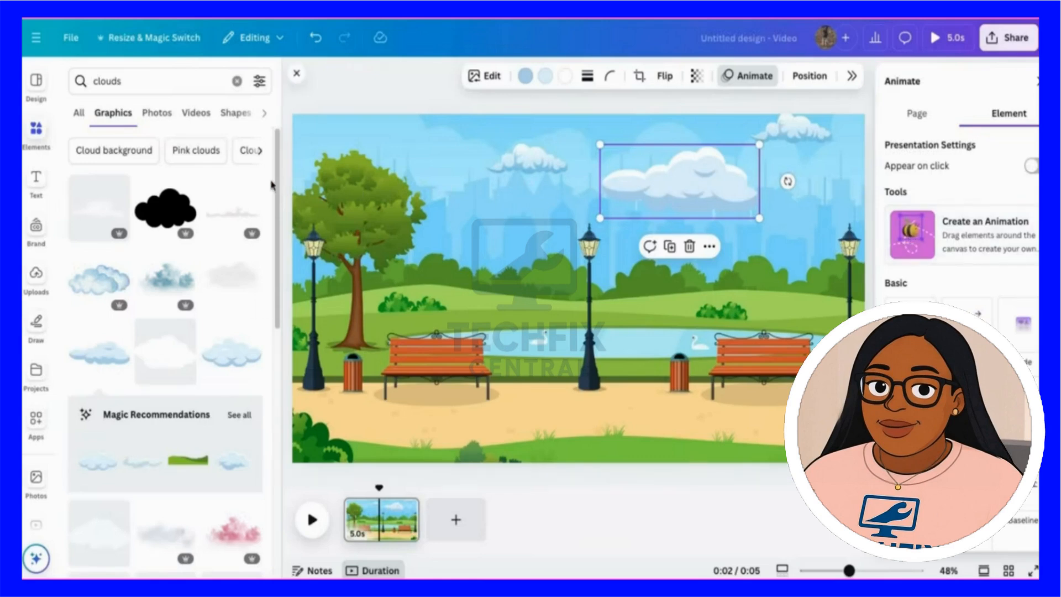
{"action": "left_click", "coordinate": [910, 234]}
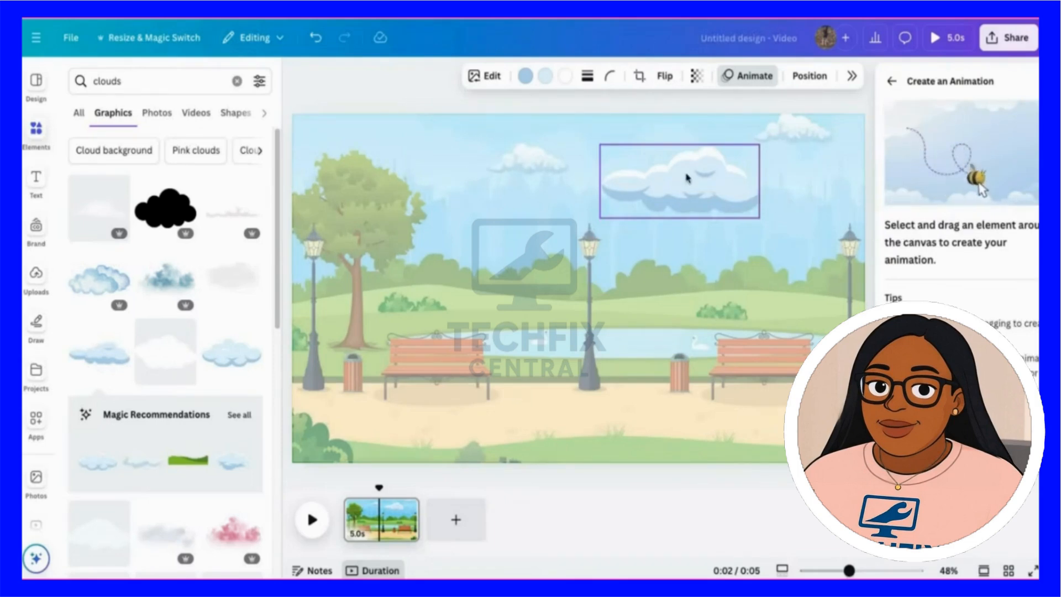
{"action": "mouse_move", "coordinate": [685, 176]}
{"action": "left_mouse_down"}
{"action": "mouse_move", "coordinate": [454, 177]}
{"action": "mouse_move", "coordinate": [216, 152]}
{"action": "left_mouse_up"}
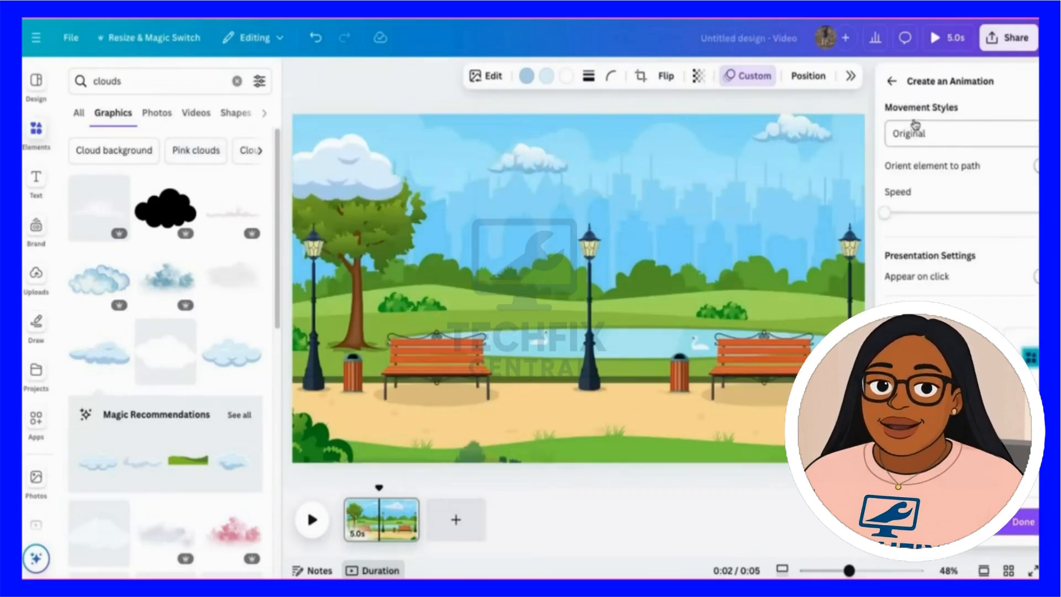
- Keep the cloud animation's movement style at Original, turn on Appear on click, set the speed near its slowest and finish the animation
{"action": "left_click", "coordinate": [990, 142]}
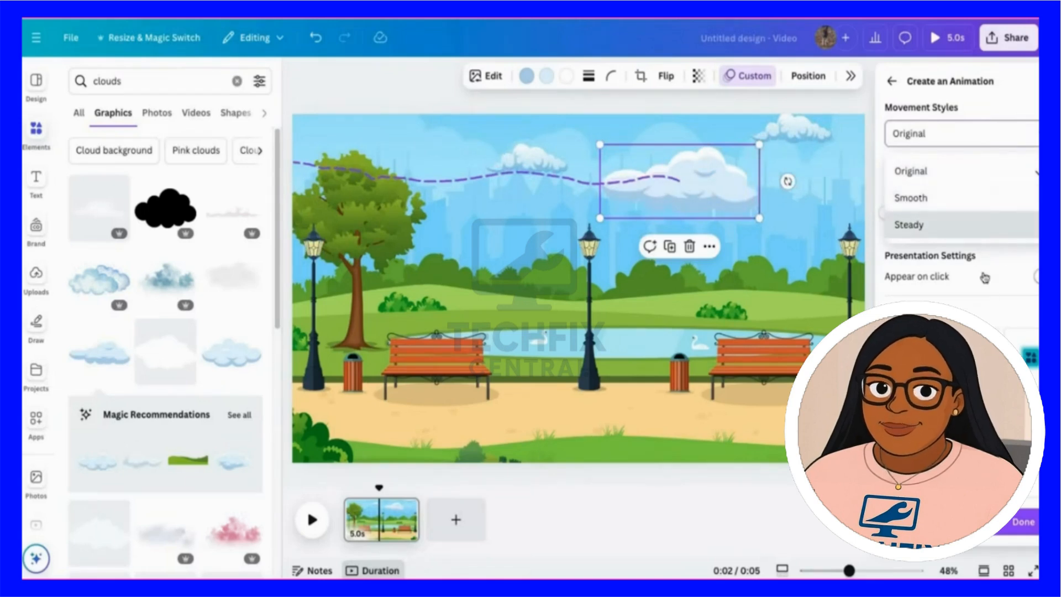
{"action": "left_click", "coordinate": [1033, 276]}
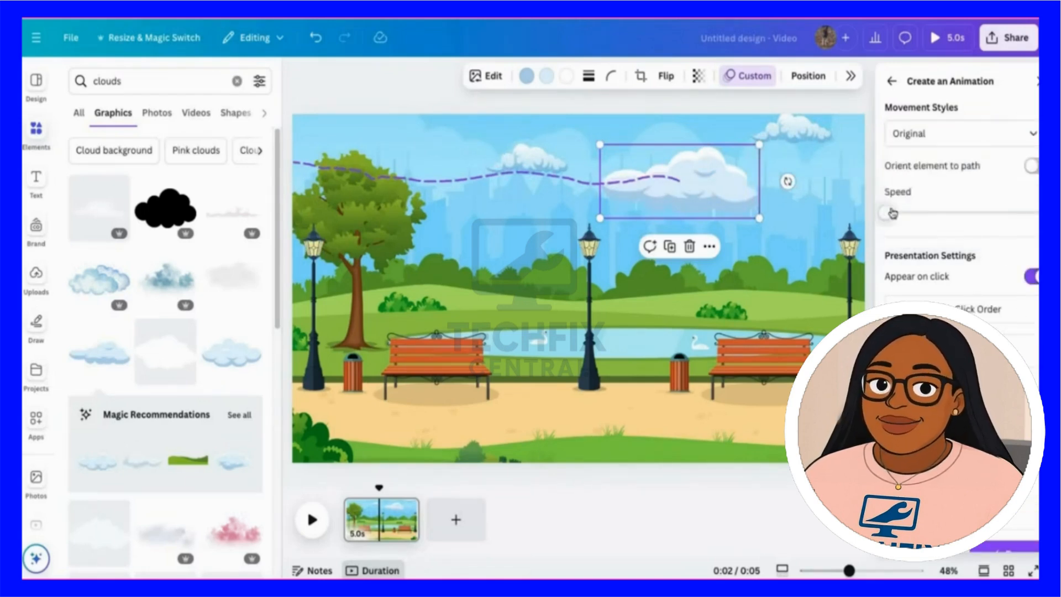
{"action": "left_click_drag", "start_coordinate": [918, 215], "coordinate": [891, 213]}
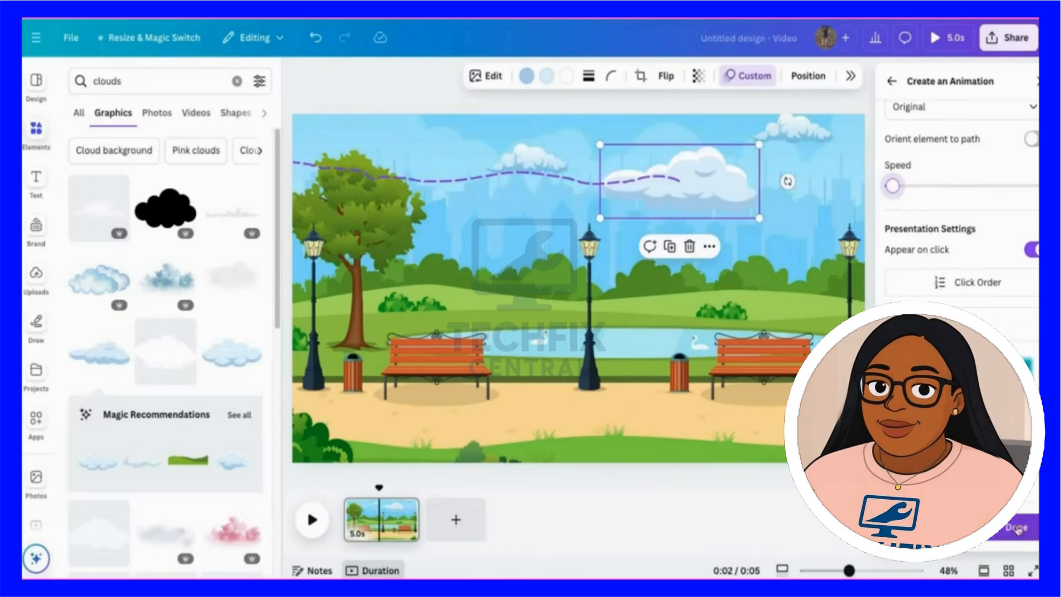
{"action": "left_click", "coordinate": [1018, 528]}
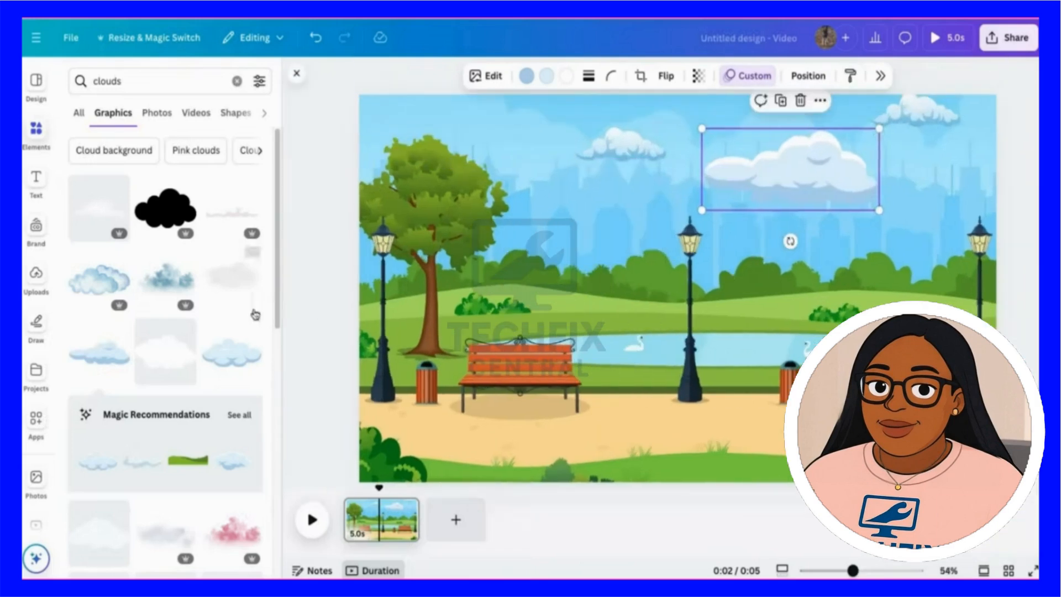
{"action": "left_click", "coordinate": [318, 272]}
- Search the graphics for "walking" and add the walking man with a backpack and book to the page
{"action": "left_click", "coordinate": [128, 81]}
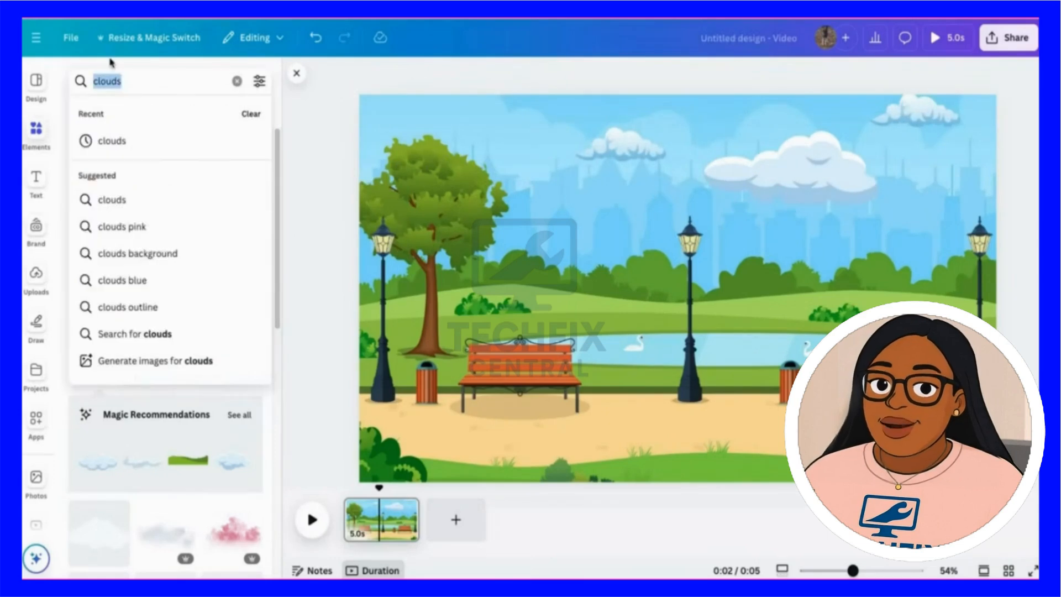
{"action": "type", "text": "walking"}
{"action": "key", "text": "Return"}
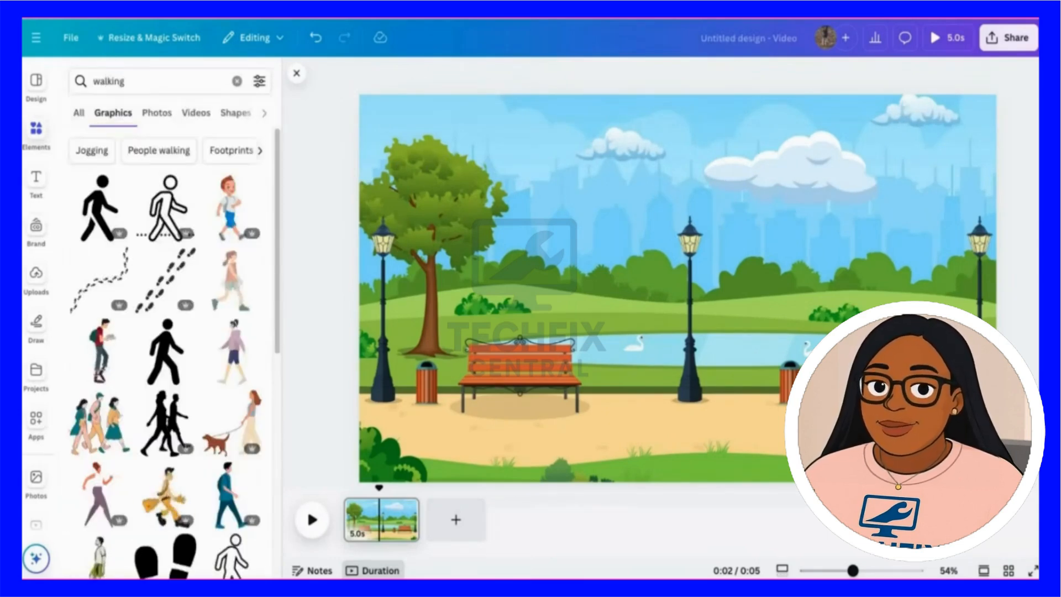
{"action": "scroll", "coordinate": [243, 232], "scroll_direction": "down", "scroll_amount": 5}
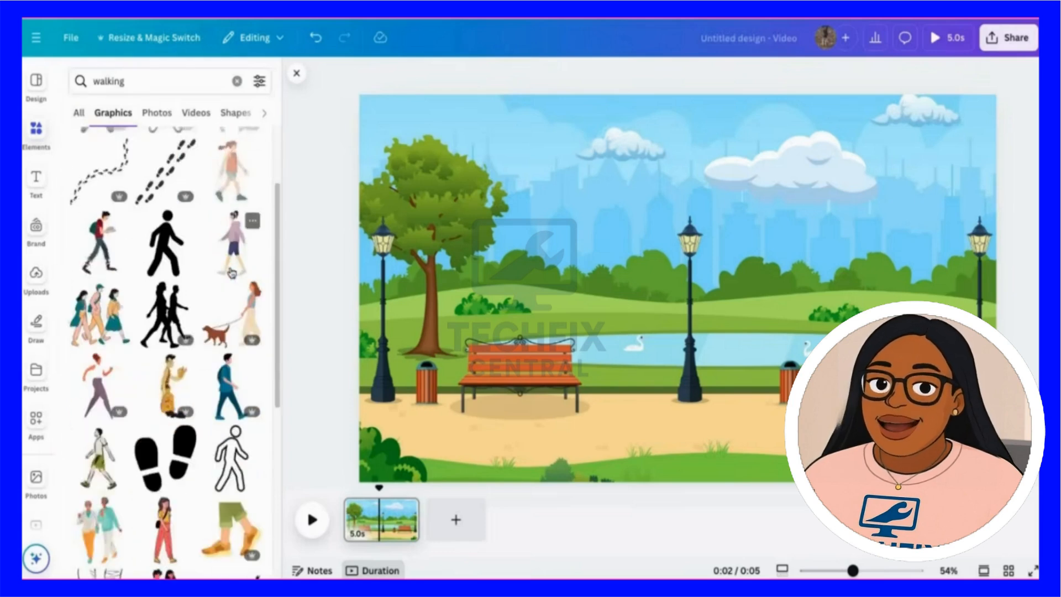
{"action": "scroll", "coordinate": [166, 331], "scroll_direction": "up", "scroll_amount": 3}
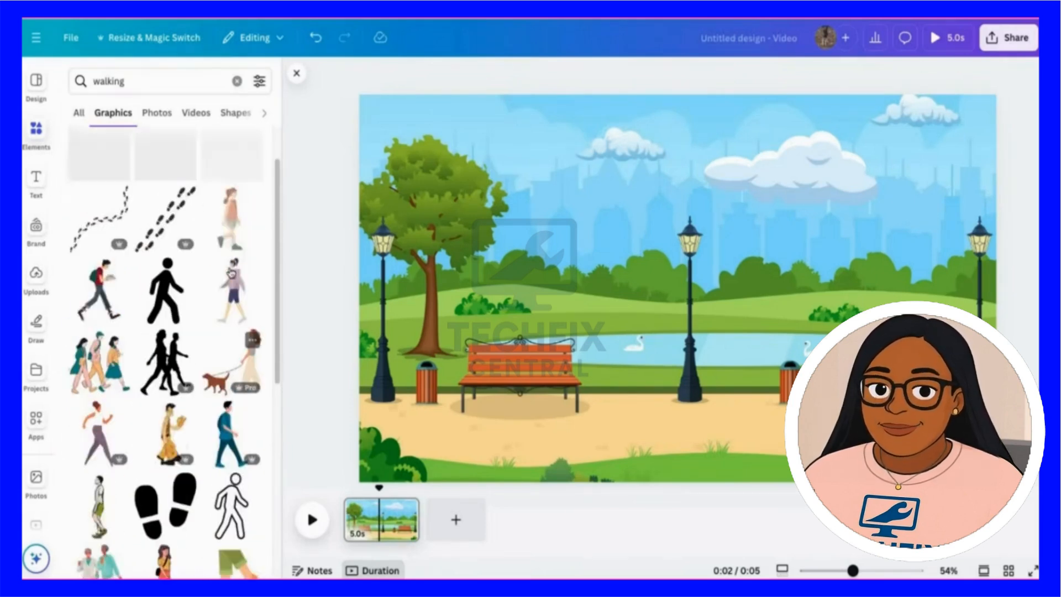
{"action": "left_click", "coordinate": [100, 287]}
- Shrink the walking man and place him on the path, mostly outside the page's left edge
{"action": "left_click_drag", "start_coordinate": [780, 131], "coordinate": [666, 306]}
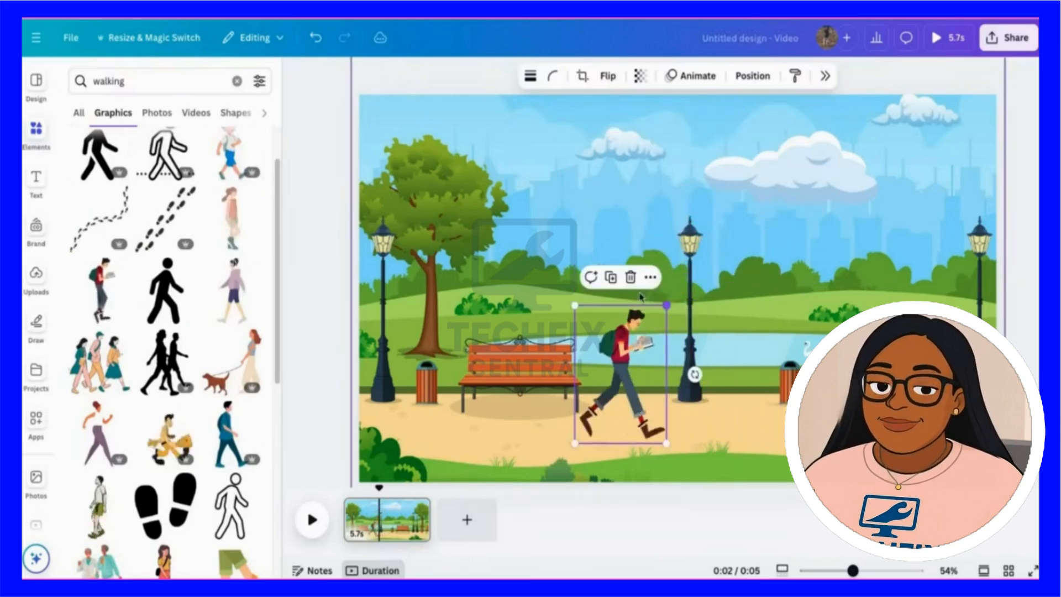
{"action": "left_click_drag", "start_coordinate": [624, 377], "coordinate": [408, 369]}
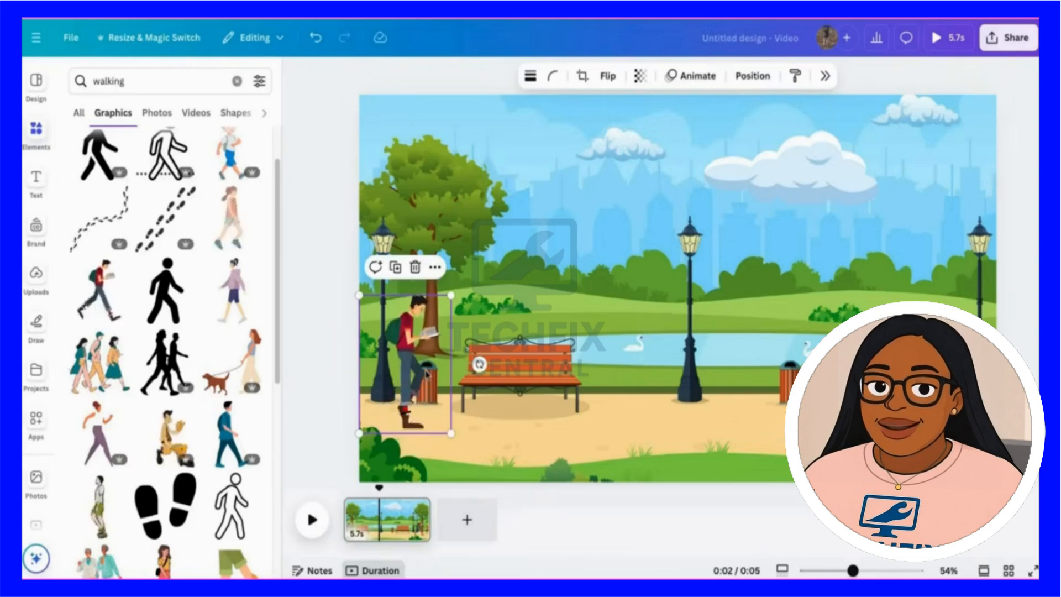
{"action": "left_click_drag", "start_coordinate": [405, 365], "coordinate": [343, 366]}
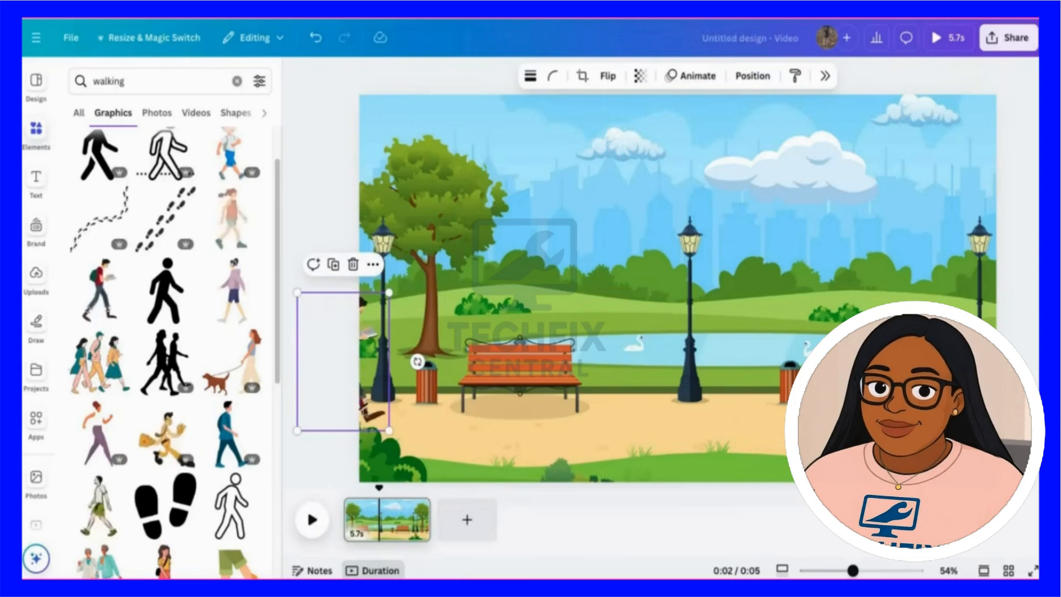
- Create a custom animation that moves the walking man along the path to the page's right edge
{"action": "left_click", "coordinate": [698, 77]}
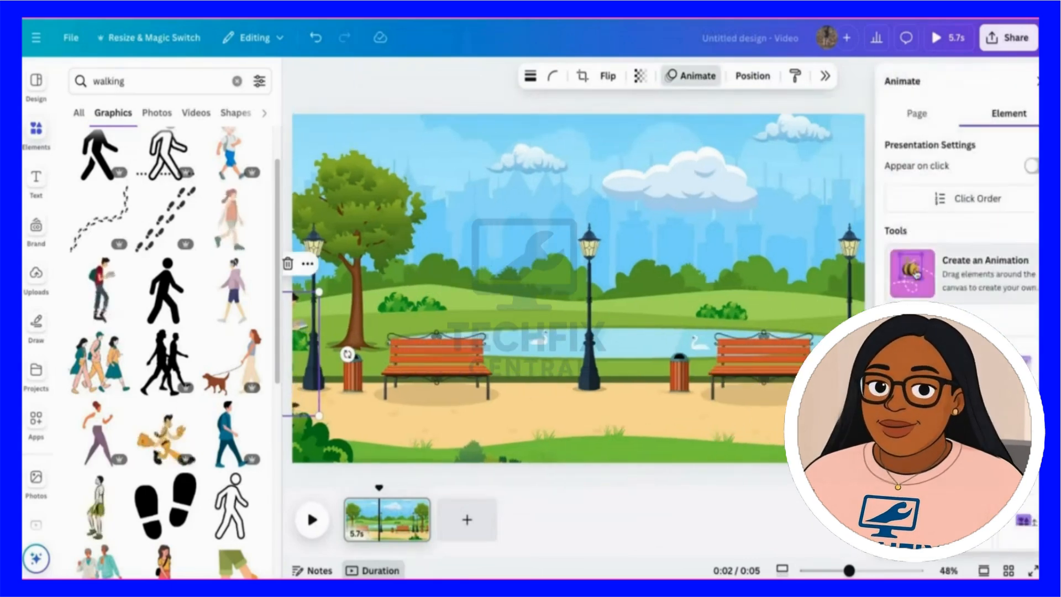
{"action": "left_click", "coordinate": [984, 271]}
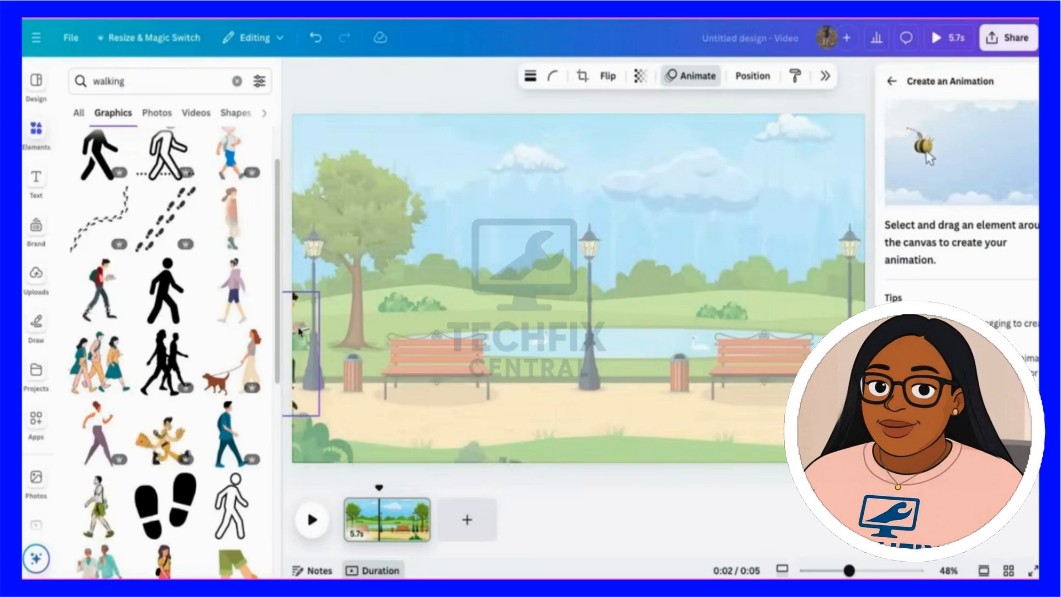
{"action": "mouse_move", "coordinate": [299, 330]}
{"action": "left_mouse_down"}
{"action": "mouse_move", "coordinate": [403, 353]}
{"action": "mouse_move", "coordinate": [871, 354]}
{"action": "left_mouse_up"}
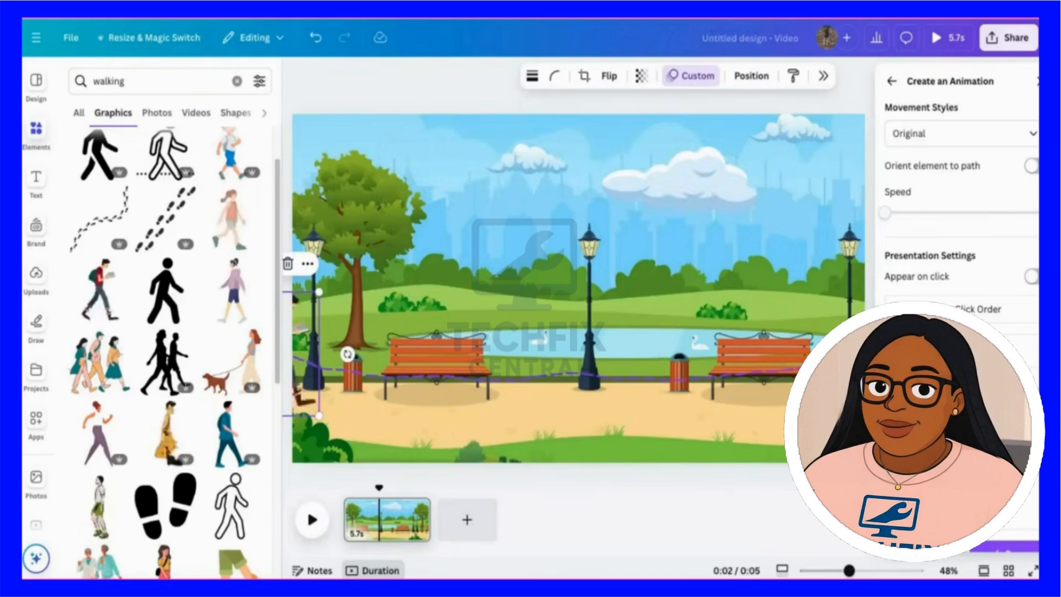
{"action": "scroll", "coordinate": [962, 221], "scroll_direction": "down", "scroll_amount": 1}
{"action": "left_click", "coordinate": [1001, 532]}
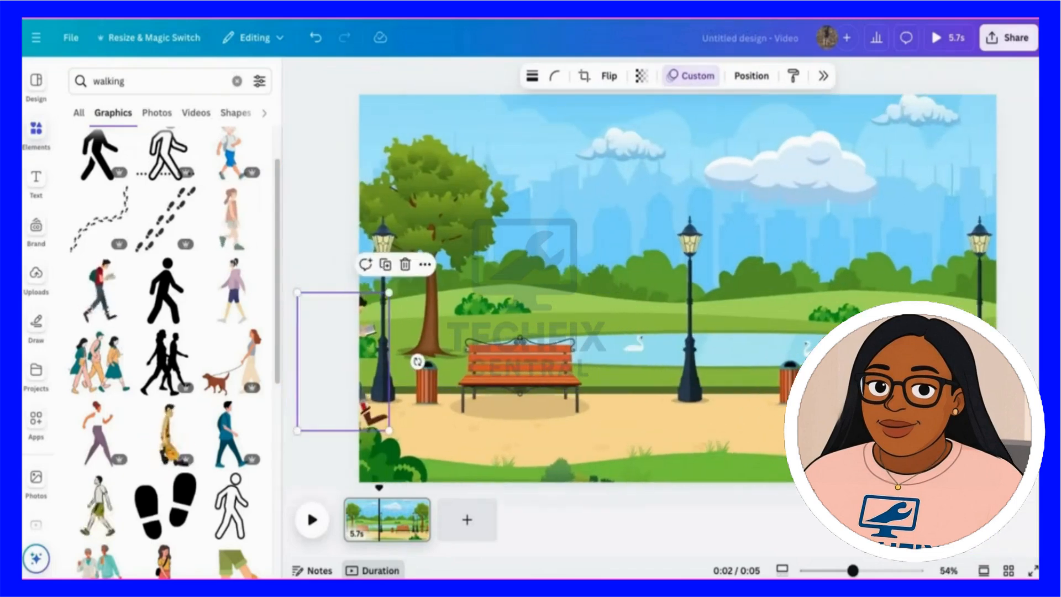
- Add a yellow sun with thin rays from a graphics search for "sun" and place it, shrunk, over the large cloud
{"action": "left_click", "coordinate": [299, 216]}
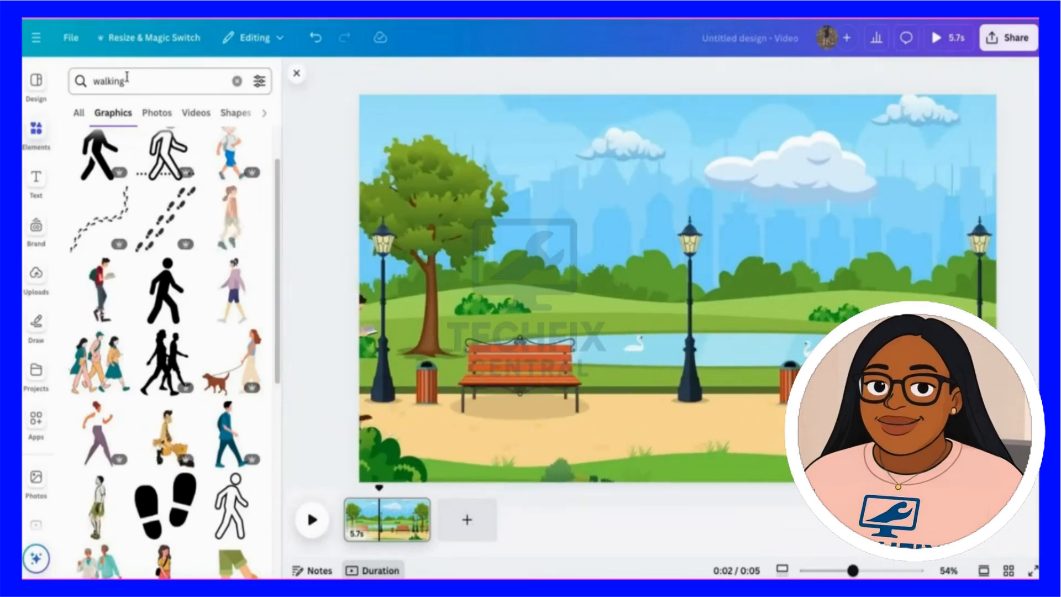
{"action": "left_click", "coordinate": [100, 72]}
{"action": "type", "text": "sun"}
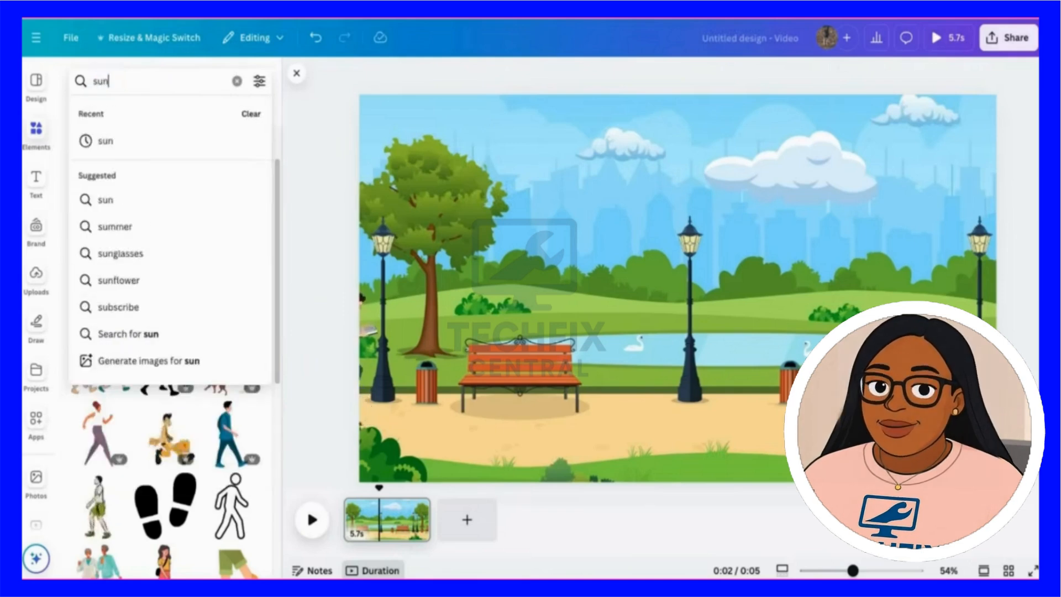
{"action": "key", "text": "Return"}
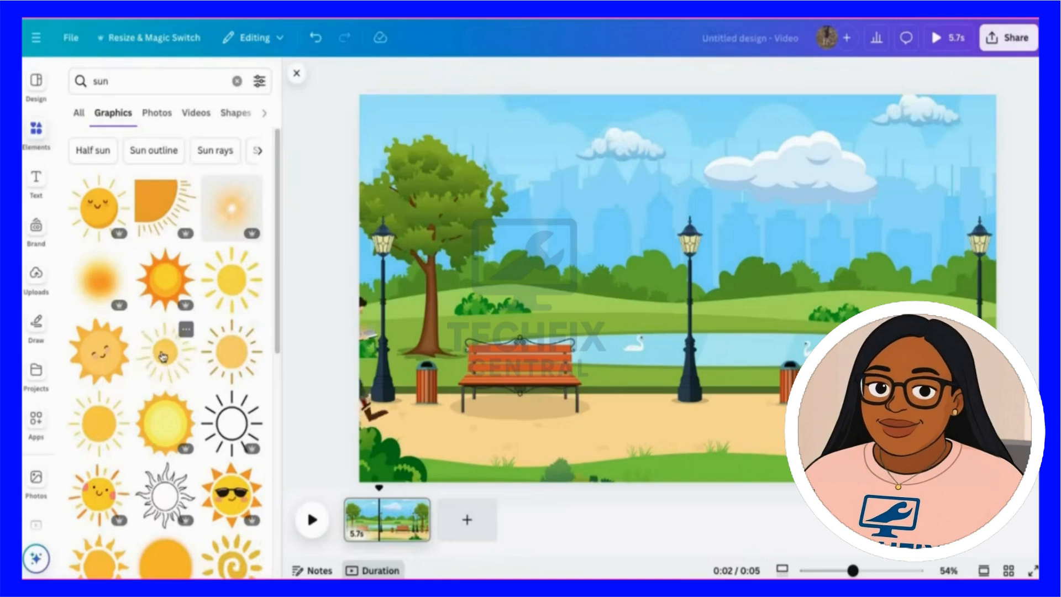
{"action": "left_click", "coordinate": [157, 374]}
{"action": "left_click_drag", "start_coordinate": [534, 134], "coordinate": [670, 280]}
{"action": "left_click_drag", "start_coordinate": [739, 336], "coordinate": [765, 149]}
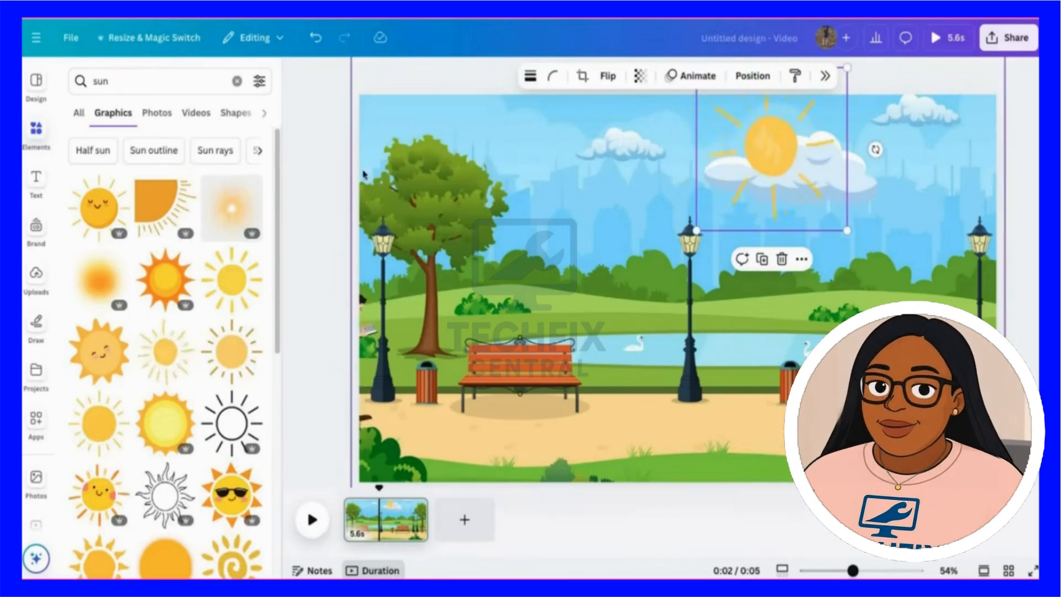
- Move the cloud's layer to the front so that it overlaps the sun
{"action": "left_click", "coordinate": [750, 78]}
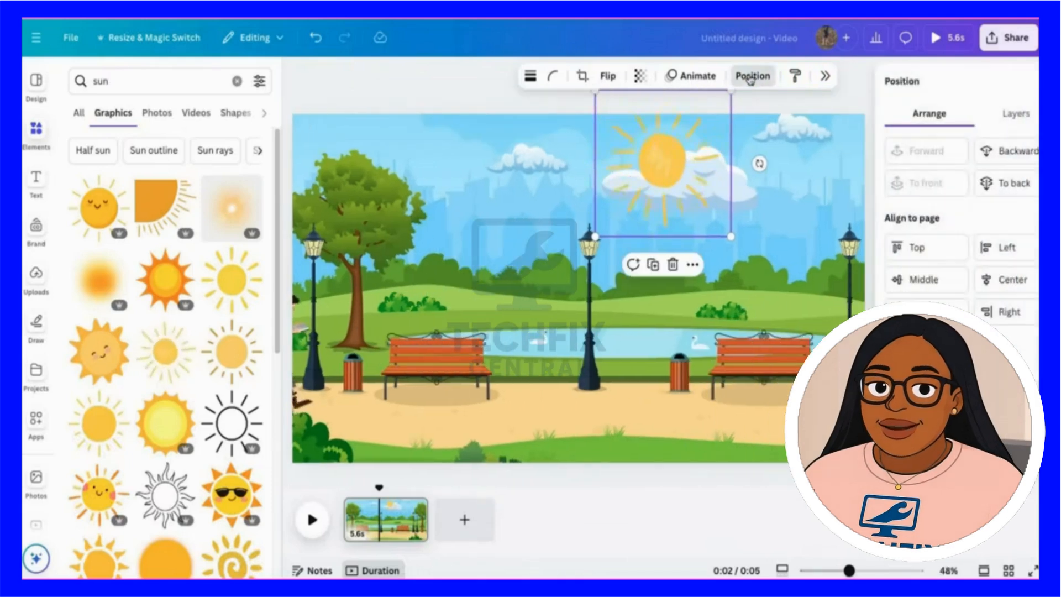
{"action": "left_click", "coordinate": [1013, 117]}
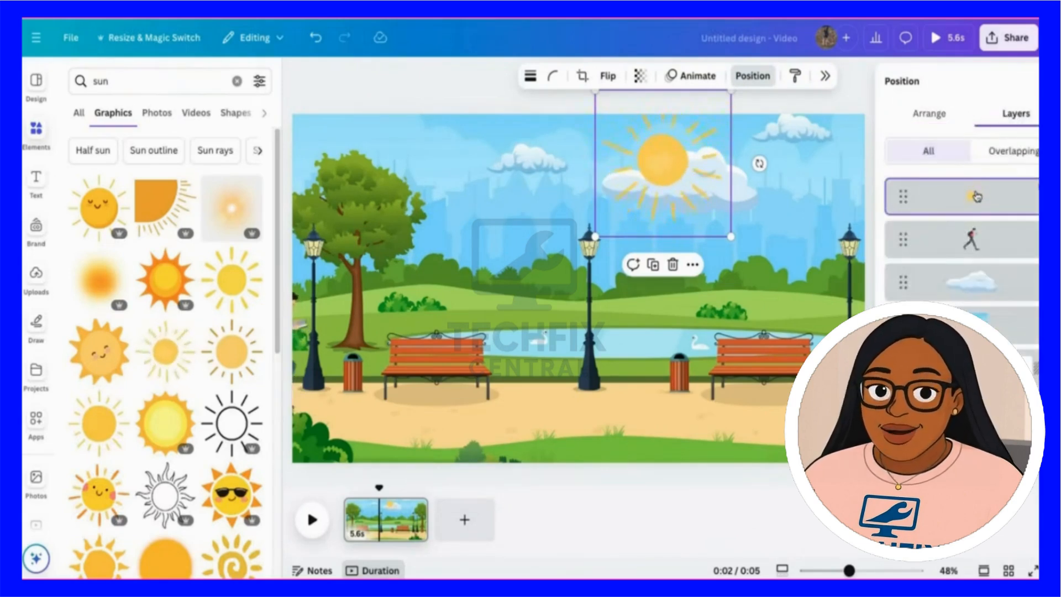
{"action": "left_click_drag", "start_coordinate": [972, 283], "coordinate": [961, 193]}
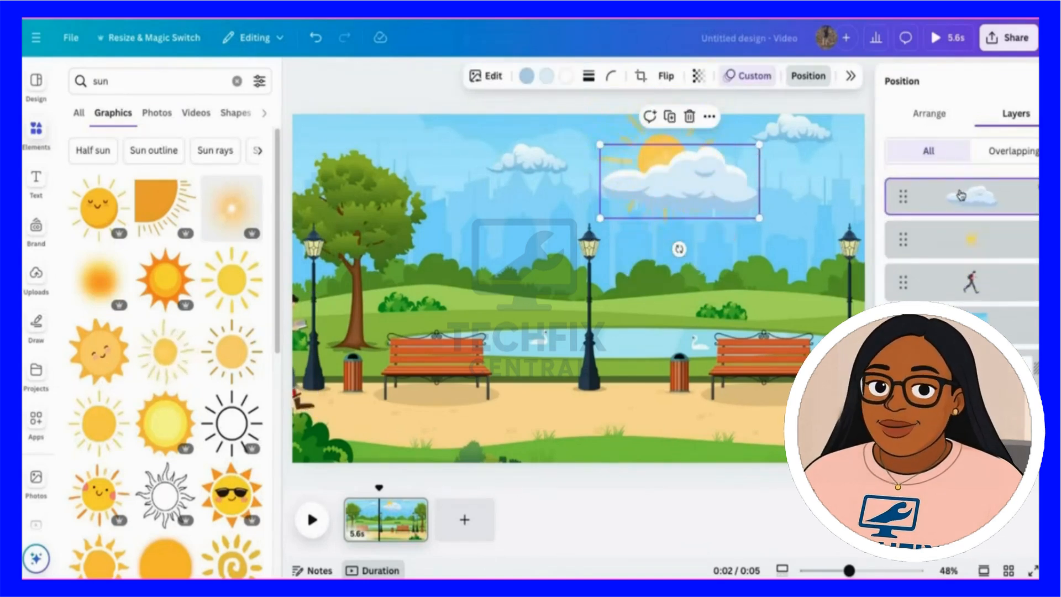
{"action": "left_click", "coordinate": [1050, 81]}
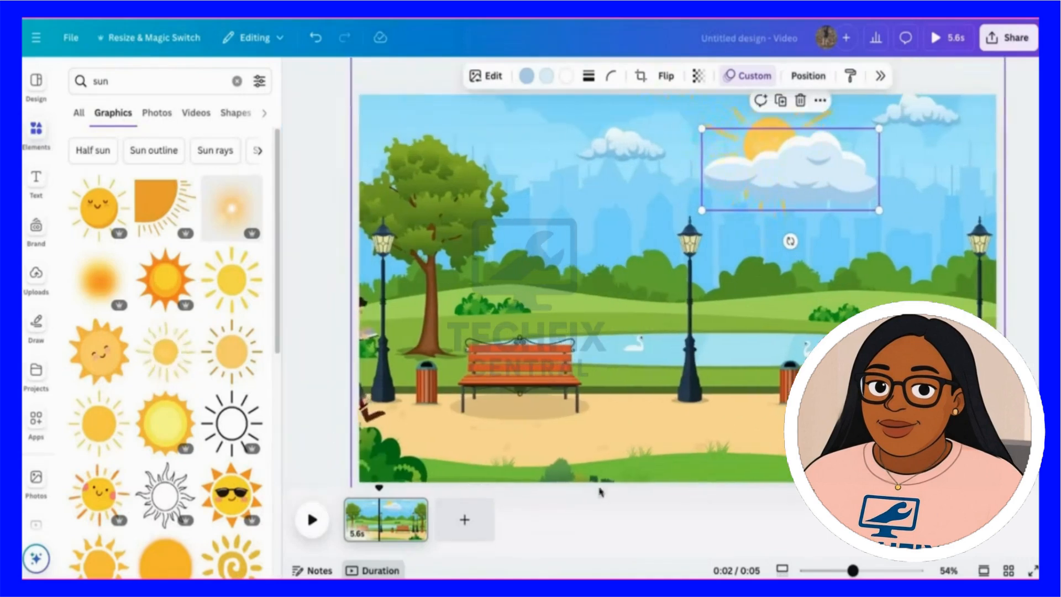
- Play the park scene from its beginning to preview the animation
{"action": "left_click_drag", "start_coordinate": [379, 488], "coordinate": [348, 489]}
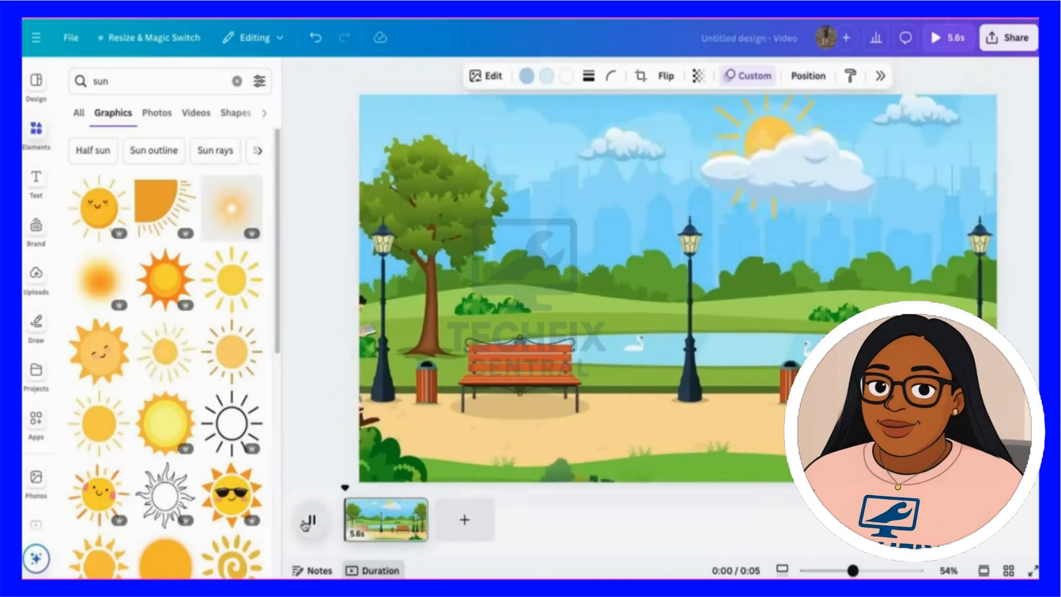
{"action": "left_click", "coordinate": [309, 520]}
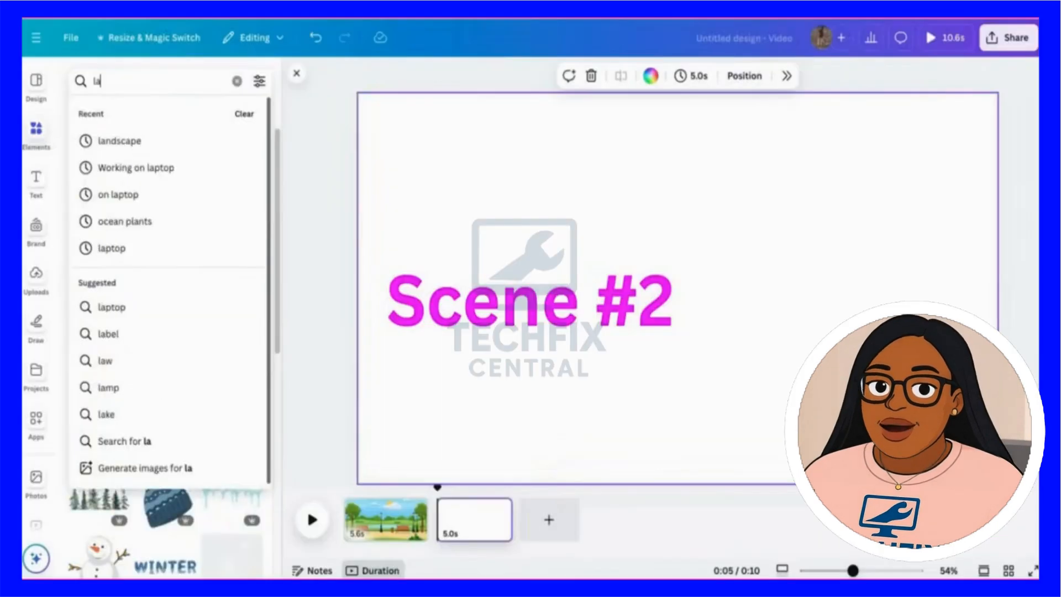
- Search the graphics for "landscape" and add the snowy forest picture to the second page
{"action": "type", "text": "ndsc"}
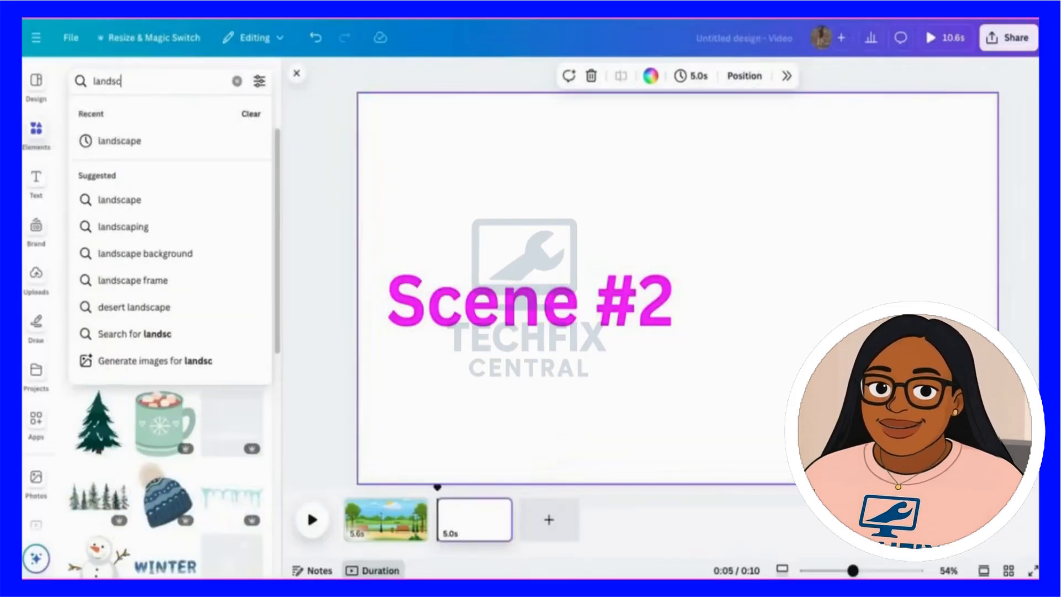
{"action": "left_click", "coordinate": [117, 142]}
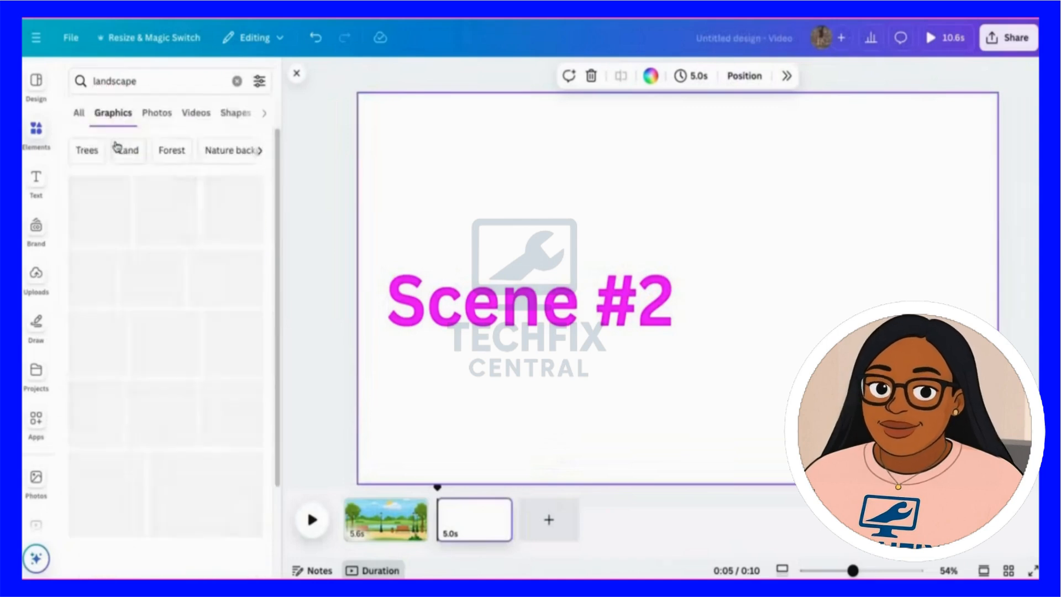
{"action": "scroll", "coordinate": [216, 392], "scroll_direction": "down", "scroll_amount": 10}
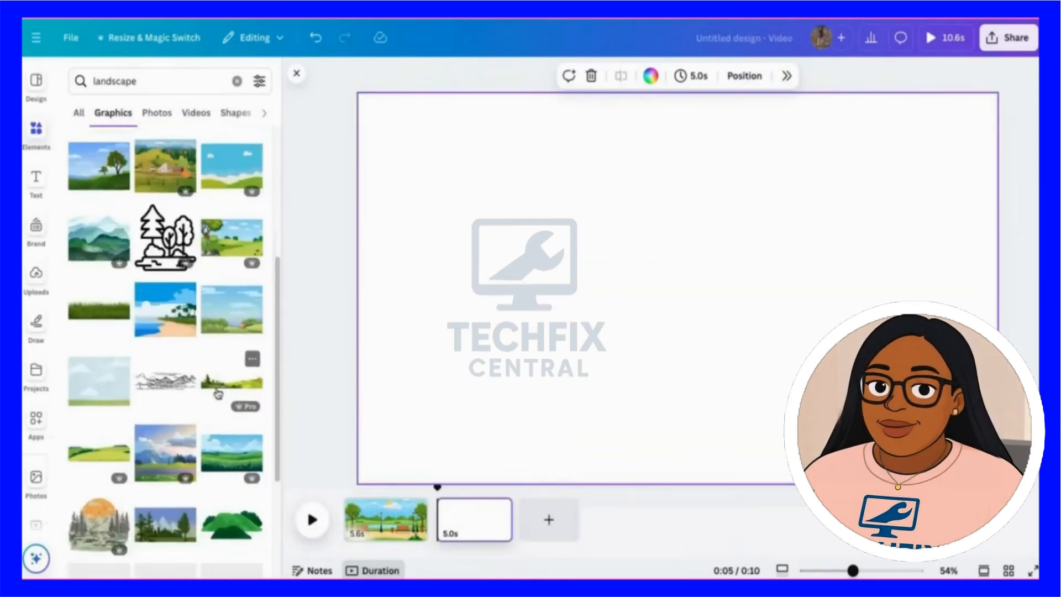
{"action": "scroll", "coordinate": [217, 393], "scroll_direction": "down", "scroll_amount": 6}
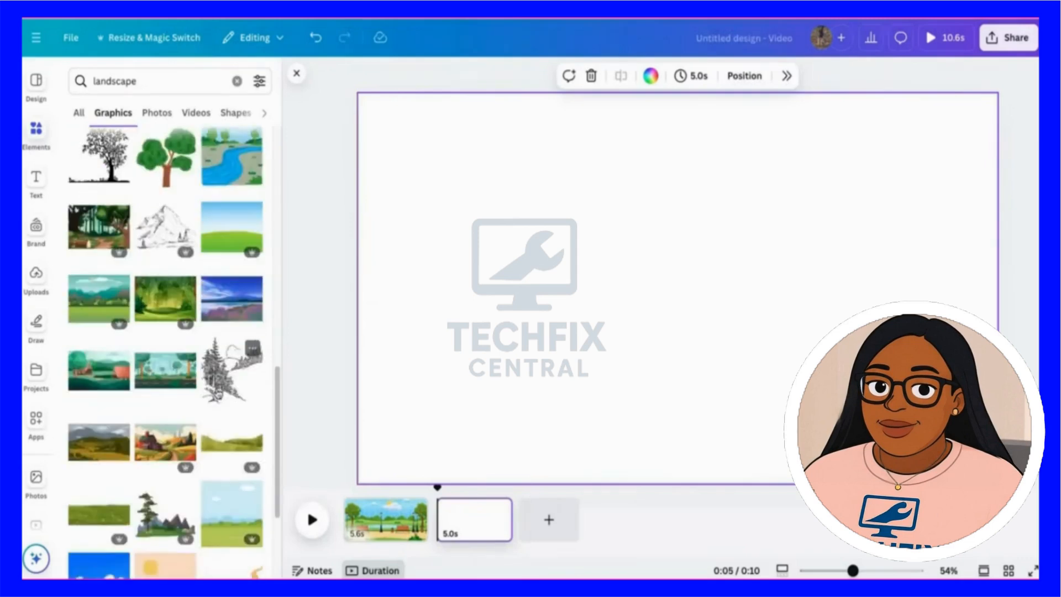
{"action": "scroll", "coordinate": [219, 394], "scroll_direction": "down", "scroll_amount": 8}
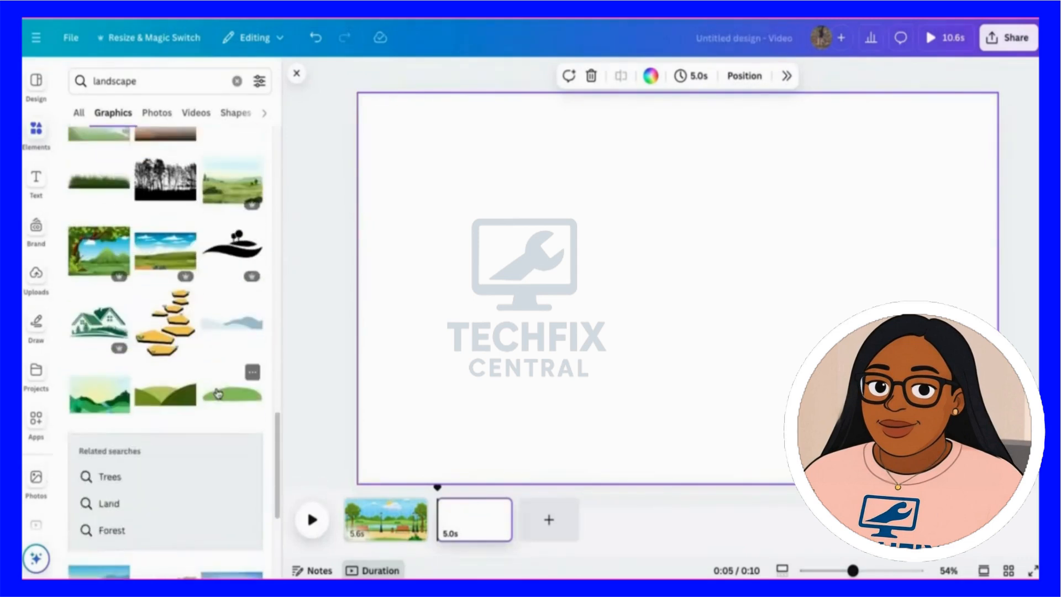
{"action": "left_click", "coordinate": [223, 423]}
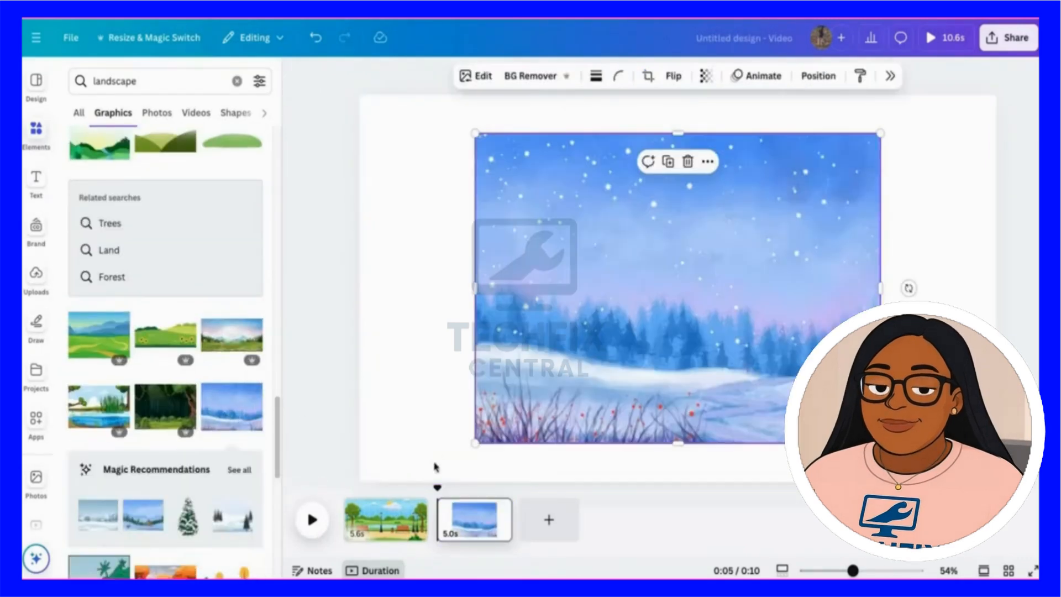
- Enlarge and reposition the snowy forest picture so that it covers the whole second page
{"action": "left_click_drag", "start_coordinate": [475, 444], "coordinate": [143, 548]}
{"action": "left_click_drag", "start_coordinate": [504, 384], "coordinate": [640, 227]}
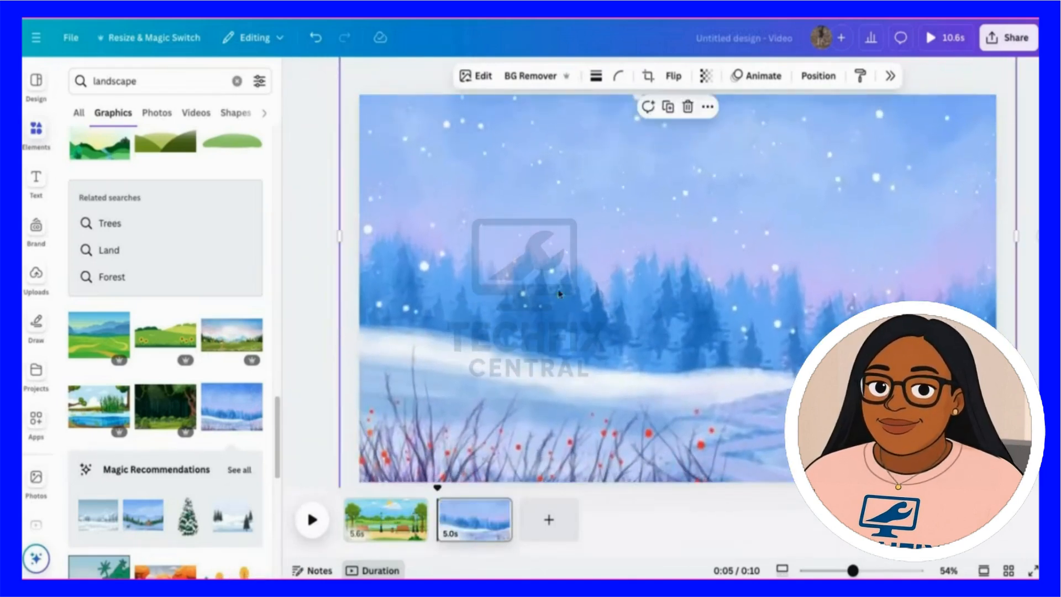
{"action": "left_click", "coordinate": [325, 344]}
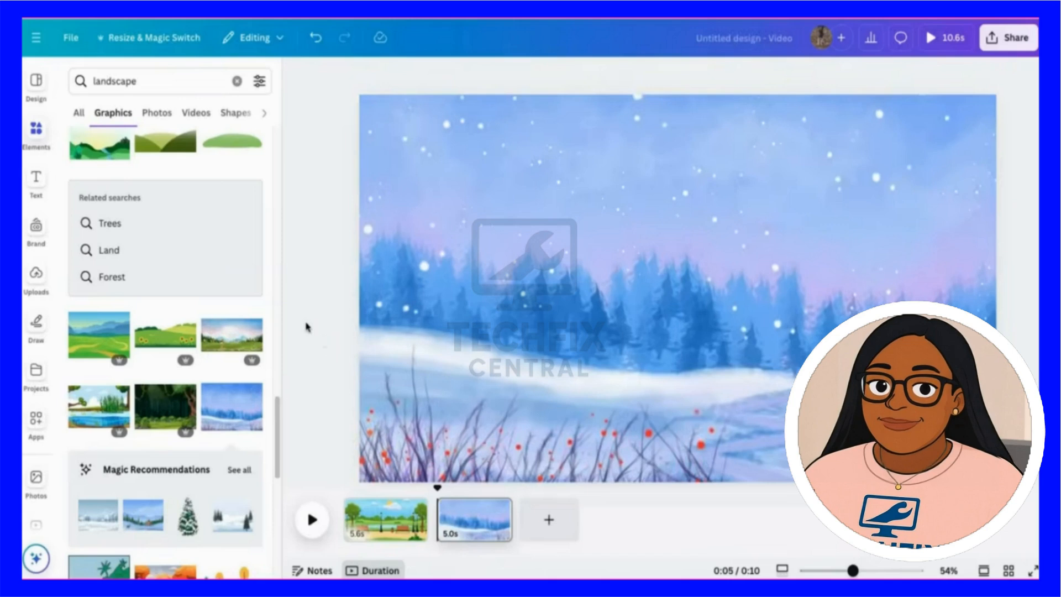
- Search the graphics for "skating", switch to the suggested "ice skating" search and browse for skating characters
{"action": "left_click", "coordinate": [145, 78]}
{"action": "type", "text": "skating"}
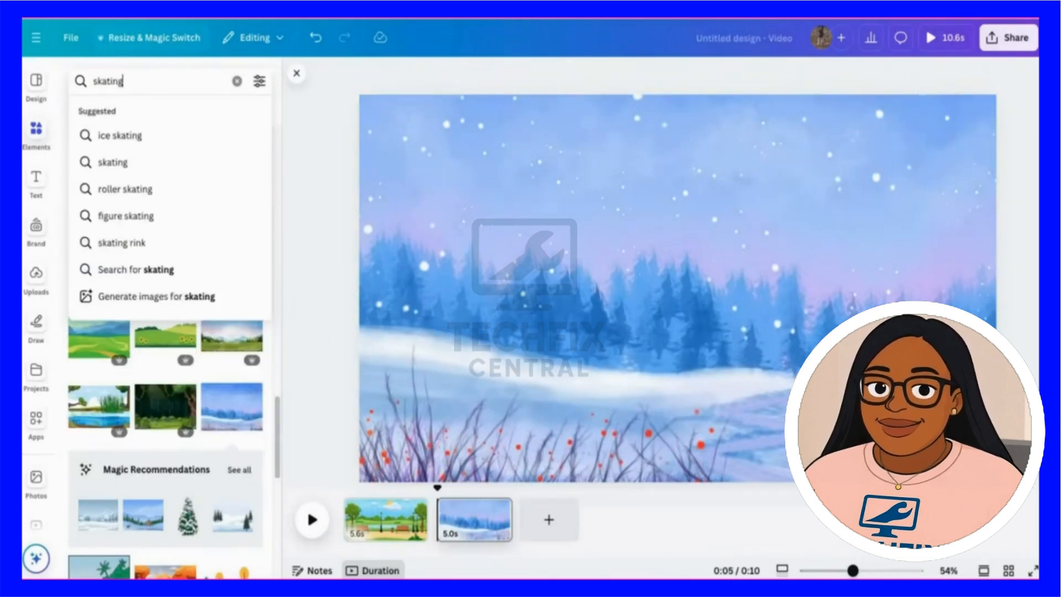
{"action": "key", "text": "Return"}
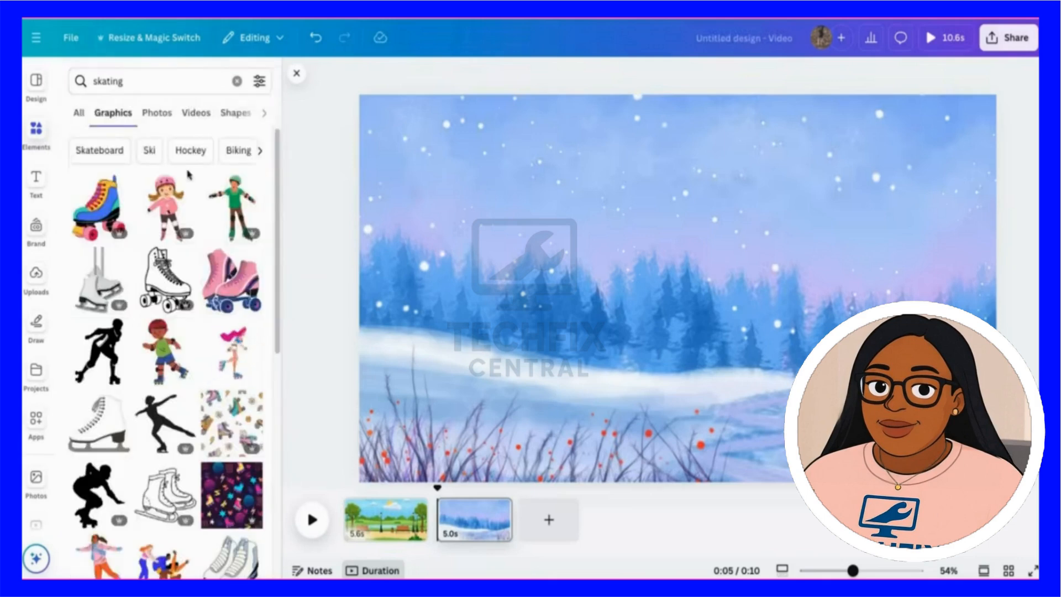
{"action": "left_click", "coordinate": [89, 82]}
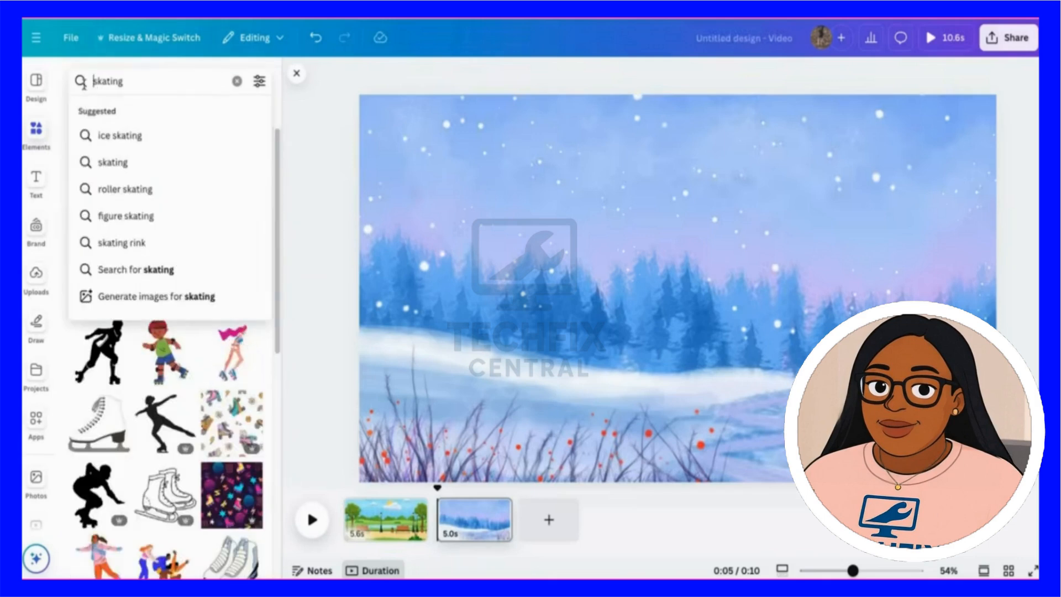
{"action": "left_click", "coordinate": [105, 135]}
{"action": "scroll", "coordinate": [187, 327], "scroll_direction": "down", "scroll_amount": 2}
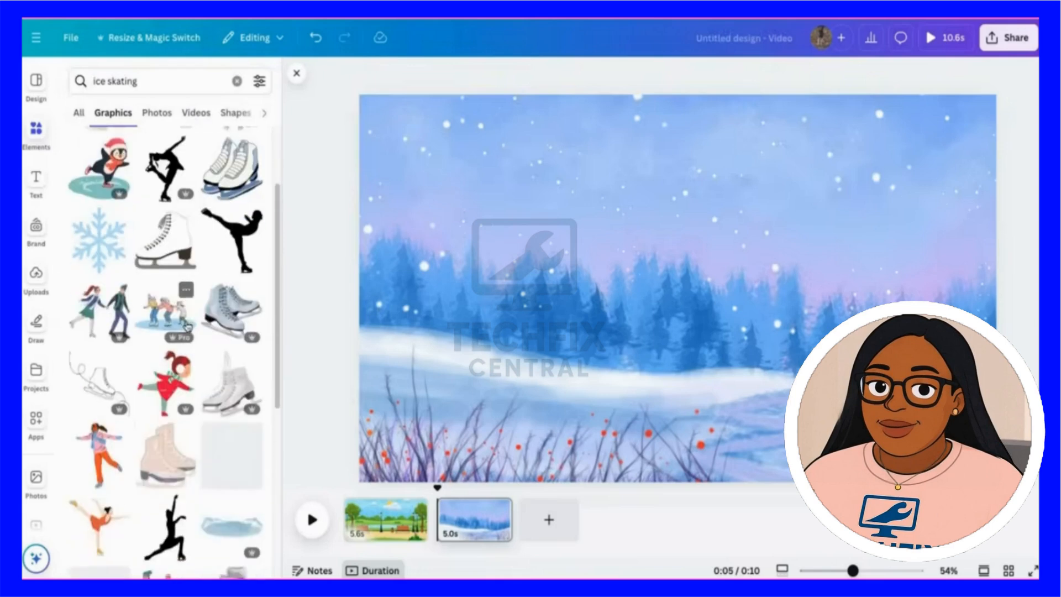
{"action": "scroll", "coordinate": [186, 326], "scroll_direction": "down", "scroll_amount": 4}
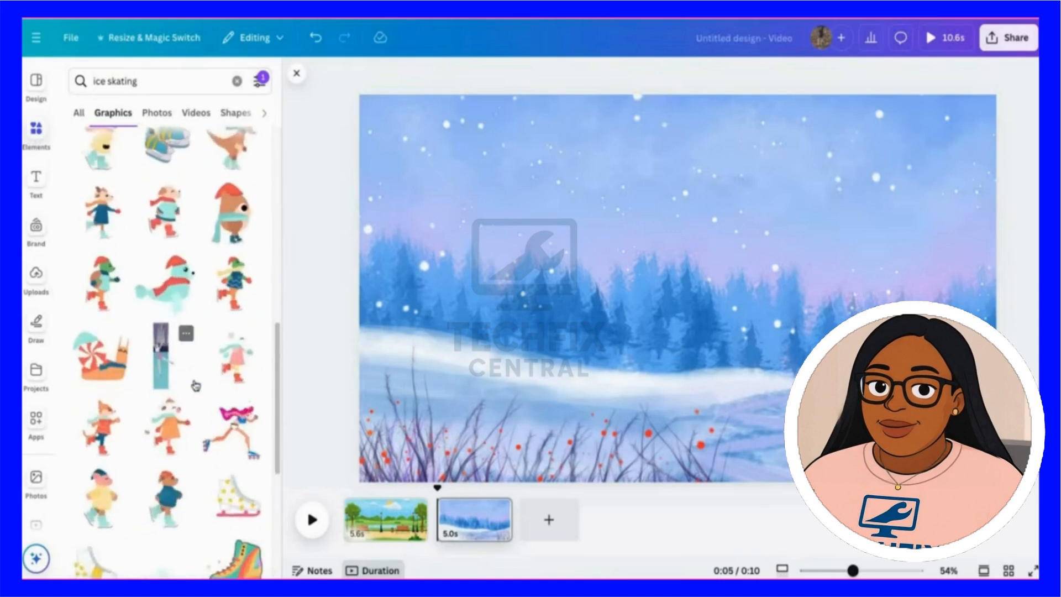
- Add the skating bear with the red hat and place it, shrunk, on the snow left of the page's centre
{"action": "left_click", "coordinate": [166, 500]}
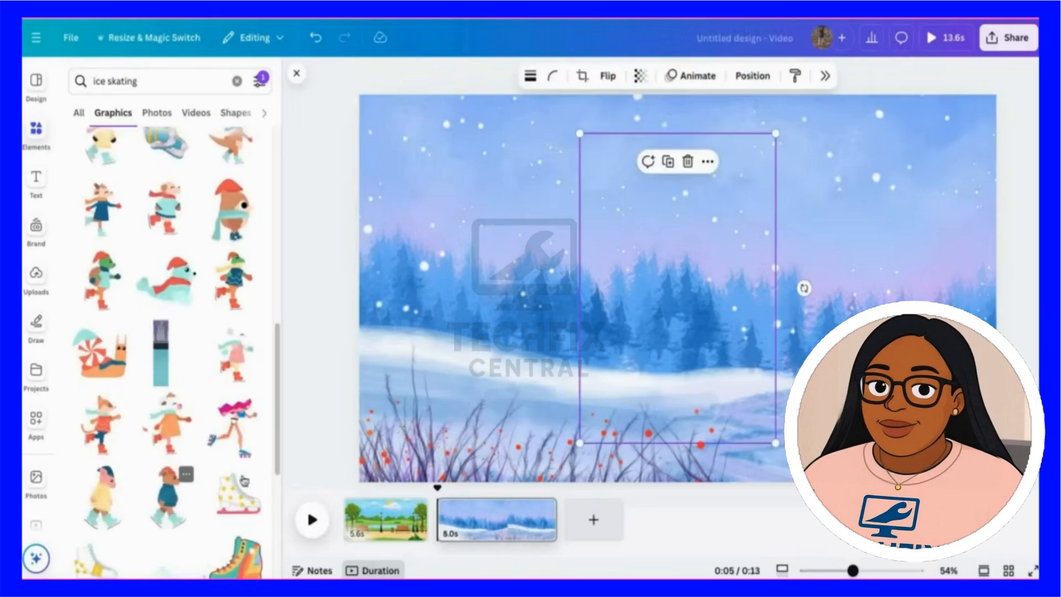
{"action": "left_click_drag", "start_coordinate": [580, 135], "coordinate": [706, 332]}
{"action": "left_click_drag", "start_coordinate": [741, 376], "coordinate": [582, 347]}
- Add the skating crocodile with the yellow scarf and place it, shrunk, just right of the bear
{"action": "scroll", "coordinate": [128, 418], "scroll_direction": "down", "scroll_amount": 4}
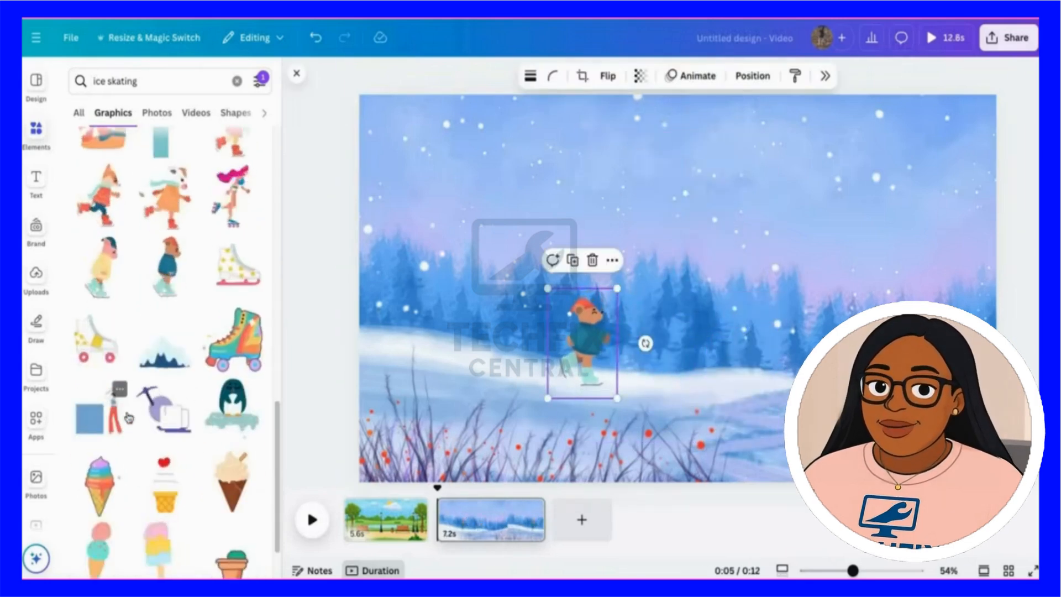
{"action": "scroll", "coordinate": [128, 417], "scroll_direction": "up", "scroll_amount": 5}
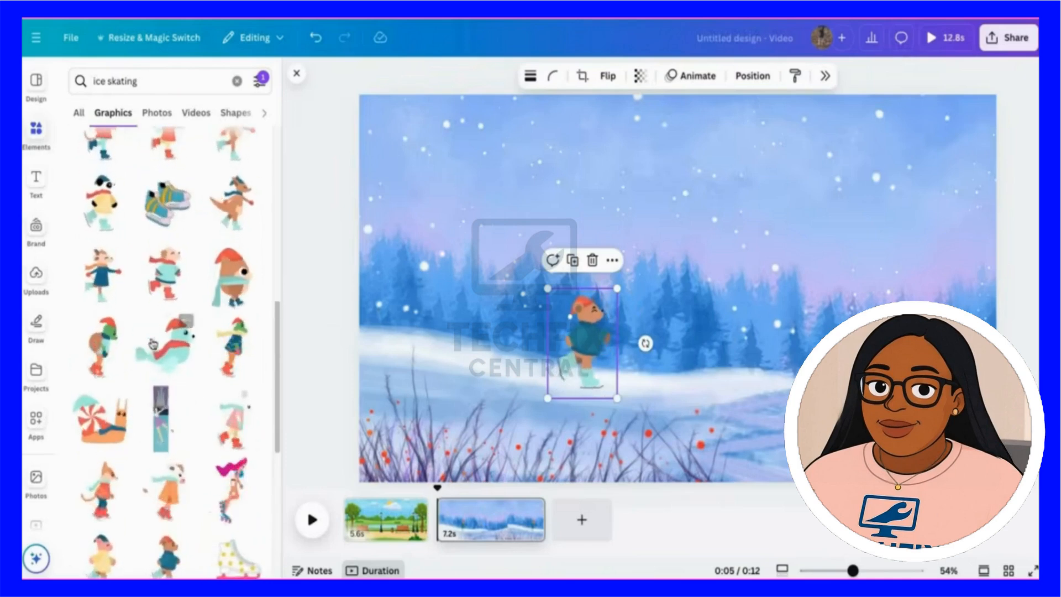
{"action": "left_click", "coordinate": [235, 346]}
{"action": "left_click_drag", "start_coordinate": [572, 130], "coordinate": [705, 326]}
{"action": "left_click_drag", "start_coordinate": [741, 387], "coordinate": [667, 332]}
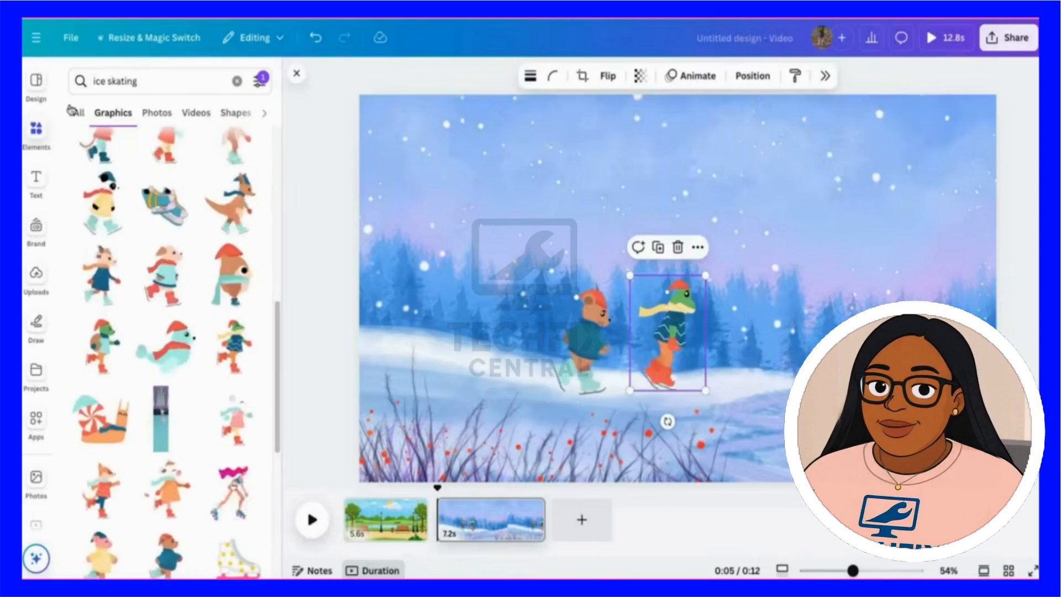
- Add a circle shape from the elements and form it into a wide, flat, pale blue ellipse over the skaters
{"action": "left_click", "coordinate": [36, 133]}
{"action": "left_click", "coordinate": [237, 82]}
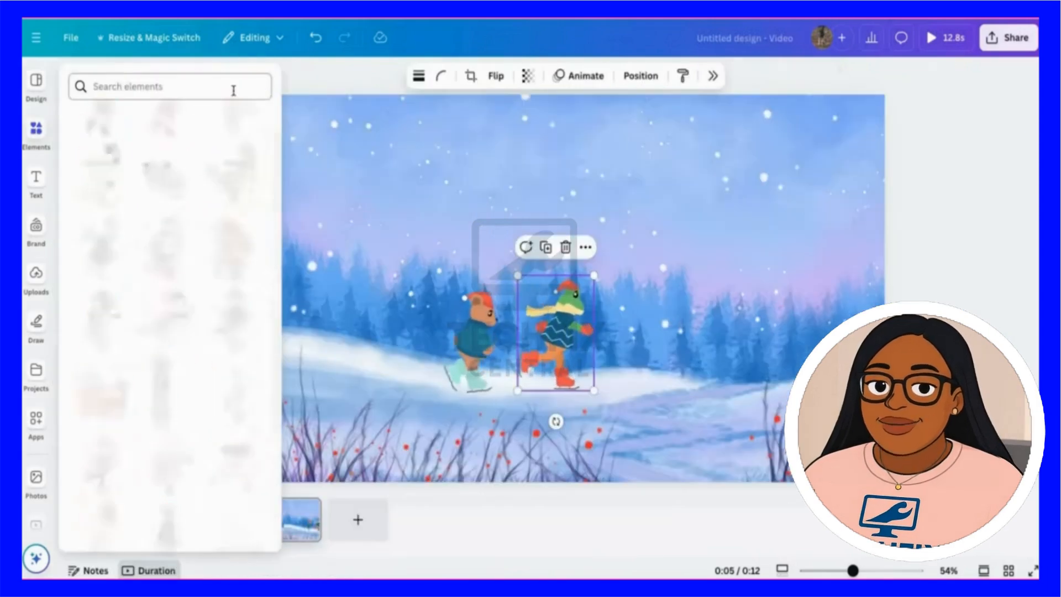
{"action": "scroll", "coordinate": [119, 408], "scroll_direction": "down", "scroll_amount": 10}
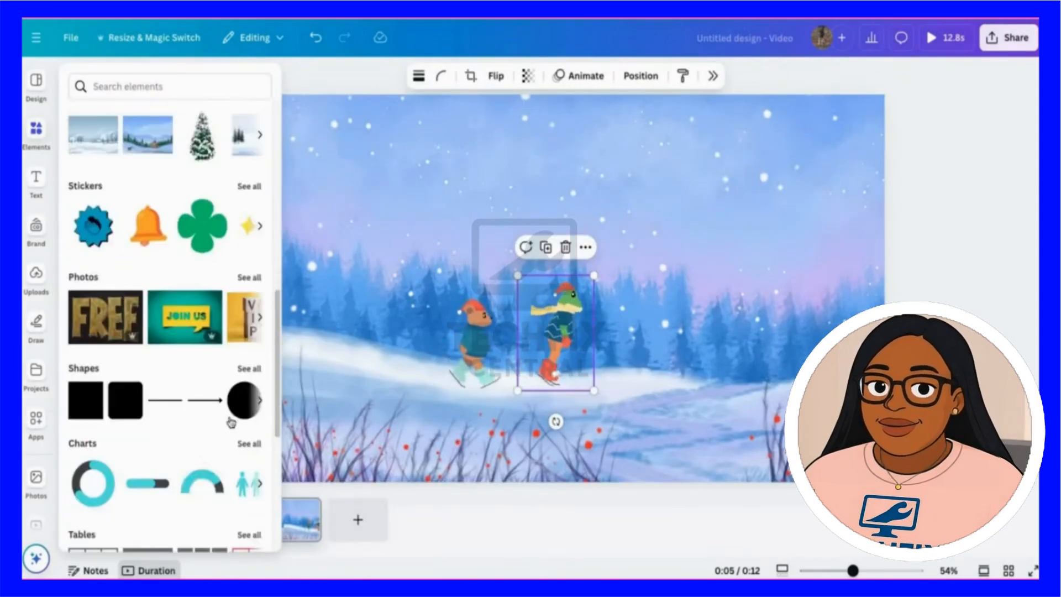
{"action": "left_click", "coordinate": [243, 401]}
{"action": "left_click_drag", "start_coordinate": [565, 230], "coordinate": [294, 395]}
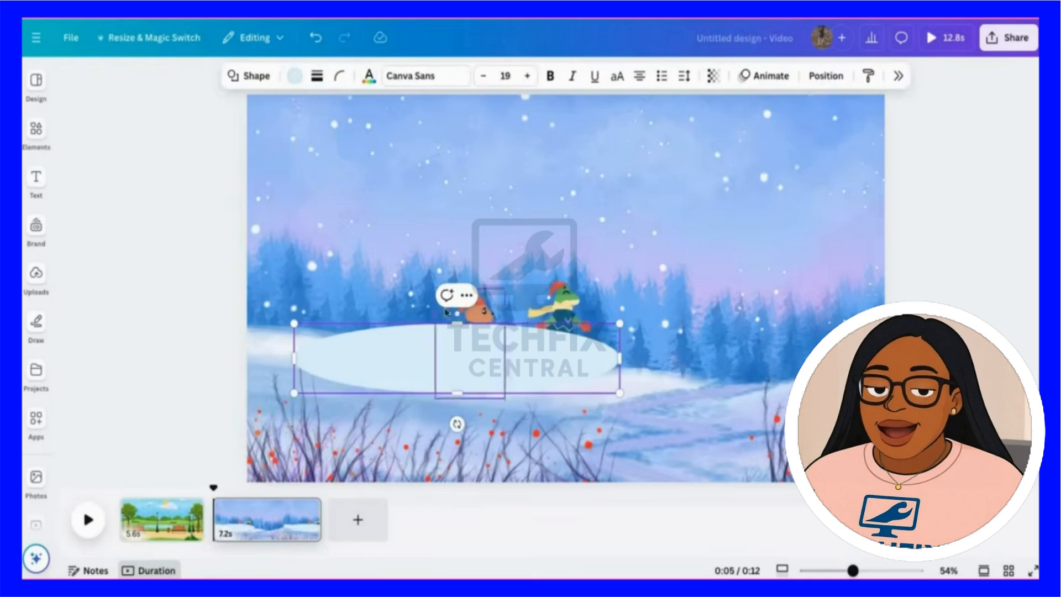
- Move the pale blue ellipse just below the skaters' feet, trying a slight tilt and levelling it again
{"action": "left_click_drag", "start_coordinate": [457, 424], "coordinate": [438, 419]}
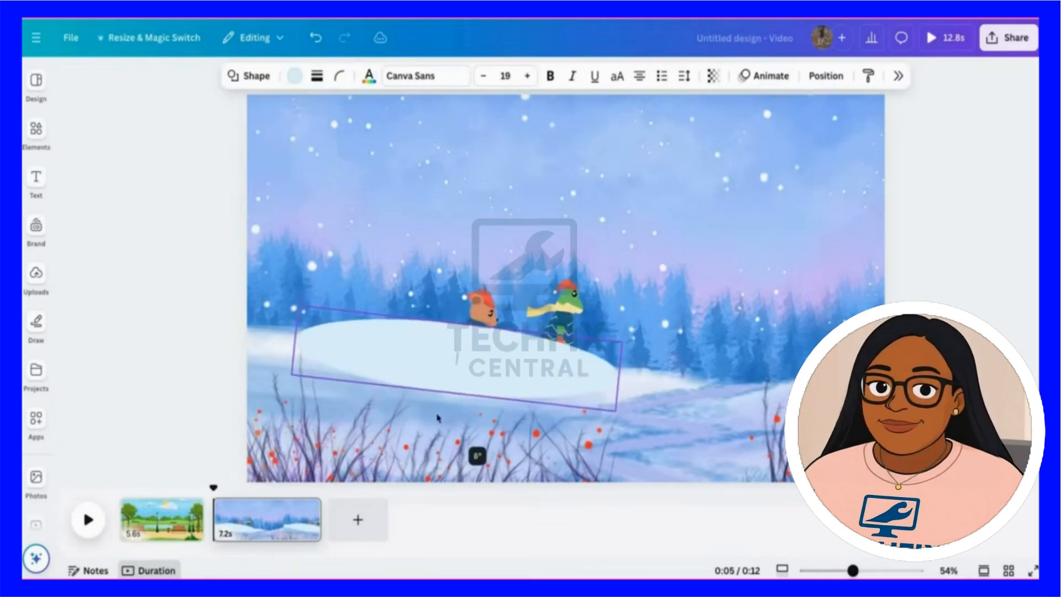
{"action": "left_click_drag", "start_coordinate": [418, 373], "coordinate": [523, 390]}
{"action": "left_click_drag", "start_coordinate": [749, 394], "coordinate": [751, 380]}
{"action": "mouse_move", "coordinate": [528, 400]}
{"action": "left_mouse_down"}
{"action": "mouse_move", "coordinate": [543, 416]}
{"action": "mouse_move", "coordinate": [546, 400]}
{"action": "mouse_move", "coordinate": [545, 408]}
{"action": "left_mouse_up"}
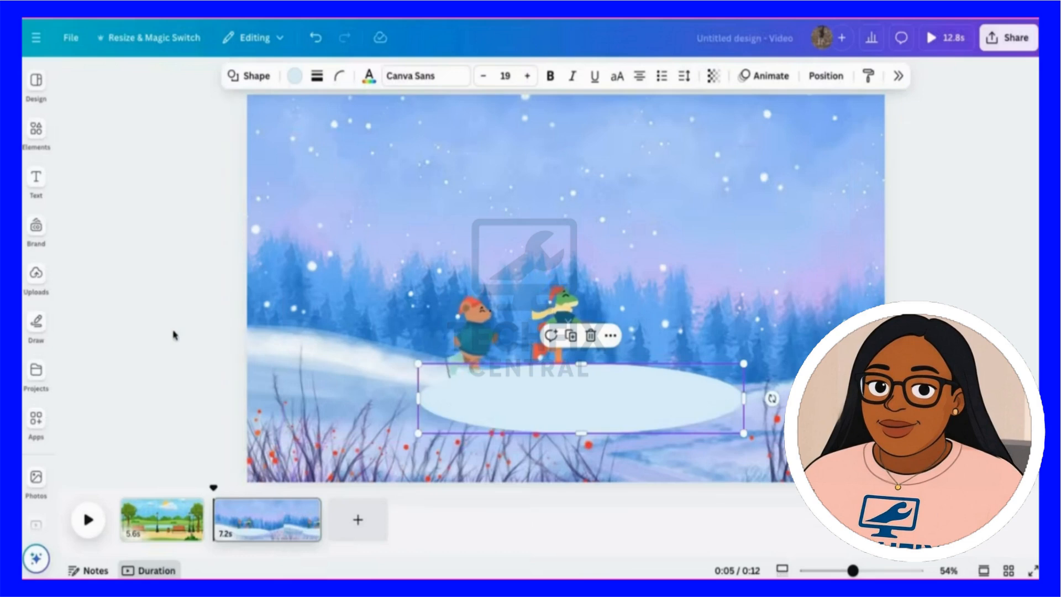
- Recolour the ellipse with the darker light blue from the document colours
{"action": "left_click", "coordinate": [295, 78]}
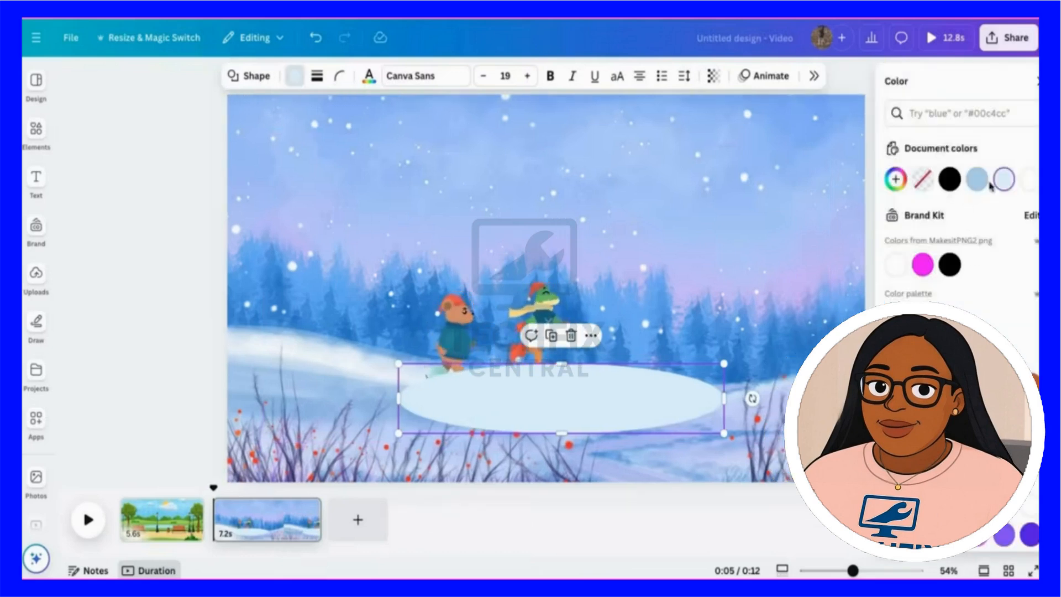
{"action": "left_click", "coordinate": [976, 178]}
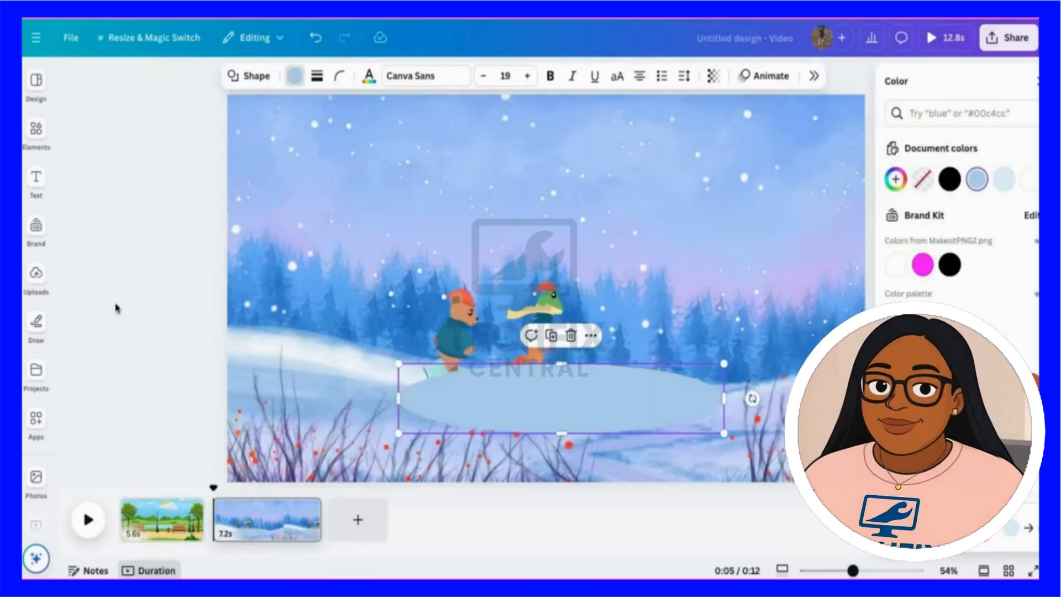
{"action": "left_click", "coordinate": [136, 296]}
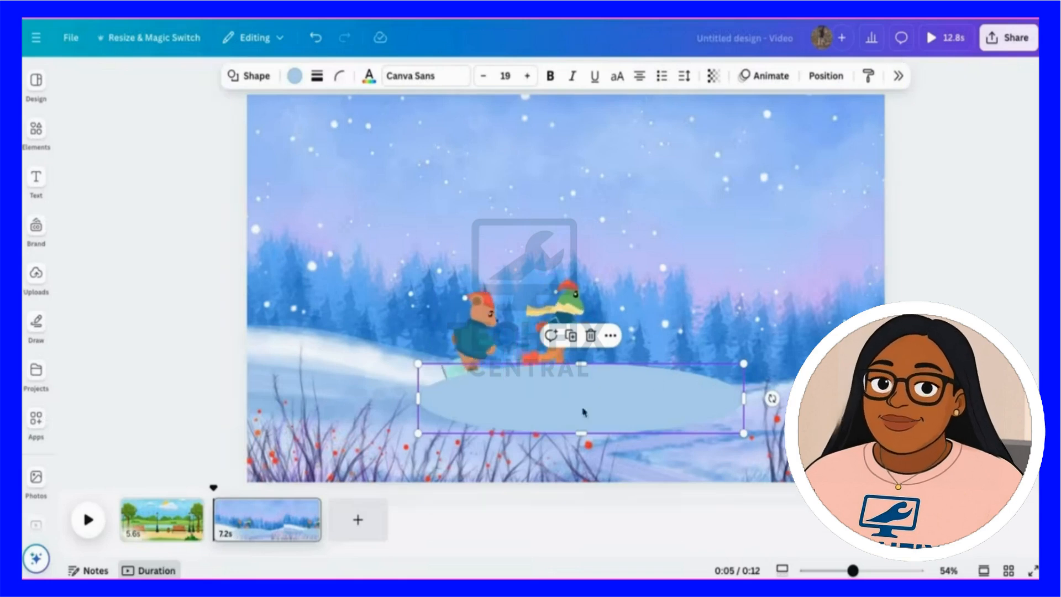
- Move the blue ellipse's layer beneath the bear and the crocodile so both skaters stand in front of it
{"action": "left_click", "coordinate": [824, 76]}
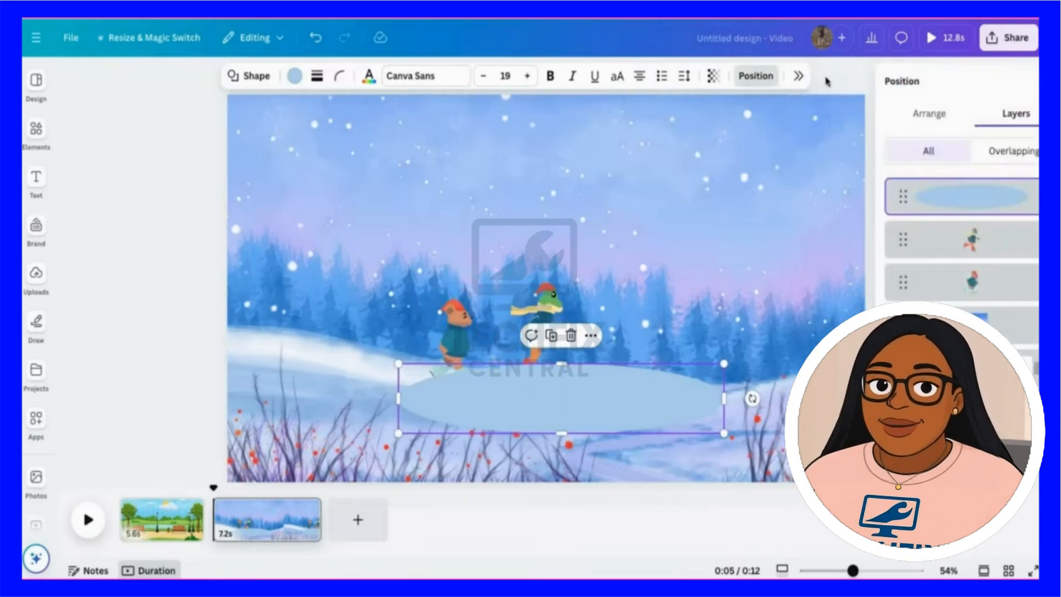
{"action": "left_click_drag", "start_coordinate": [969, 205], "coordinate": [970, 320]}
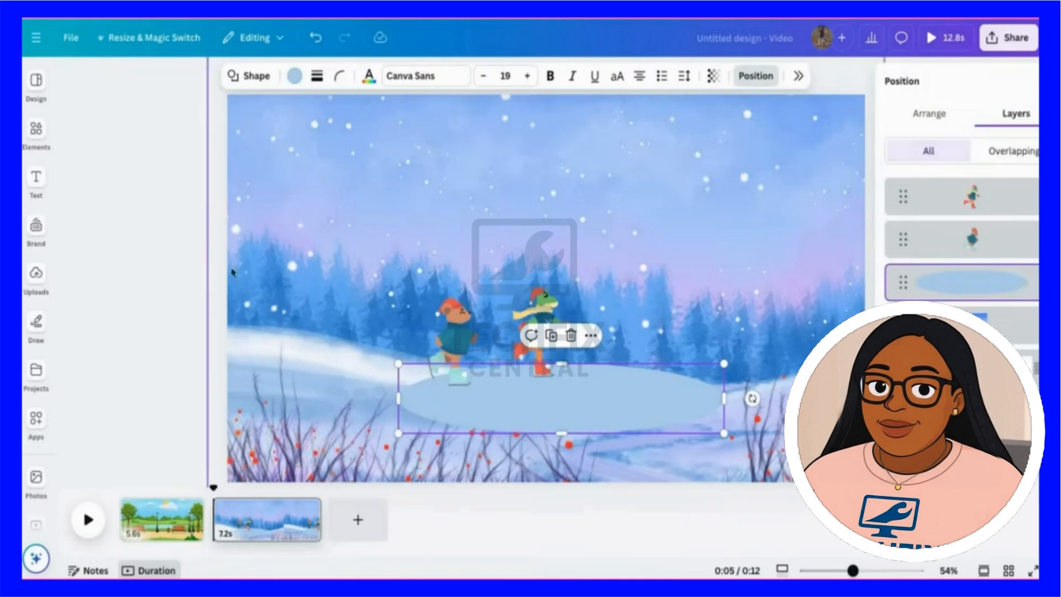
{"action": "left_click", "coordinate": [173, 271]}
{"action": "left_click", "coordinate": [178, 292]}
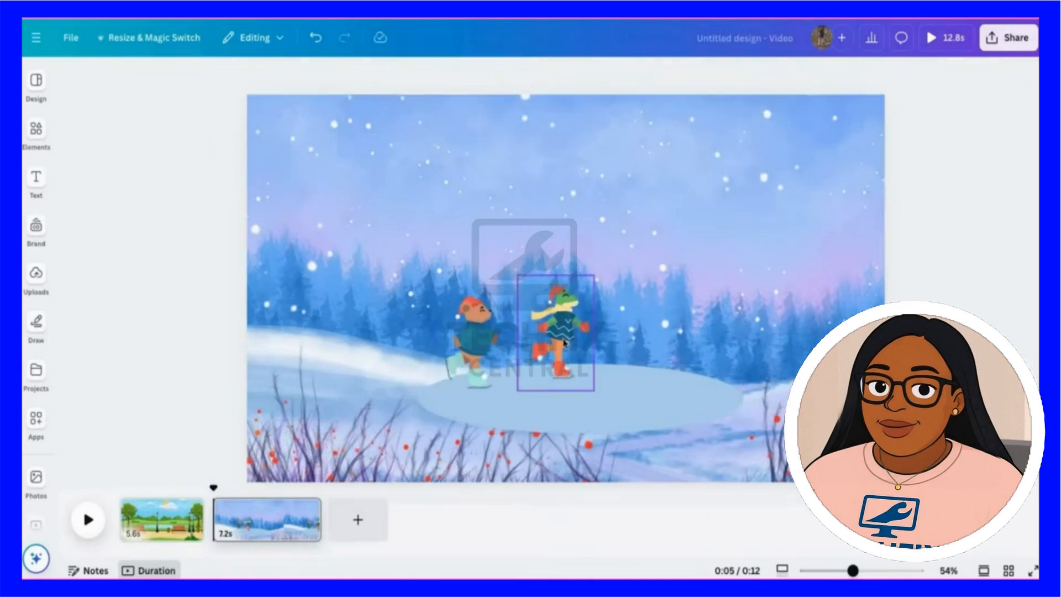
- Spread the crocodile and the bear to opposite ends of the blue ellipse and flip the crocodile horizontally to face the bear
{"action": "left_click_drag", "start_coordinate": [566, 345], "coordinate": [680, 379]}
{"action": "left_click", "coordinate": [482, 354]}
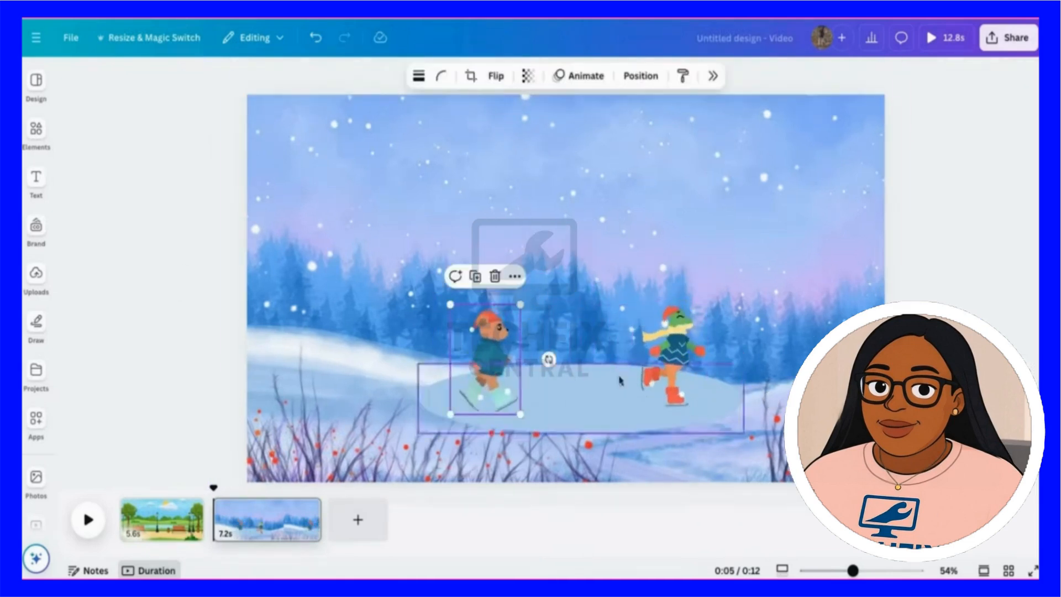
{"action": "left_click", "coordinate": [671, 354]}
{"action": "left_click", "coordinate": [496, 77]}
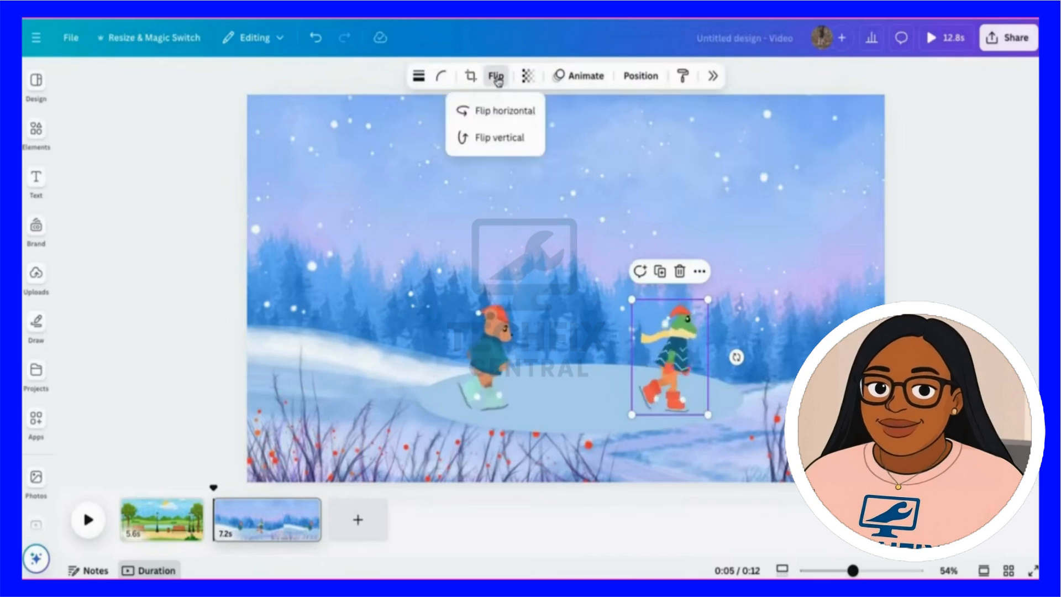
{"action": "left_click", "coordinate": [492, 111]}
{"action": "left_click_drag", "start_coordinate": [672, 364], "coordinate": [685, 365]}
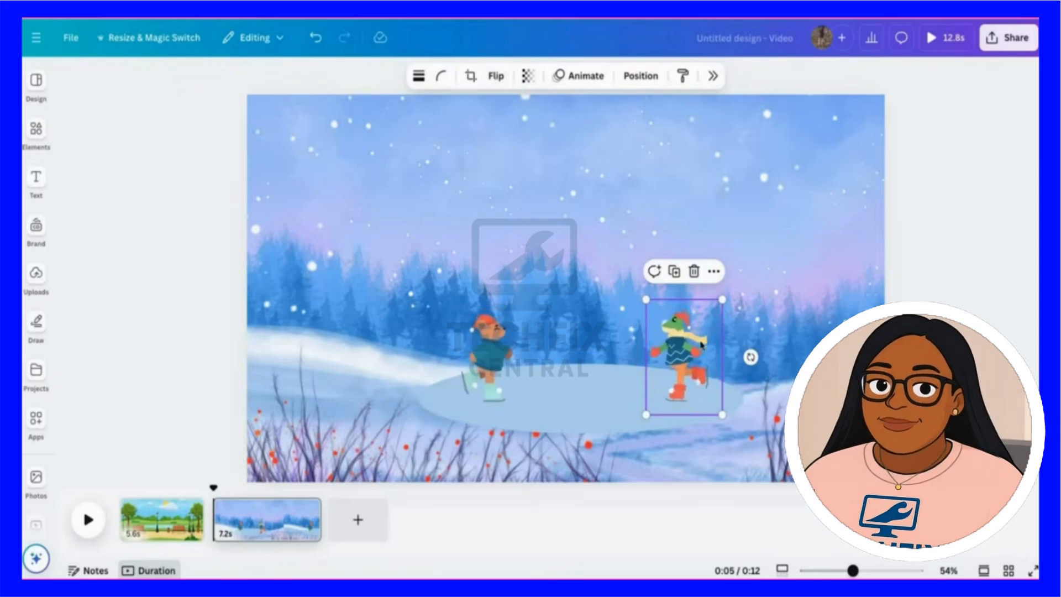
- Create a custom animation for the crocodile by tracing a skating path over the ice
{"action": "left_click", "coordinate": [580, 78]}
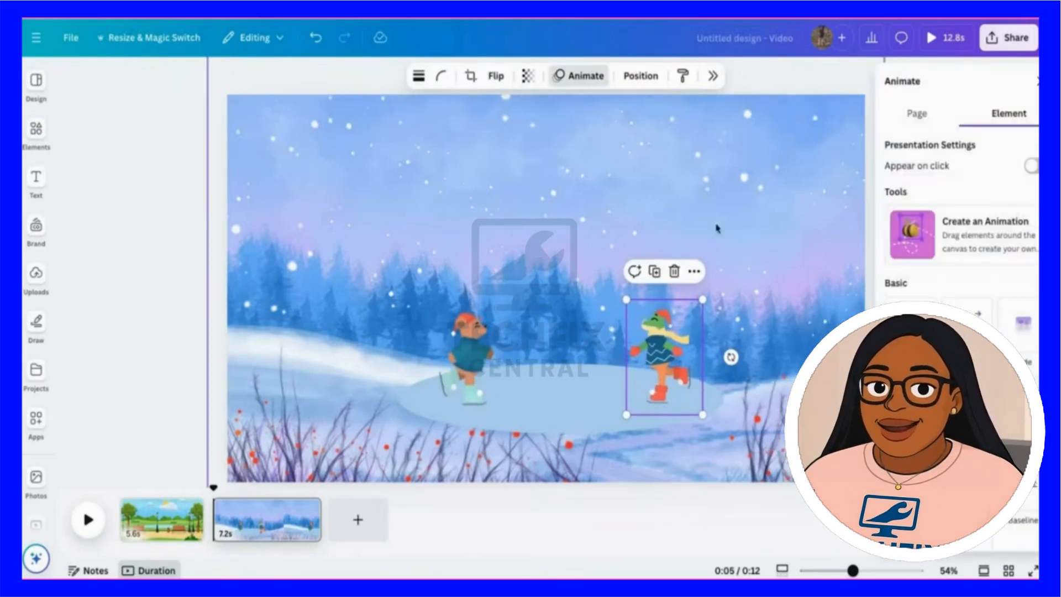
{"action": "left_click", "coordinate": [914, 235]}
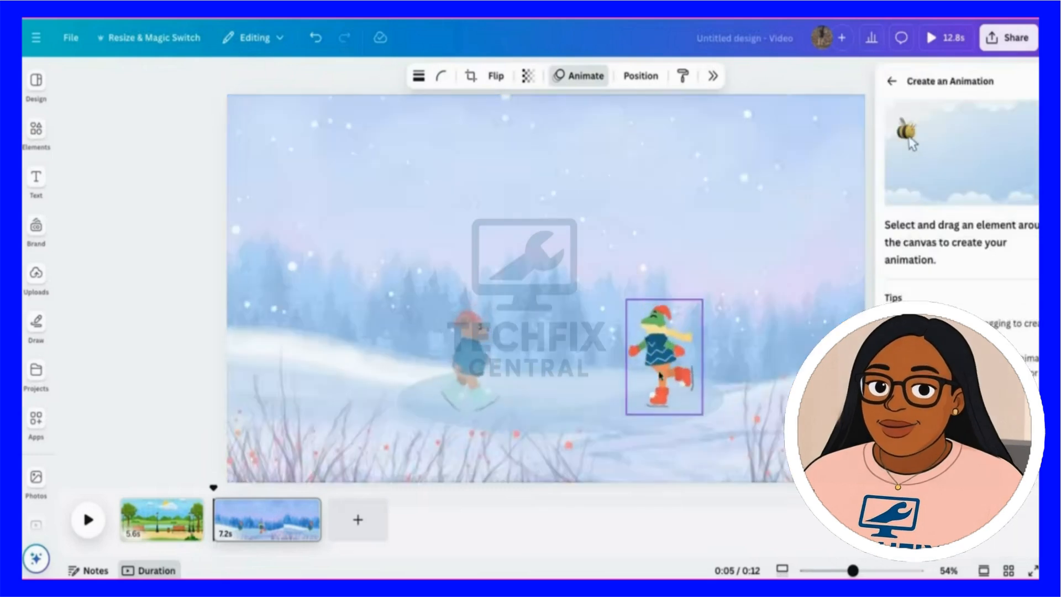
{"action": "mouse_move", "coordinate": [643, 369]}
{"action": "left_mouse_down"}
{"action": "mouse_move", "coordinate": [465, 383]}
{"action": "mouse_move", "coordinate": [463, 391]}
{"action": "mouse_move", "coordinate": [527, 402]}
{"action": "mouse_move", "coordinate": [619, 379]}
{"action": "mouse_move", "coordinate": [672, 386]}
{"action": "left_mouse_up"}
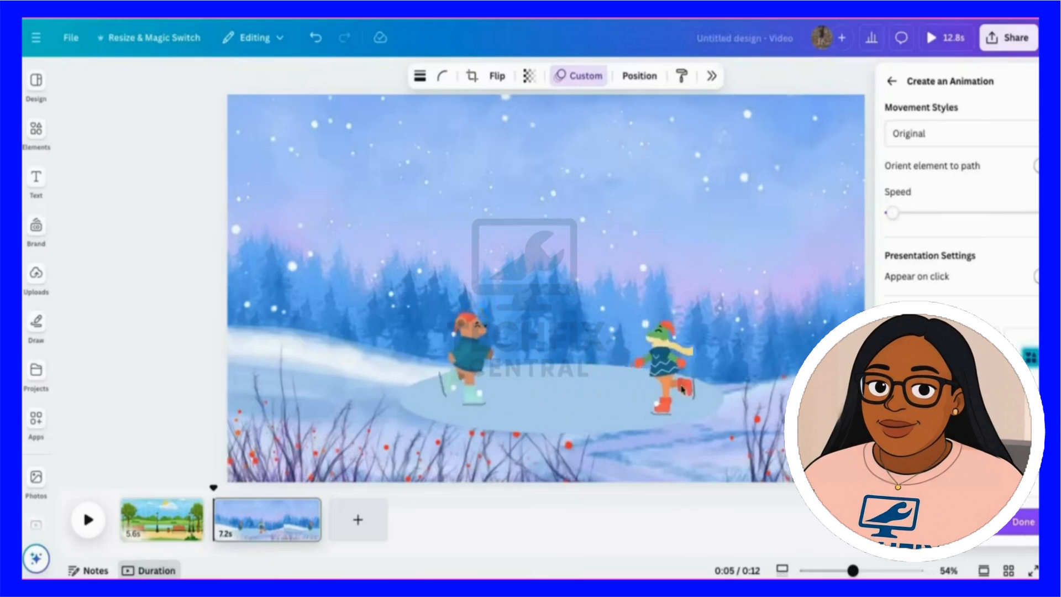
- Enlarge the blue ice ellipse slightly and shift it a little lower under the skaters
{"action": "left_click", "coordinate": [539, 420]}
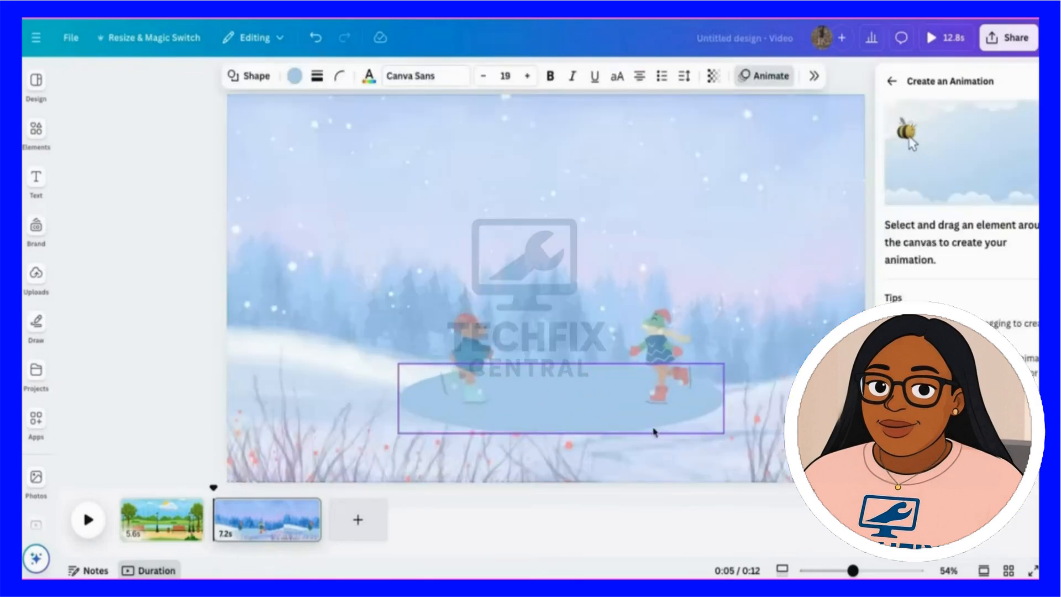
{"action": "left_click", "coordinate": [173, 353]}
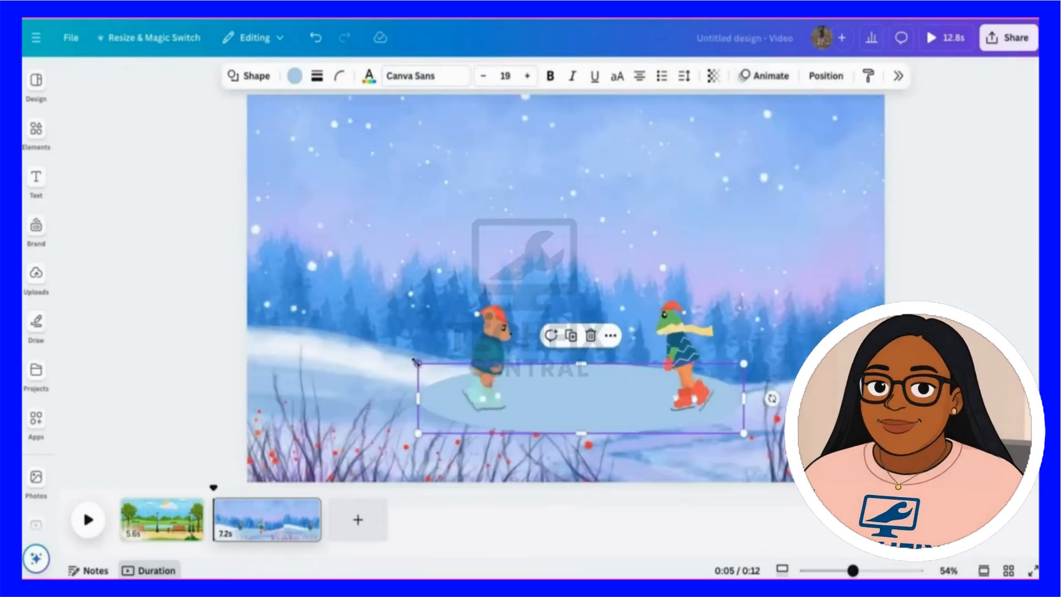
{"action": "left_click_drag", "start_coordinate": [418, 363], "coordinate": [404, 361]}
{"action": "left_click_drag", "start_coordinate": [583, 401], "coordinate": [585, 411]}
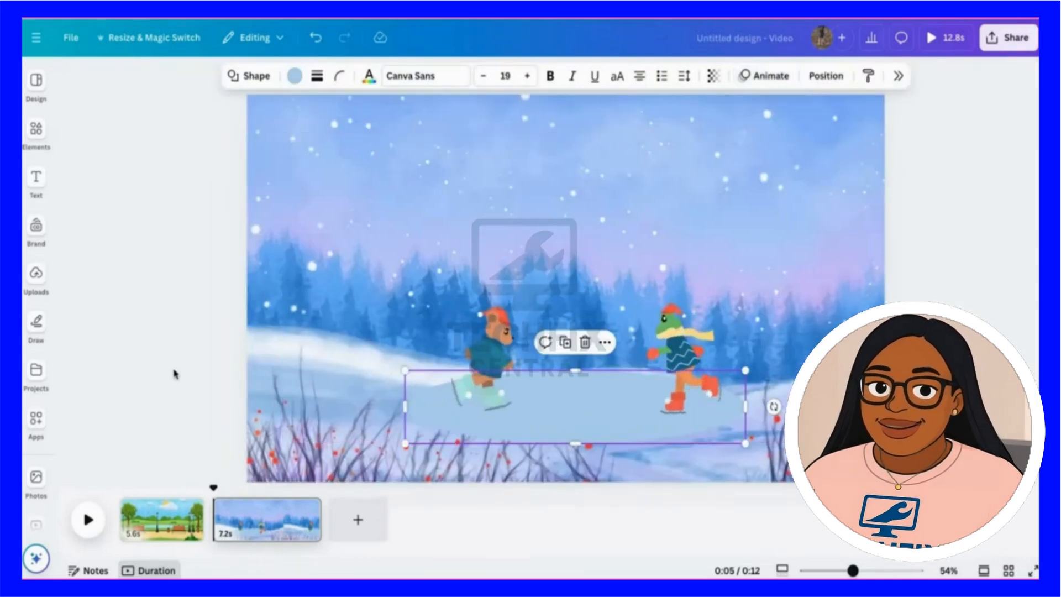
{"action": "left_click", "coordinate": [173, 372]}
- Create a custom animation for the bear by tracing a back-and-forth skating path over the ice
{"action": "left_click", "coordinate": [485, 359]}
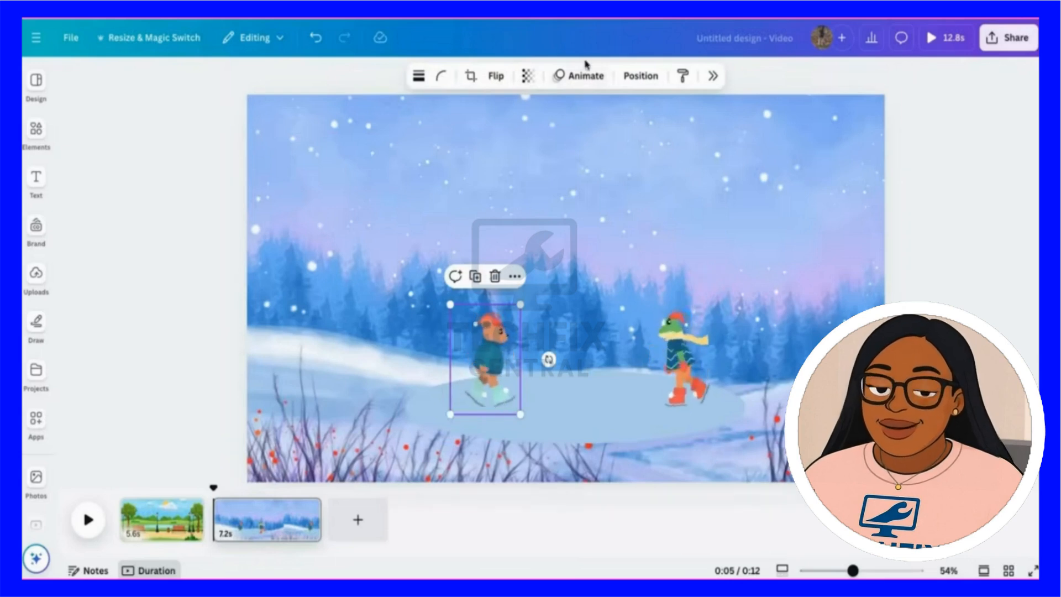
{"action": "left_click", "coordinate": [580, 76]}
{"action": "left_click", "coordinate": [912, 231]}
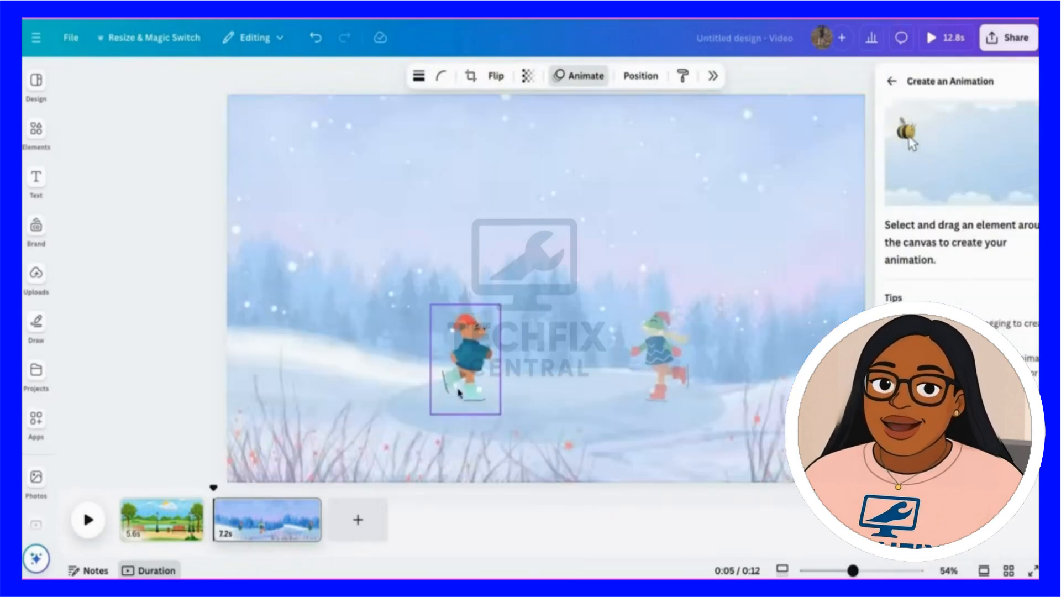
{"action": "mouse_move", "coordinate": [519, 403]}
{"action": "left_mouse_down"}
{"action": "mouse_move", "coordinate": [560, 392]}
{"action": "mouse_move", "coordinate": [589, 409]}
{"action": "mouse_move", "coordinate": [495, 398]}
{"action": "left_mouse_up"}
{"action": "left_click_drag", "start_coordinate": [406, 402], "coordinate": [455, 421]}
{"action": "mouse_move", "coordinate": [515, 399]}
{"action": "left_mouse_down"}
{"action": "mouse_move", "coordinate": [579, 414]}
{"action": "mouse_move", "coordinate": [428, 407]}
{"action": "left_mouse_up"}
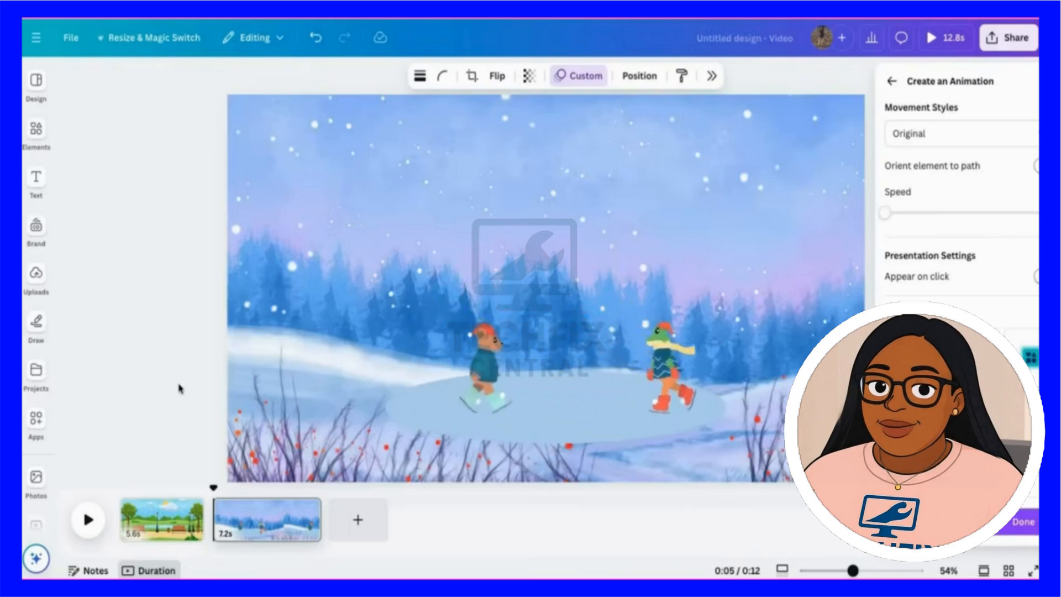
{"action": "left_click", "coordinate": [1023, 521]}
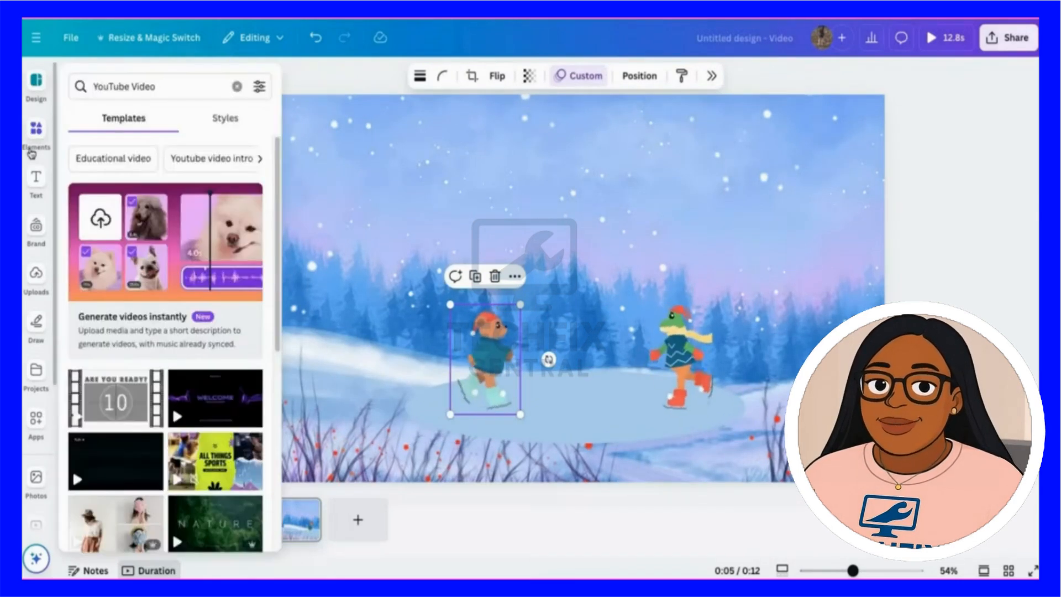
- Search the elements for "winter plants" and restrict the results to graphics
{"action": "left_click", "coordinate": [36, 131]}
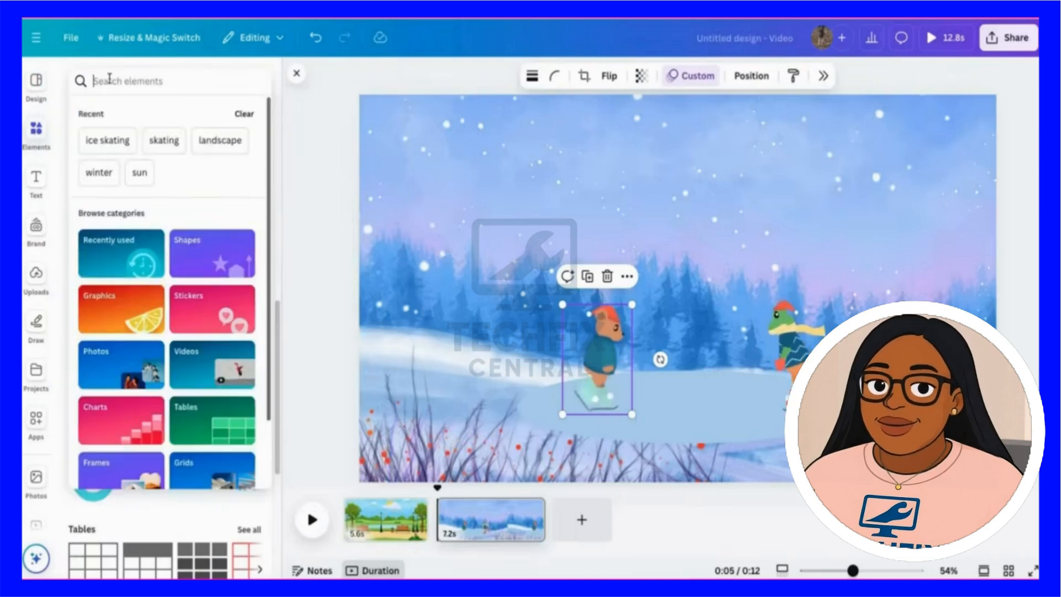
{"action": "type", "text": "winter pla"}
{"action": "type", "text": "nts"}
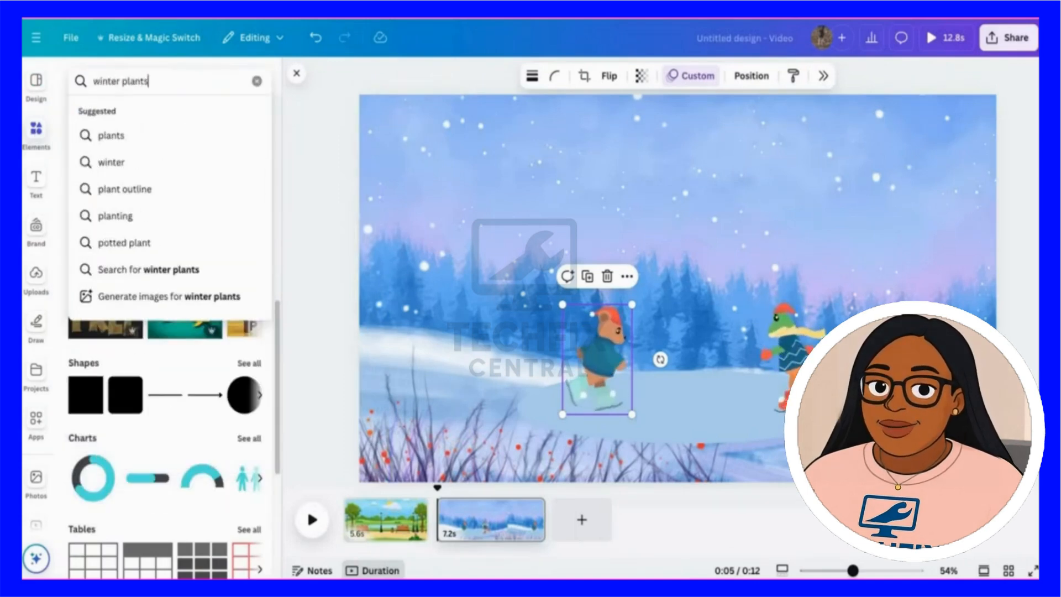
{"action": "key", "text": "Return"}
{"action": "left_click", "coordinate": [113, 118]}
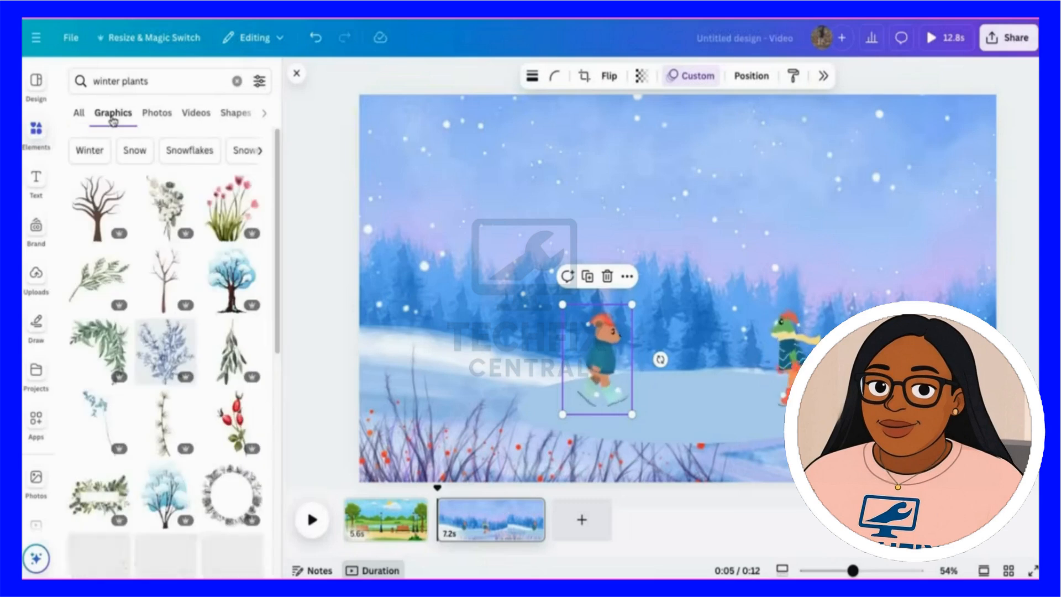
- Add the blue-grey leafy branch graphic and place it along the lower edge of the snowy scene
{"action": "scroll", "coordinate": [149, 376], "scroll_direction": "down", "scroll_amount": 5}
{"action": "scroll", "coordinate": [150, 379], "scroll_direction": "down", "scroll_amount": 3}
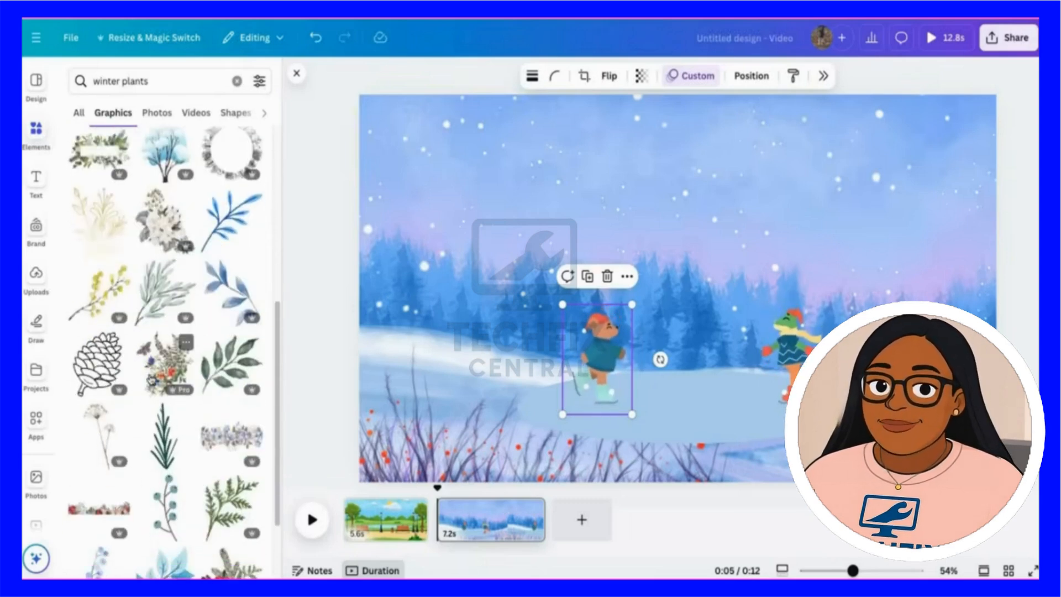
{"action": "scroll", "coordinate": [156, 409], "scroll_direction": "down", "scroll_amount": 3}
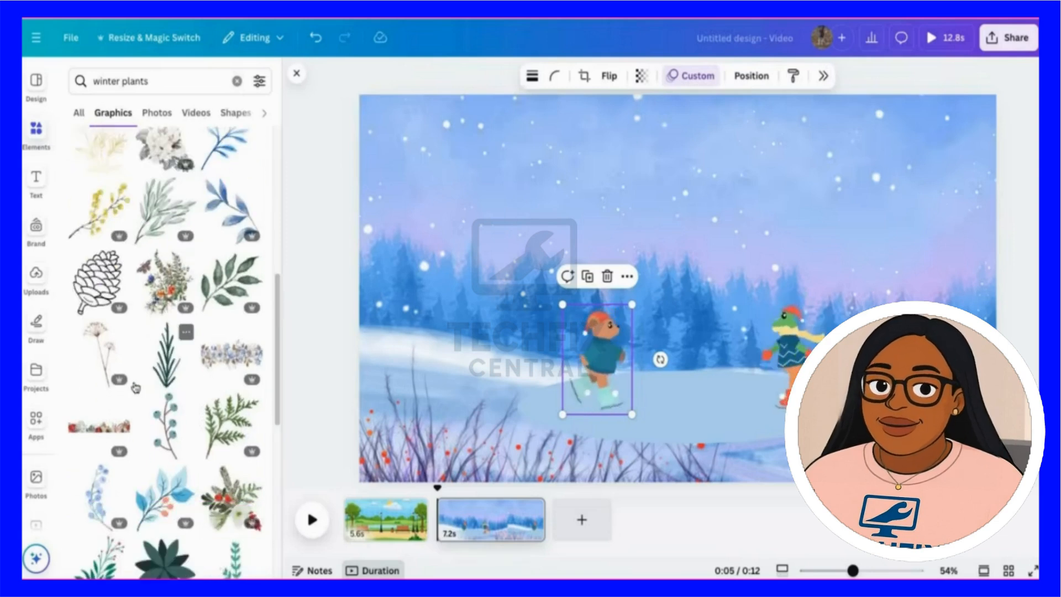
{"action": "scroll", "coordinate": [156, 409], "scroll_direction": "down", "scroll_amount": 8}
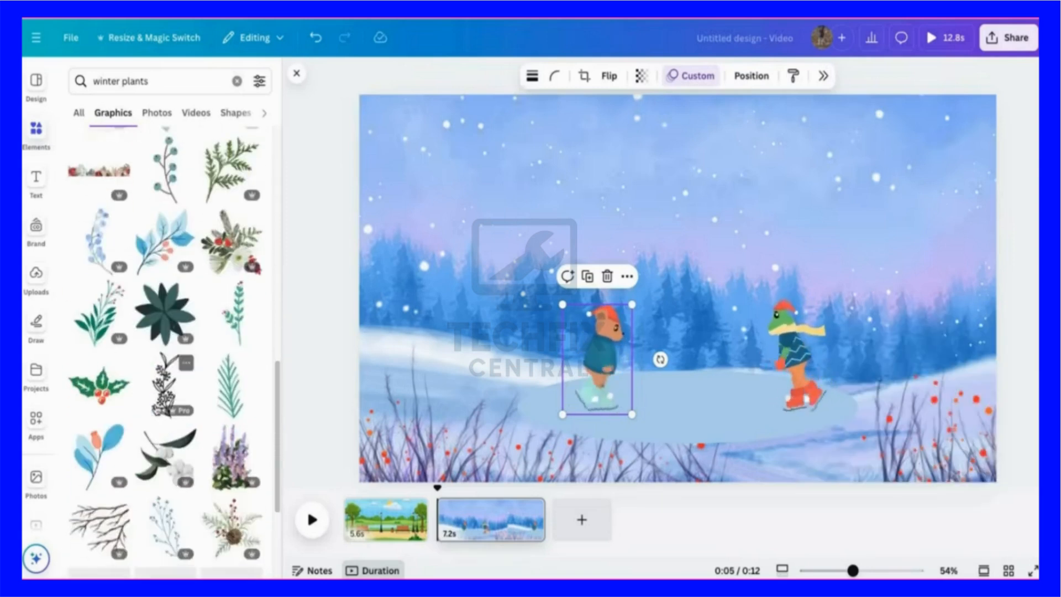
{"action": "scroll", "coordinate": [157, 409], "scroll_direction": "down", "scroll_amount": 3}
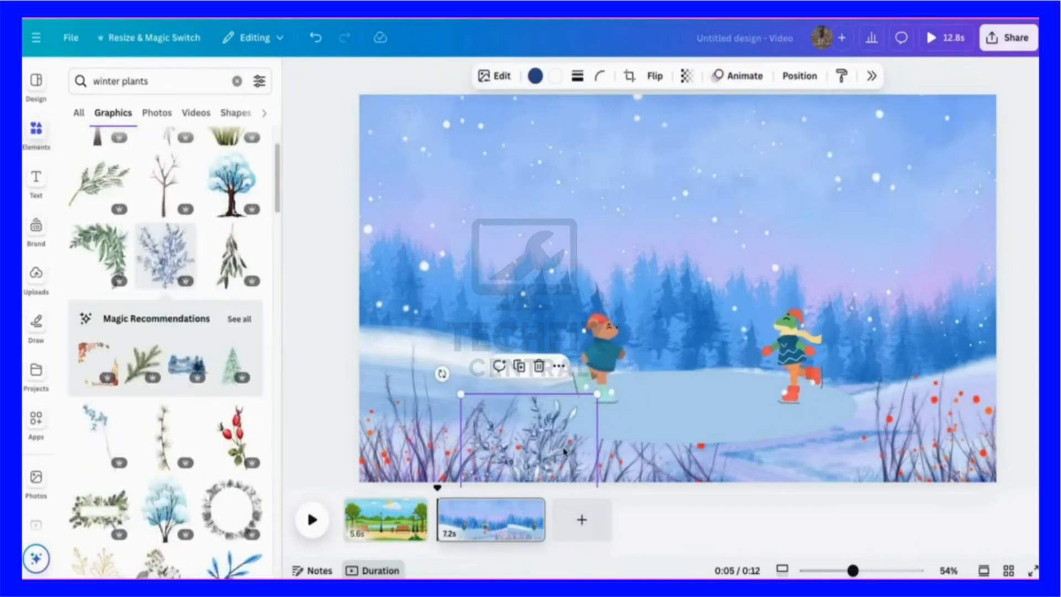
{"action": "left_click", "coordinate": [166, 256]}
{"action": "left_click_drag", "start_coordinate": [705, 311], "coordinate": [852, 501]}
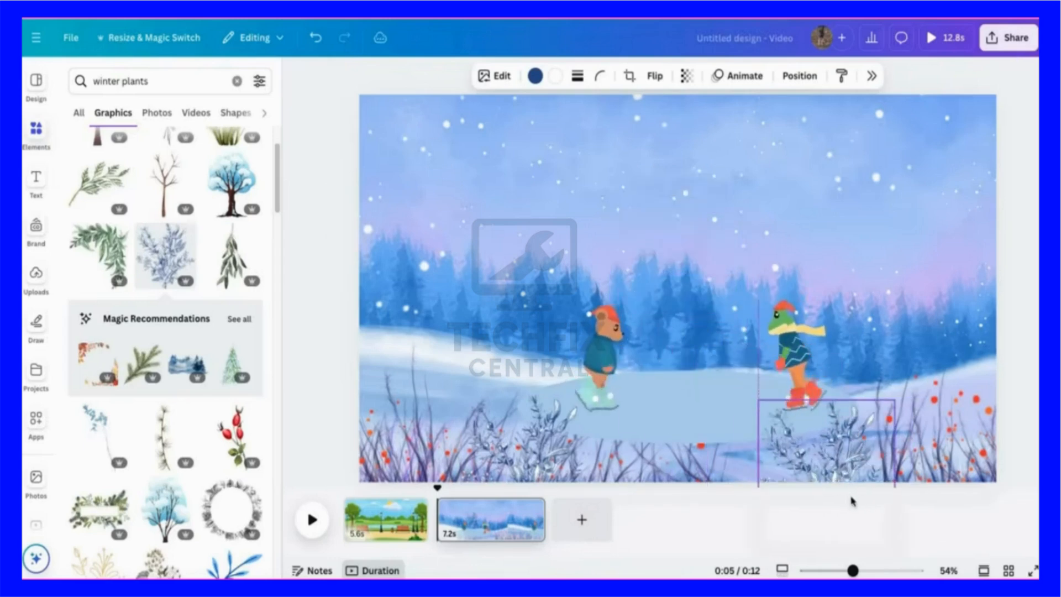
- Duplicate the leafy branch repeatedly and line the copies up along the lower edge in front of the ice
{"action": "right_click", "coordinate": [513, 449]}
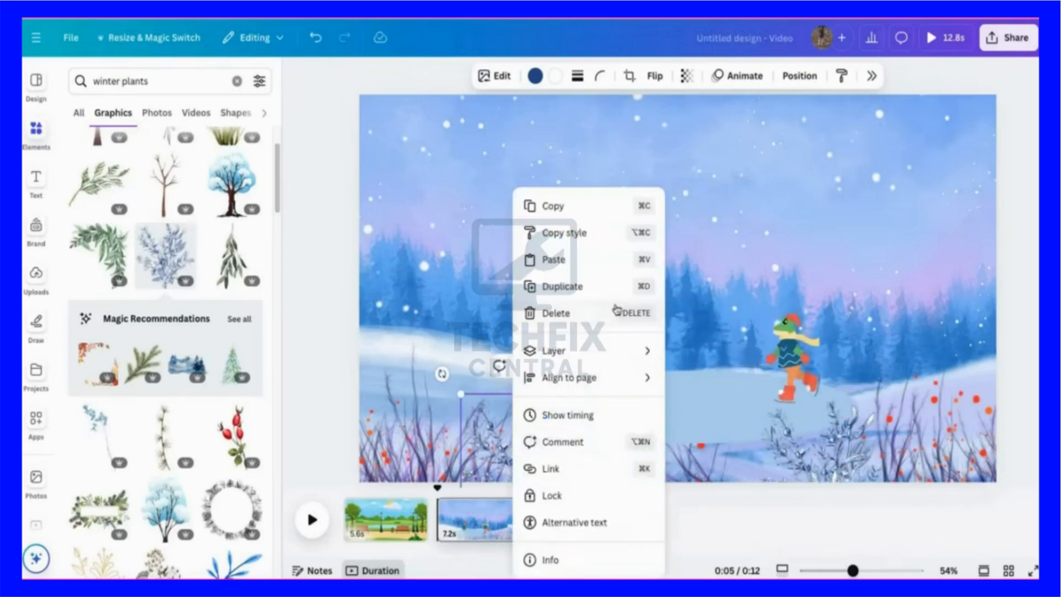
{"action": "left_click", "coordinate": [580, 287]}
{"action": "left_click_drag", "start_coordinate": [541, 460], "coordinate": [698, 469]}
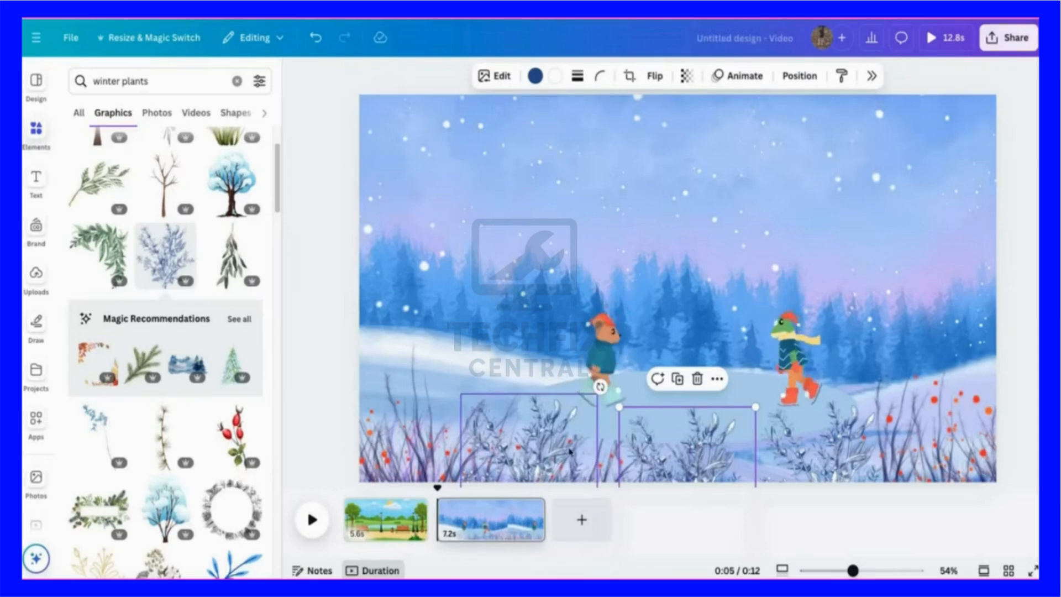
{"action": "right_click", "coordinate": [648, 450]}
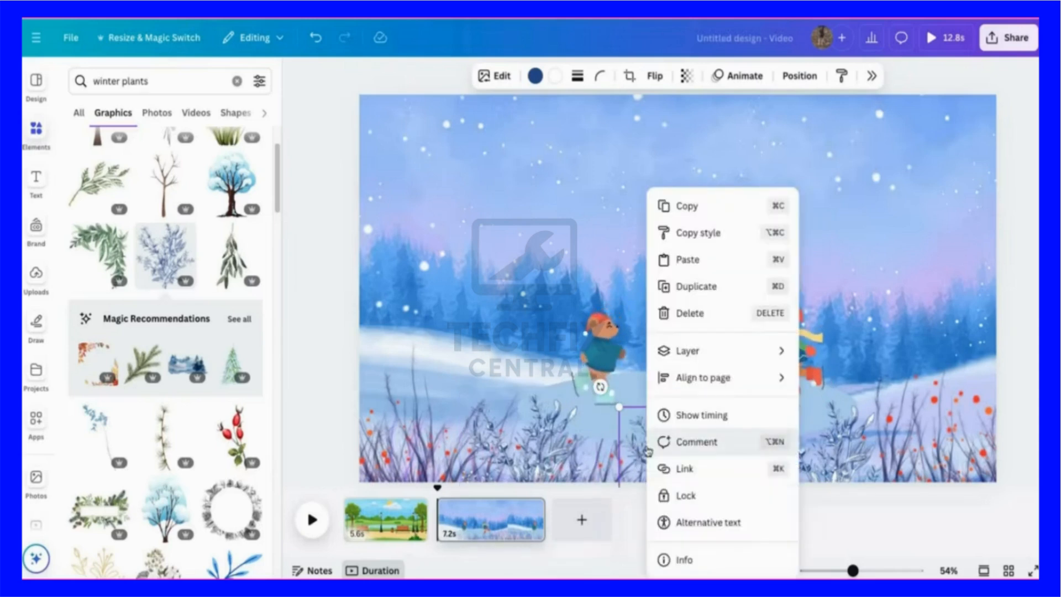
{"action": "left_click", "coordinate": [708, 286]}
{"action": "left_click_drag", "start_coordinate": [722, 450], "coordinate": [771, 437]}
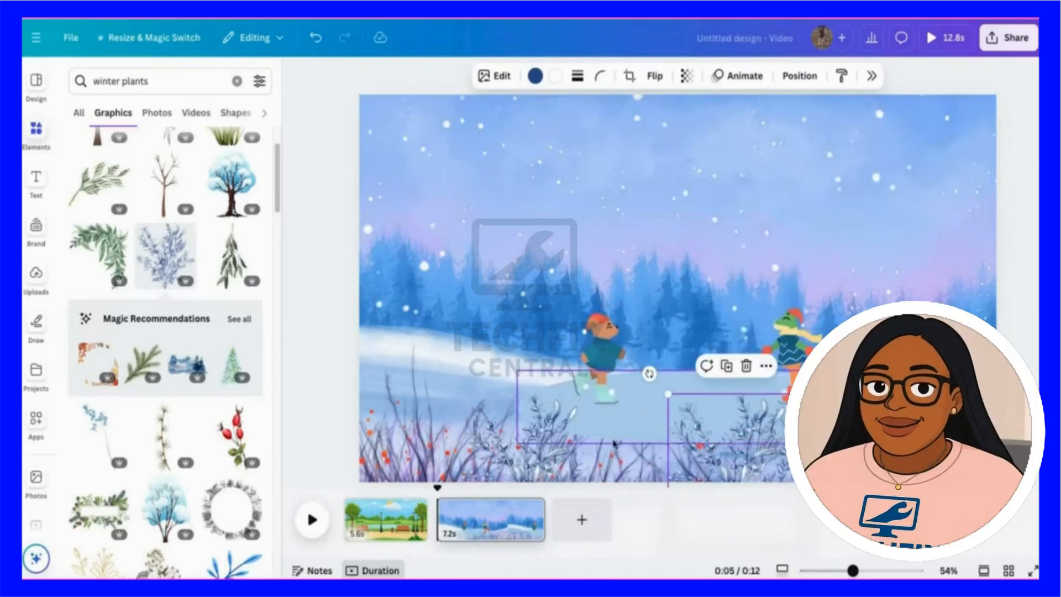
{"action": "right_click", "coordinate": [705, 437]}
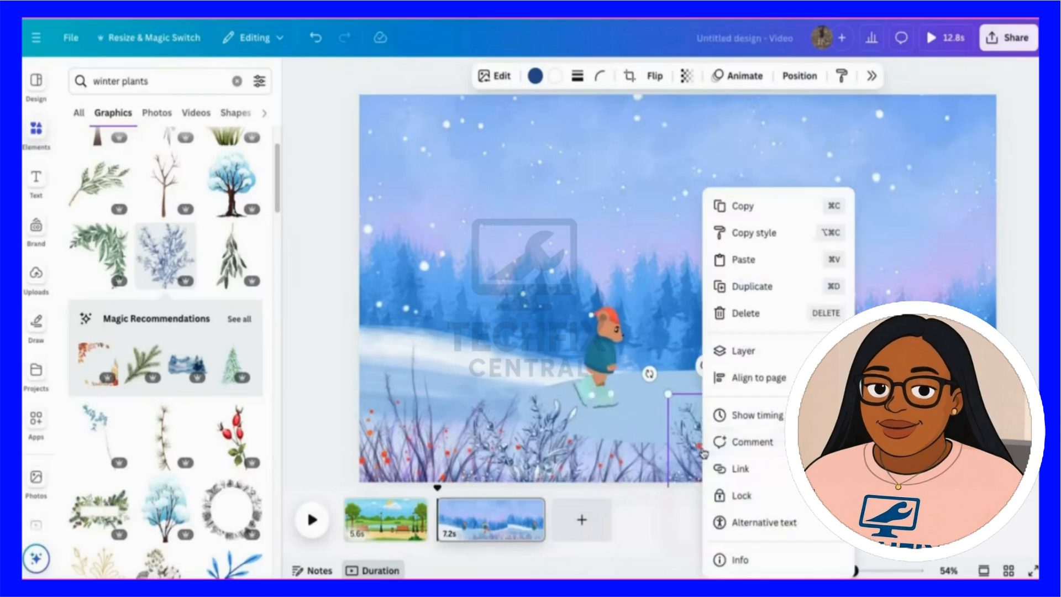
{"action": "left_click", "coordinate": [752, 286]}
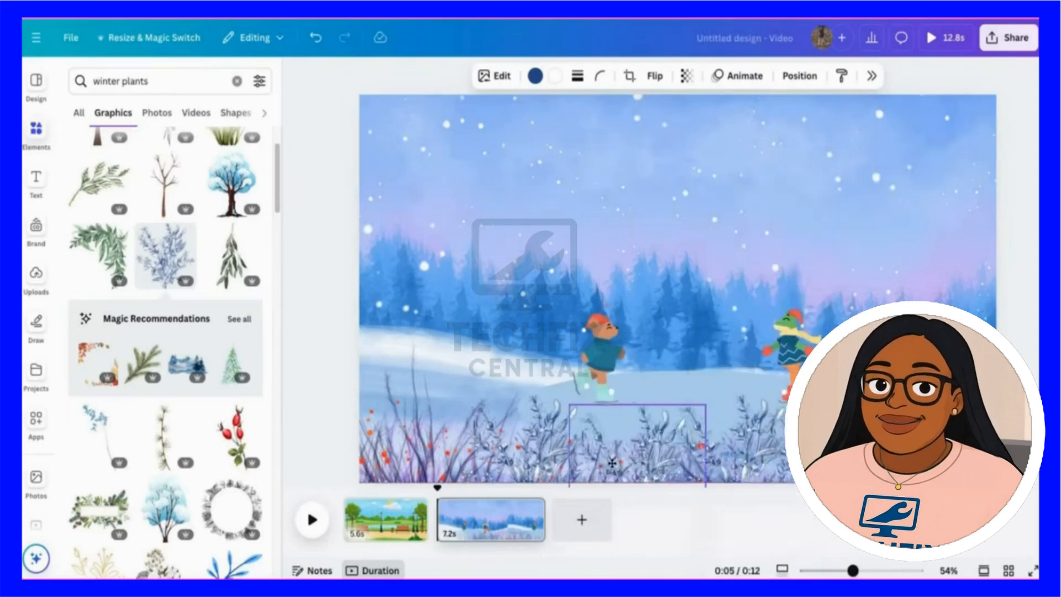
{"action": "left_click", "coordinate": [330, 382]}
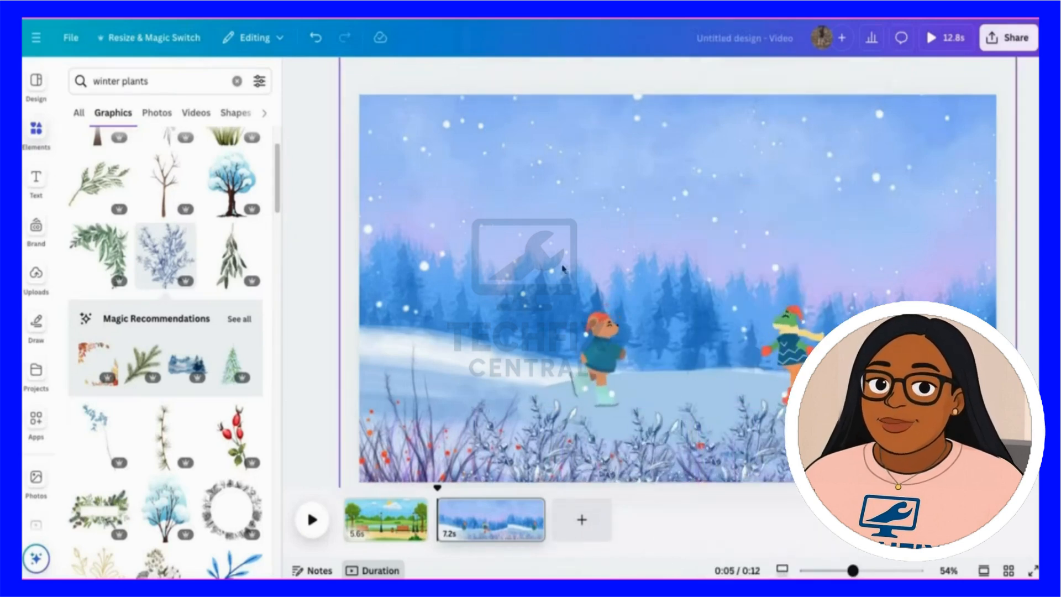
- Search the graphics for "snow", filter them to animated ones, and add the white falling snow to the winter scene
{"action": "left_click", "coordinate": [142, 81]}
{"action": "type", "text": "snow"}
{"action": "key", "text": "Return"}
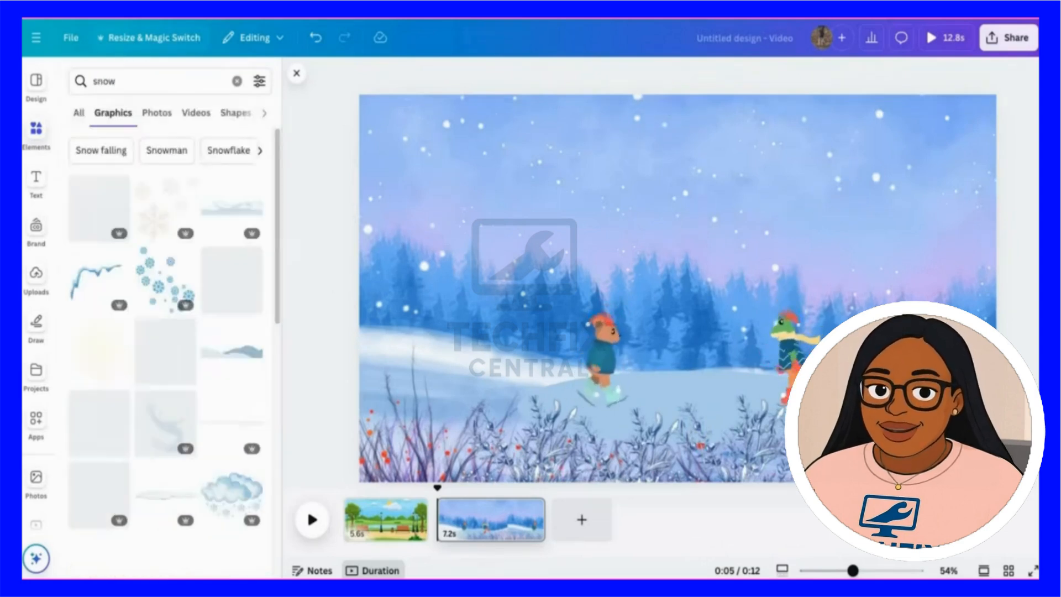
{"action": "left_click", "coordinate": [259, 81]}
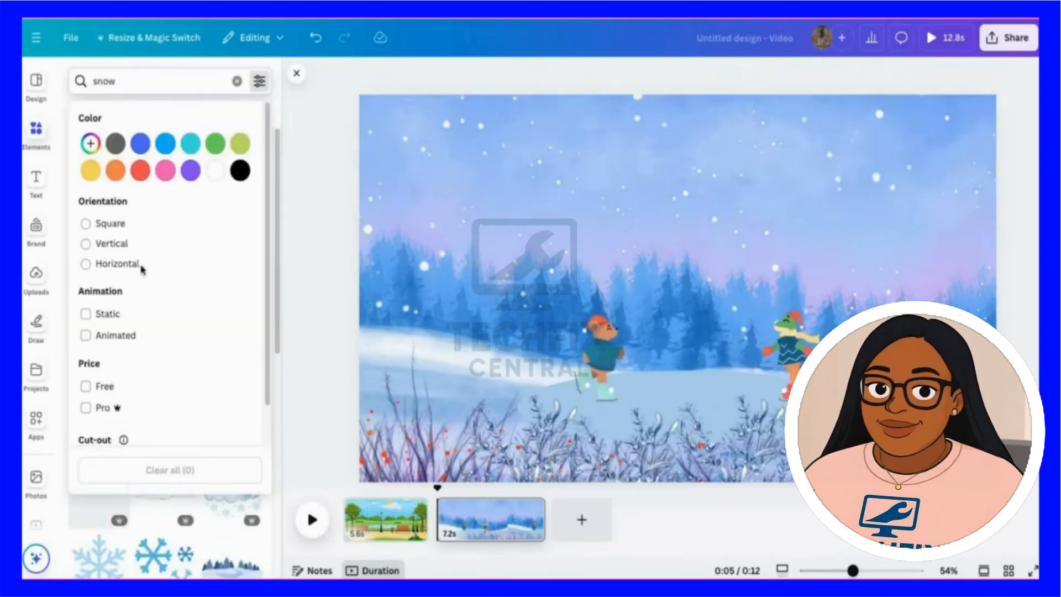
{"action": "left_click", "coordinate": [107, 339]}
{"action": "left_click", "coordinate": [134, 519]}
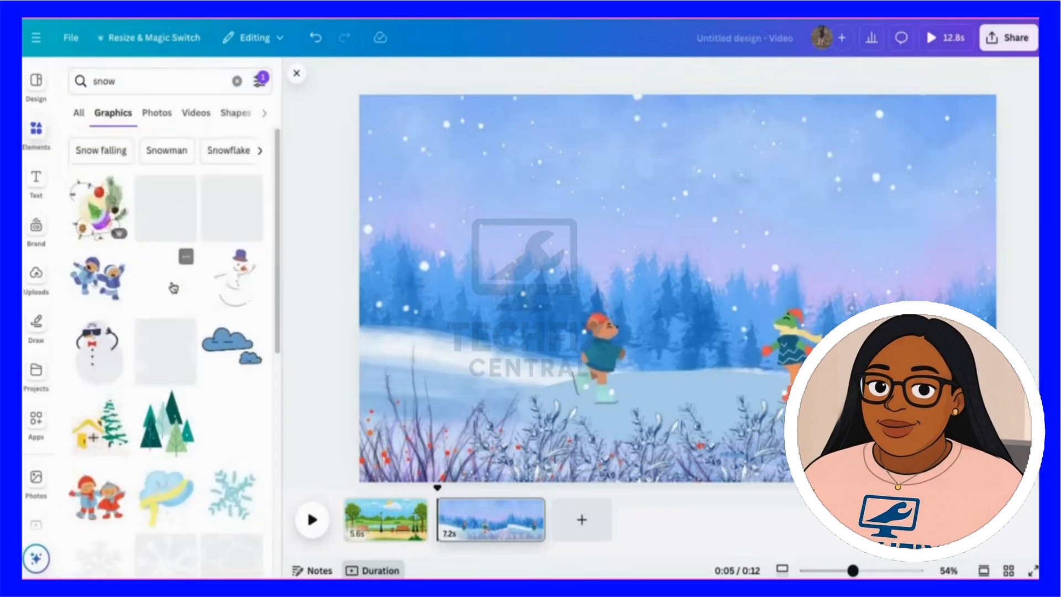
{"action": "left_click", "coordinate": [167, 206]}
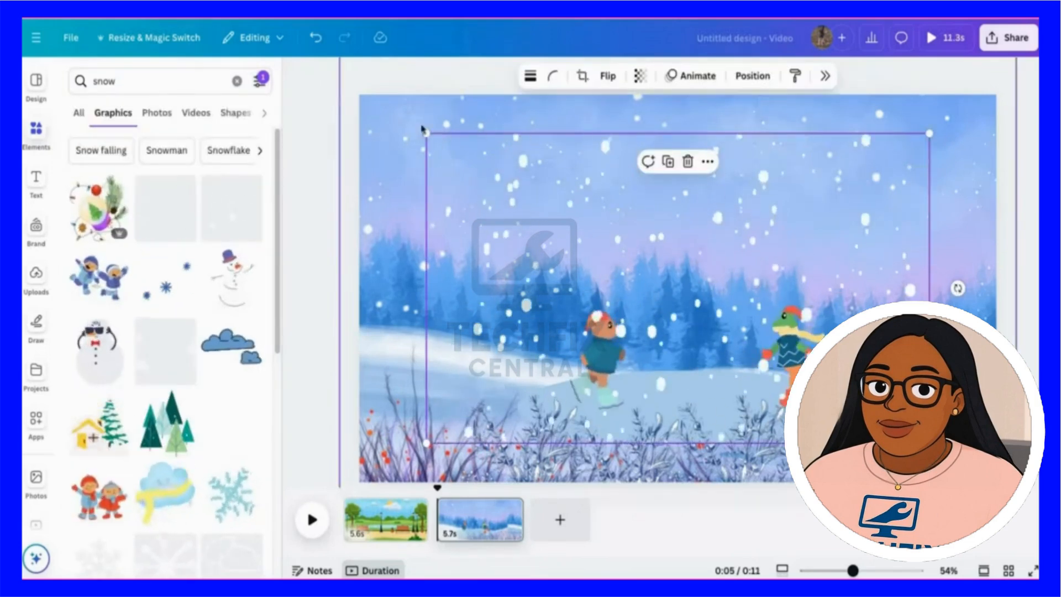
- Enlarge and align the falling snow so that it covers the whole winter scene
{"action": "left_click_drag", "start_coordinate": [426, 135], "coordinate": [456, 170]}
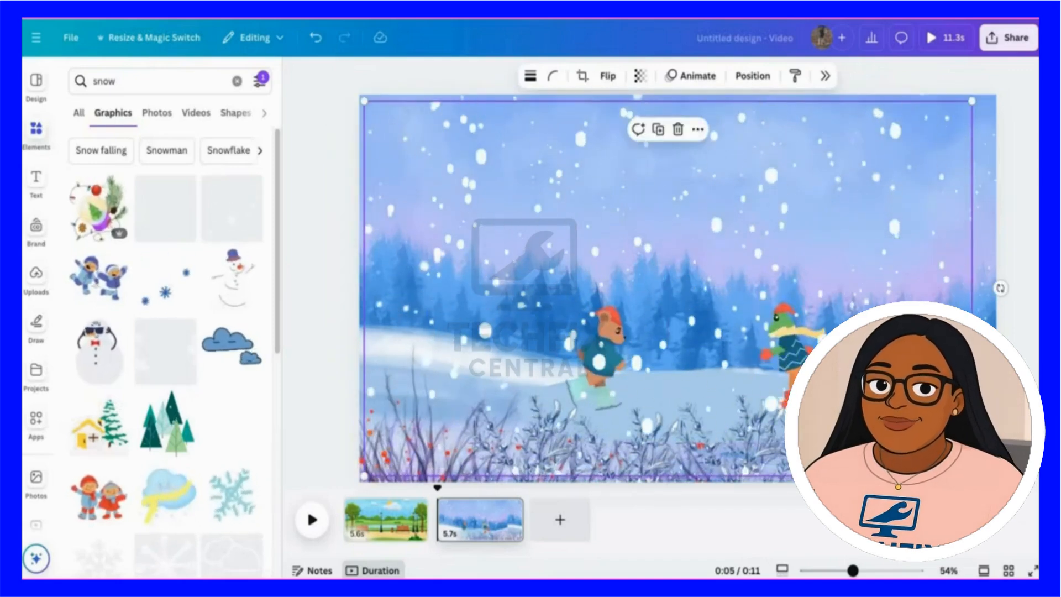
{"action": "left_click_drag", "start_coordinate": [627, 258], "coordinate": [625, 252]}
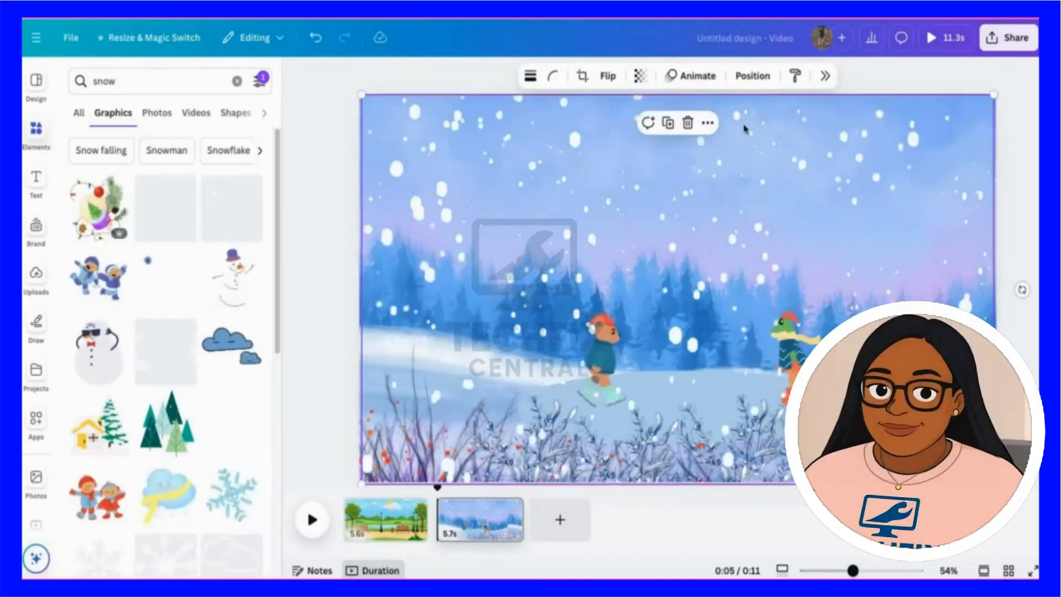
{"action": "left_click", "coordinate": [754, 76]}
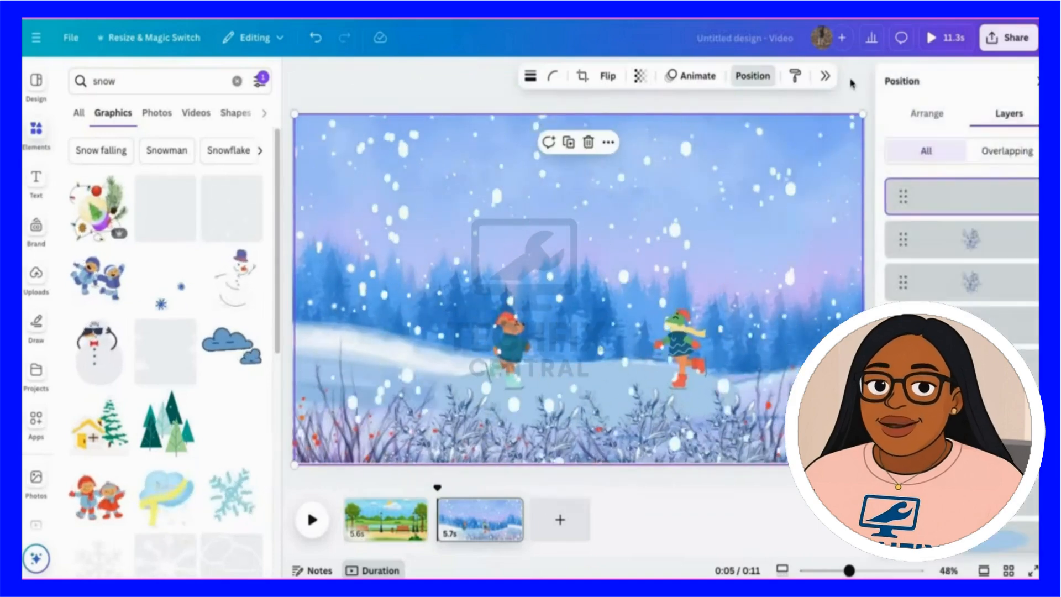
{"action": "left_click", "coordinate": [753, 76]}
- Set the falling snow's transparency to 65 and play the winter scene to check it
{"action": "left_click", "coordinate": [641, 76]}
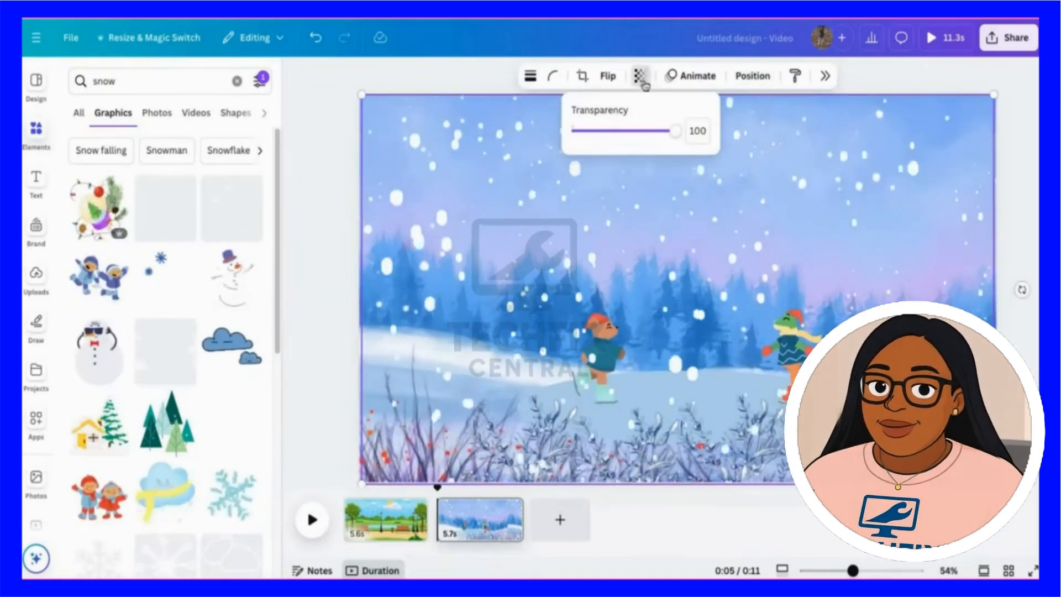
{"action": "left_click_drag", "start_coordinate": [675, 131], "coordinate": [622, 133]}
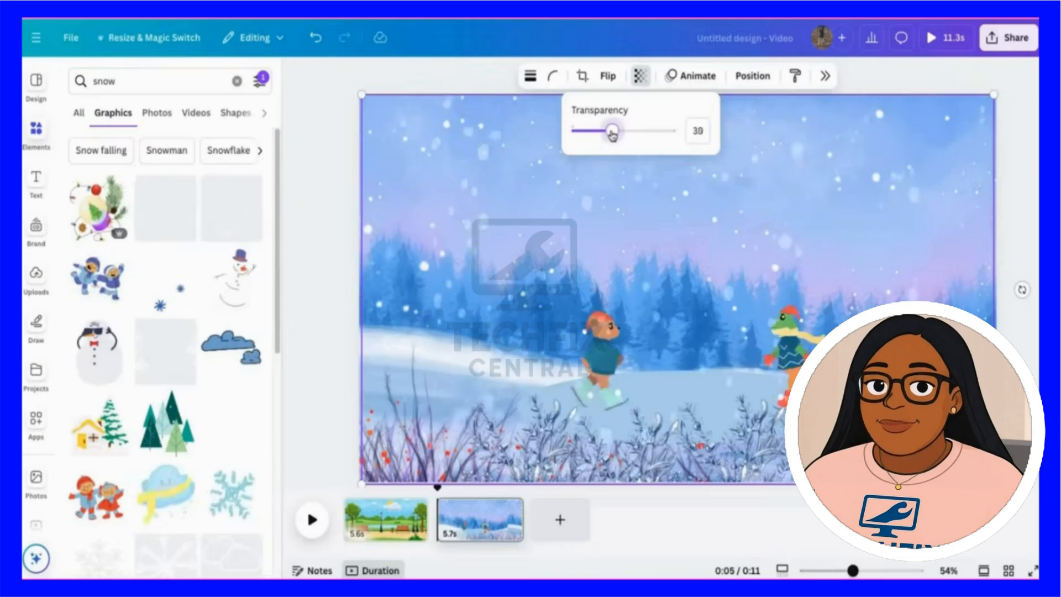
{"action": "left_click_drag", "start_coordinate": [645, 144], "coordinate": [619, 143]}
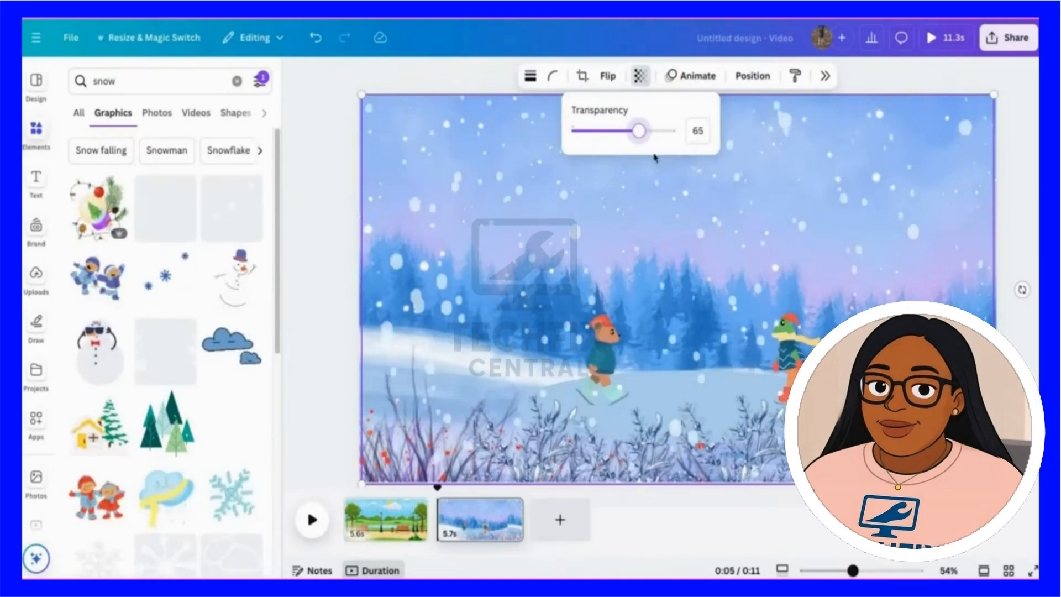
{"action": "left_click", "coordinate": [367, 173]}
{"action": "left_click", "coordinate": [314, 523]}
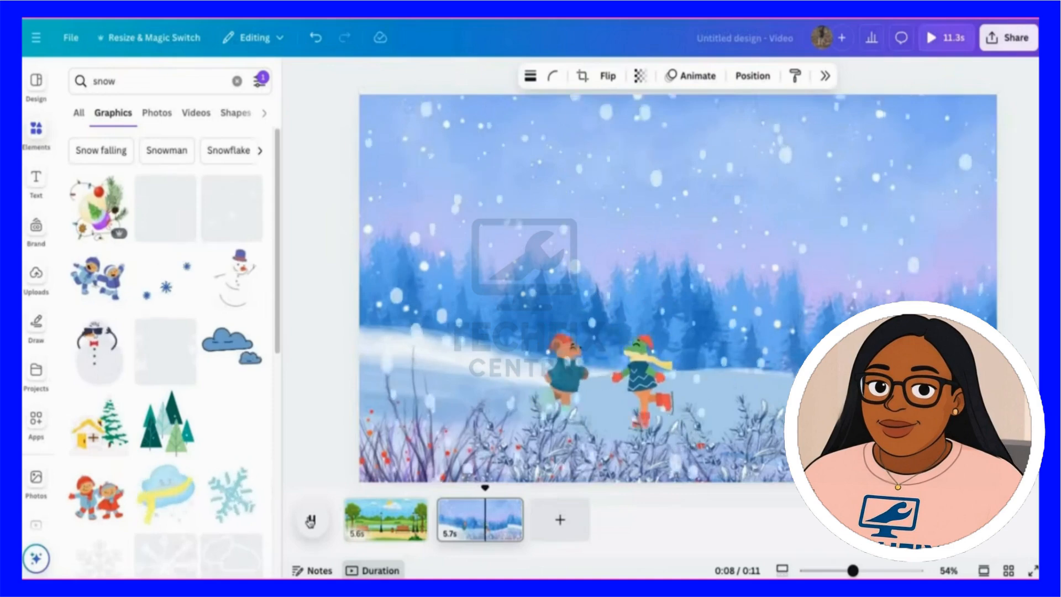
- Add a third blank page and search the elements for "landscape", showing all graphics
{"action": "left_click", "coordinate": [560, 520]}
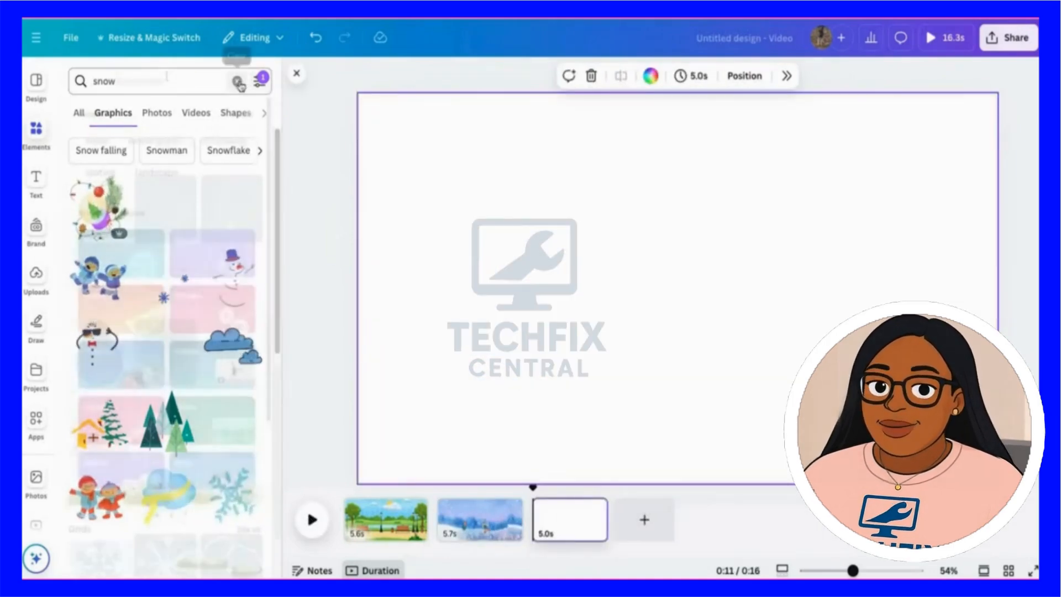
{"action": "left_click", "coordinate": [237, 81]}
{"action": "type", "text": "landsca"}
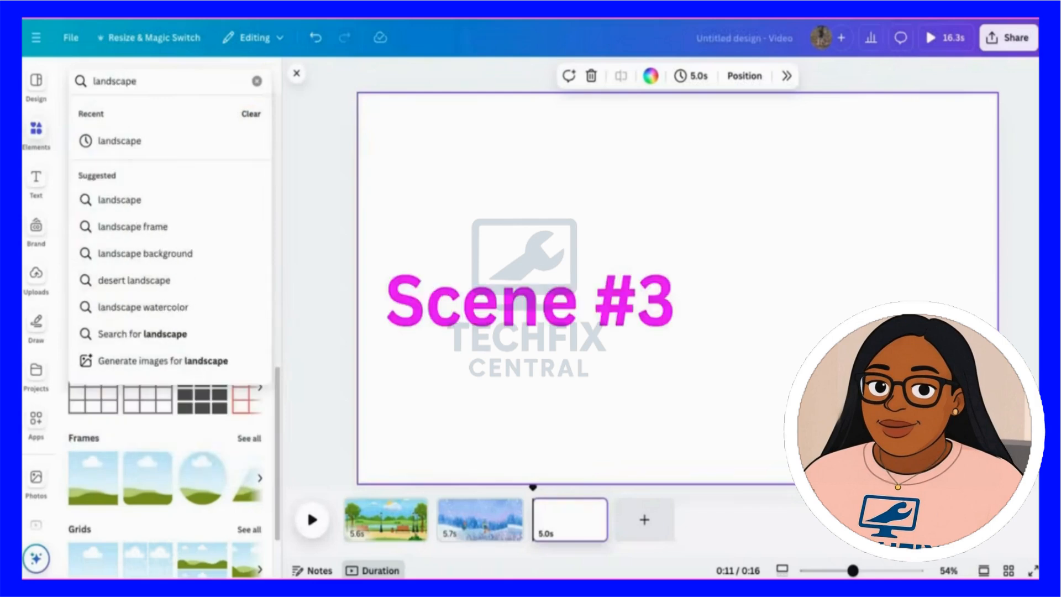
{"action": "type", "text": "pe"}
{"action": "key", "text": "Return"}
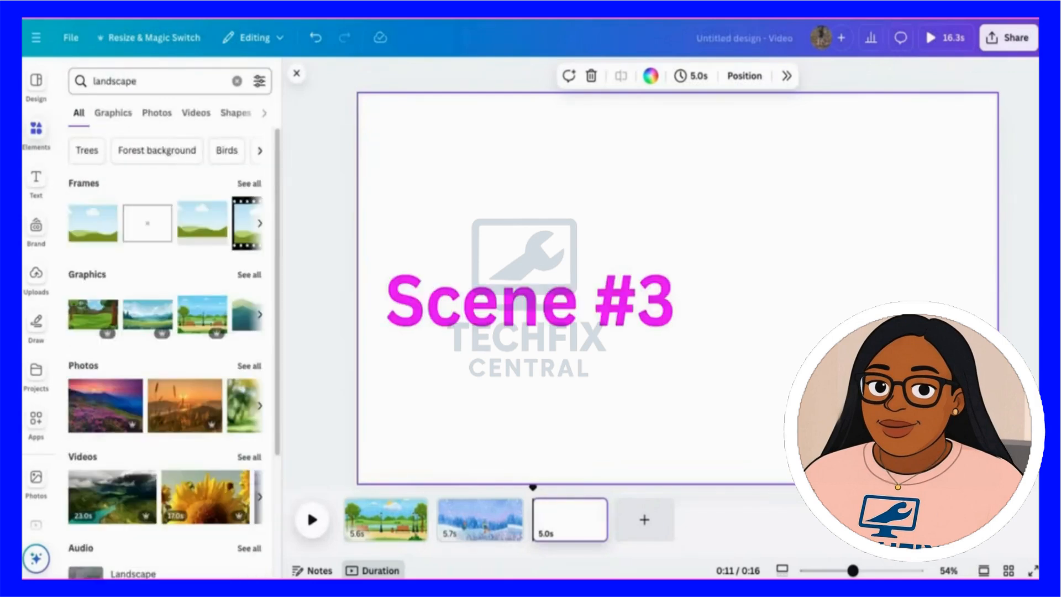
{"action": "left_click", "coordinate": [250, 273]}
- Add the green hills graphic with the large tree and enlarge it to fill the third page
{"action": "left_click", "coordinate": [220, 270]}
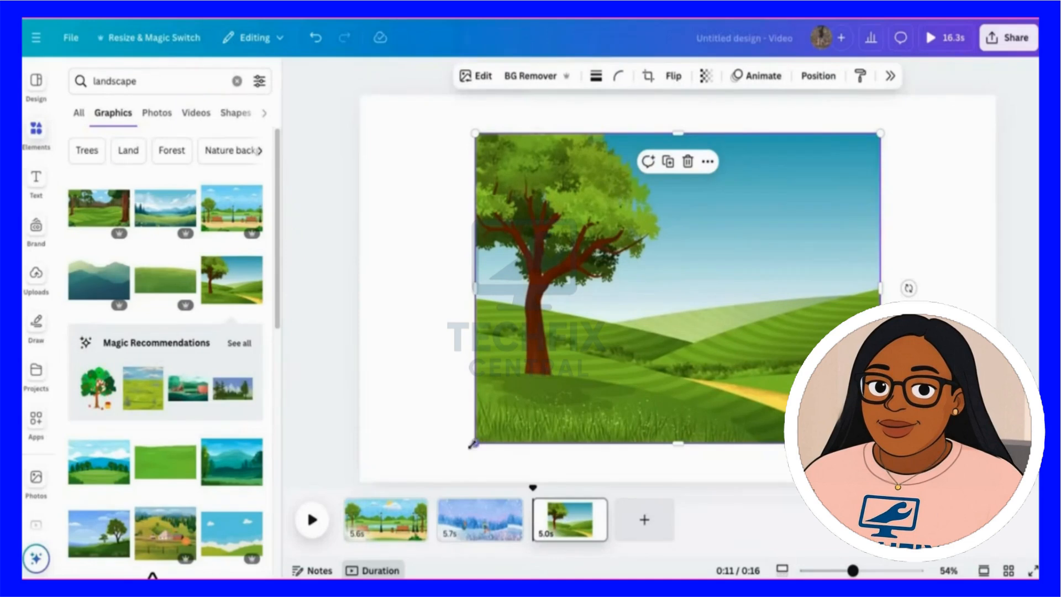
{"action": "left_click_drag", "start_coordinate": [471, 444], "coordinate": [309, 539]}
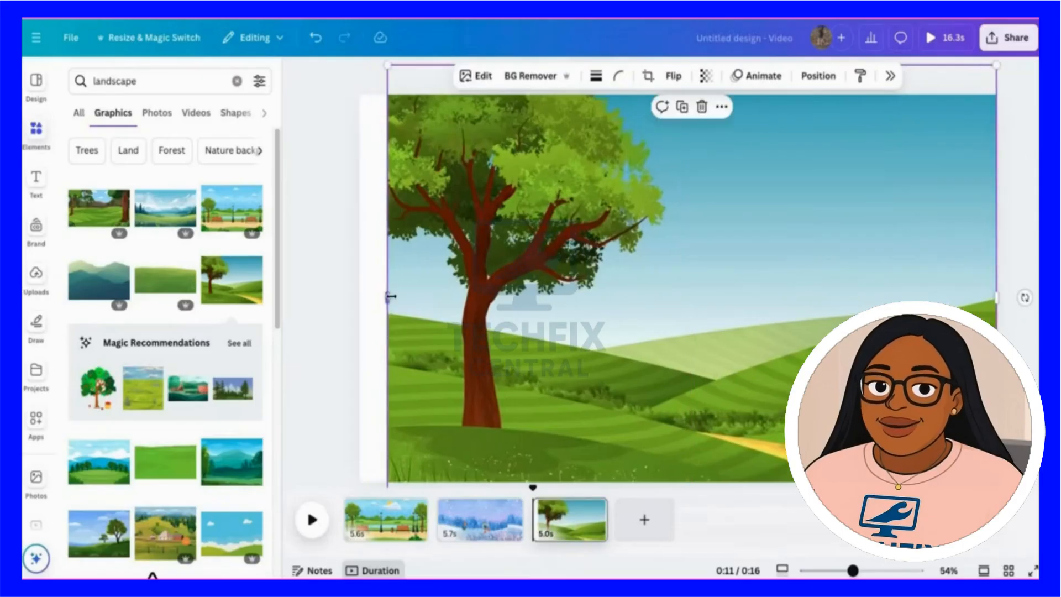
{"action": "left_click_drag", "start_coordinate": [390, 297], "coordinate": [355, 297]}
{"action": "left_click_drag", "start_coordinate": [447, 305], "coordinate": [451, 306]}
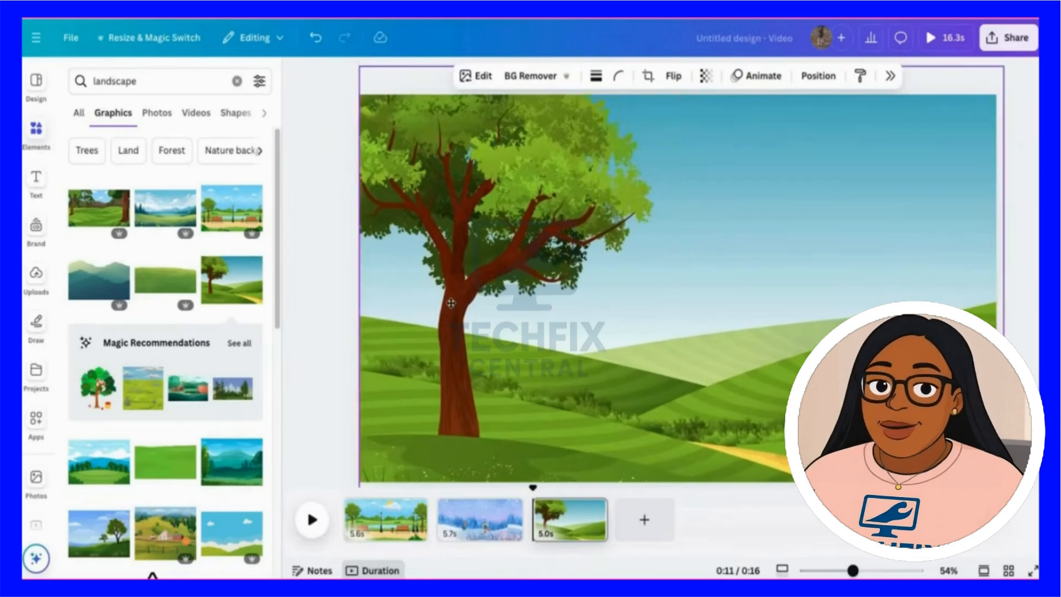
{"action": "left_click", "coordinate": [329, 310]}
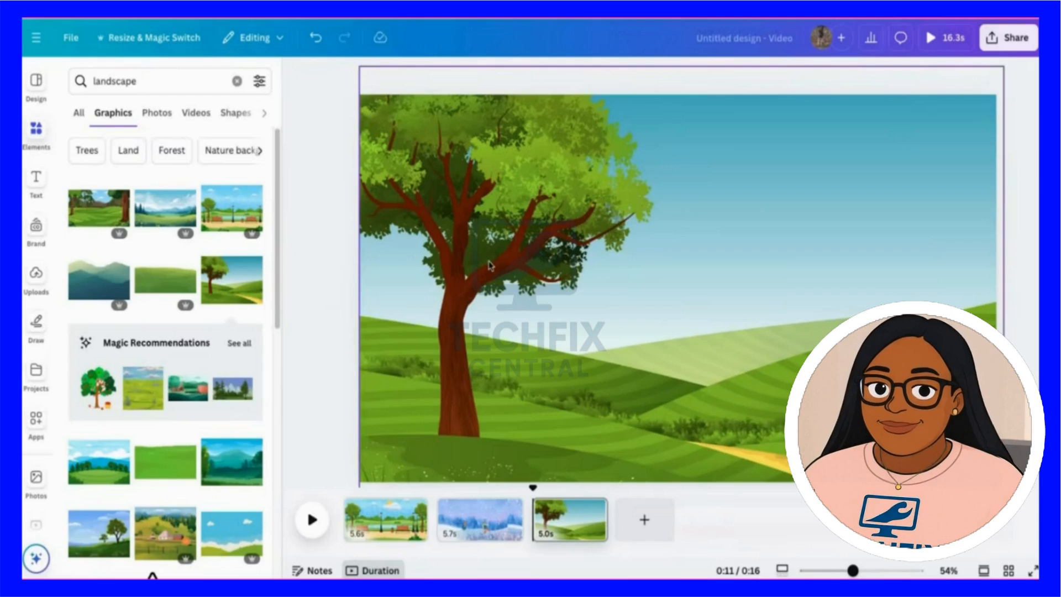
- Search the graphics for "birds", add the purple flapping bird, shrink it and place it in the sky's upper right corner
{"action": "left_click", "coordinate": [145, 81]}
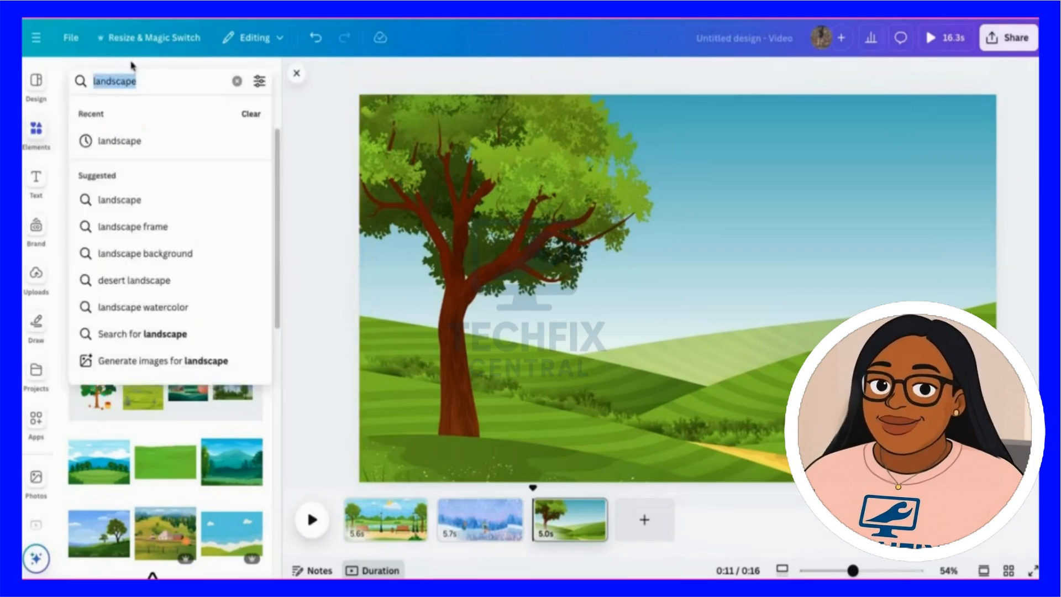
{"action": "type", "text": "birds"}
{"action": "key", "text": "Return"}
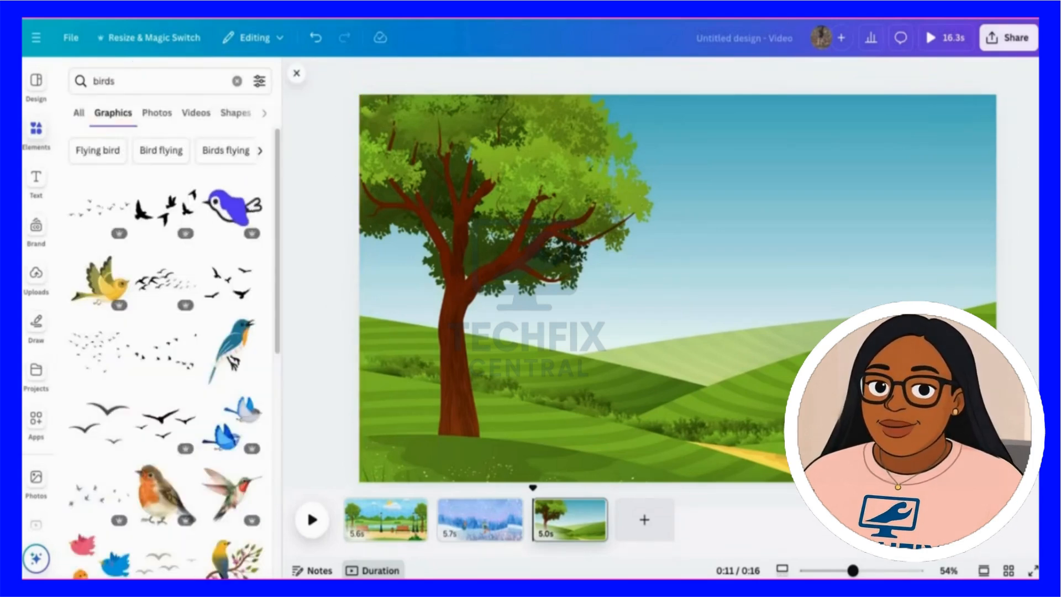
{"action": "left_click", "coordinate": [238, 210]}
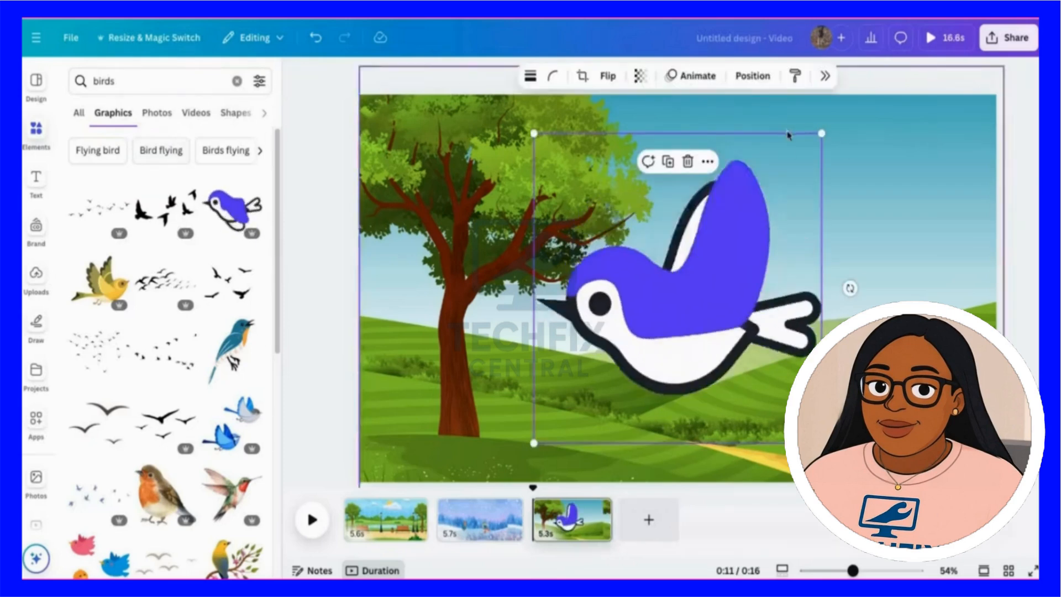
{"action": "left_click_drag", "start_coordinate": [824, 131], "coordinate": [561, 373]}
{"action": "left_click_drag", "start_coordinate": [555, 420], "coordinate": [955, 133]}
- Create a custom animation that flies the purple bird along a wavy path leftwards across the sky to the tree's far side
{"action": "left_click", "coordinate": [717, 77]}
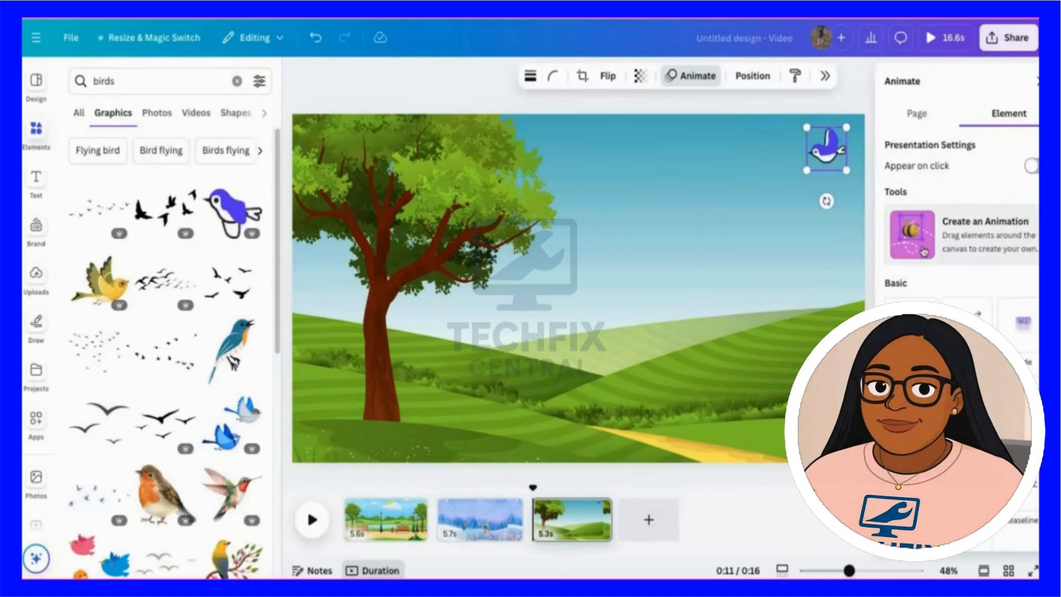
{"action": "left_click", "coordinate": [907, 236]}
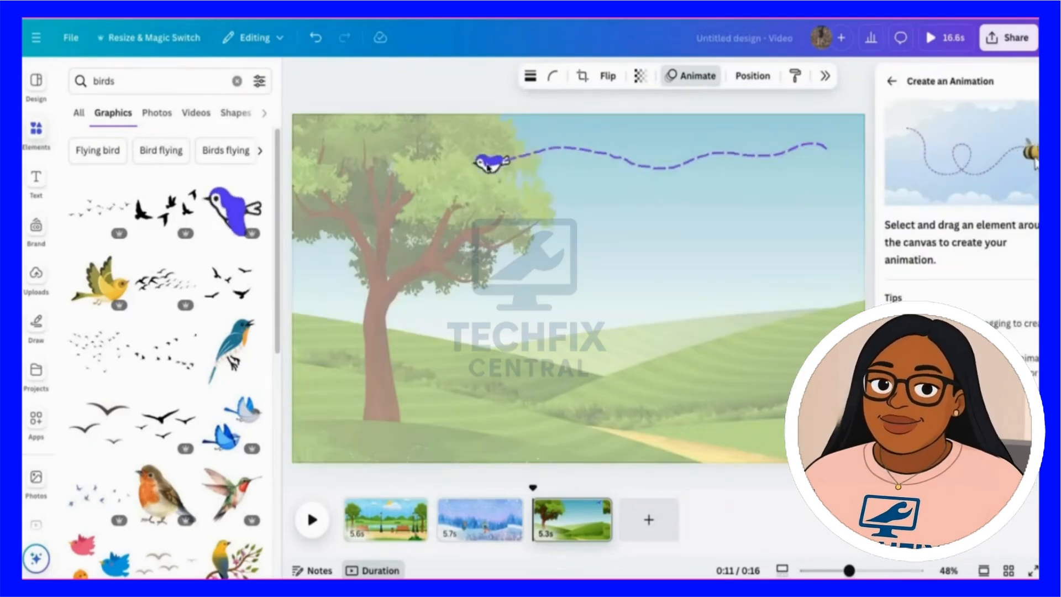
{"action": "left_click_drag", "start_coordinate": [358, 159], "coordinate": [304, 159]}
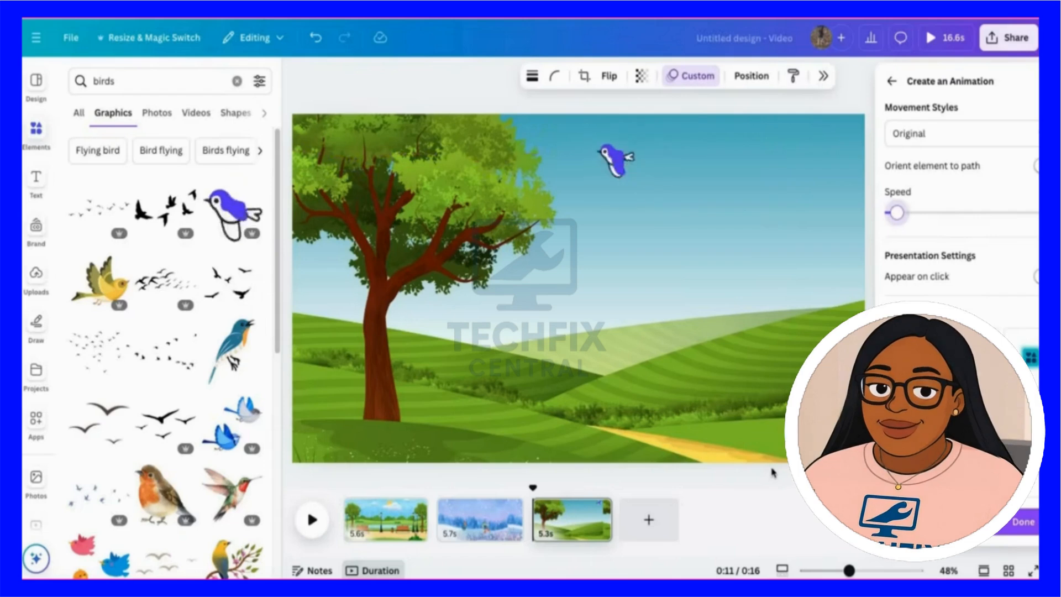
{"action": "left_click", "coordinate": [1020, 530]}
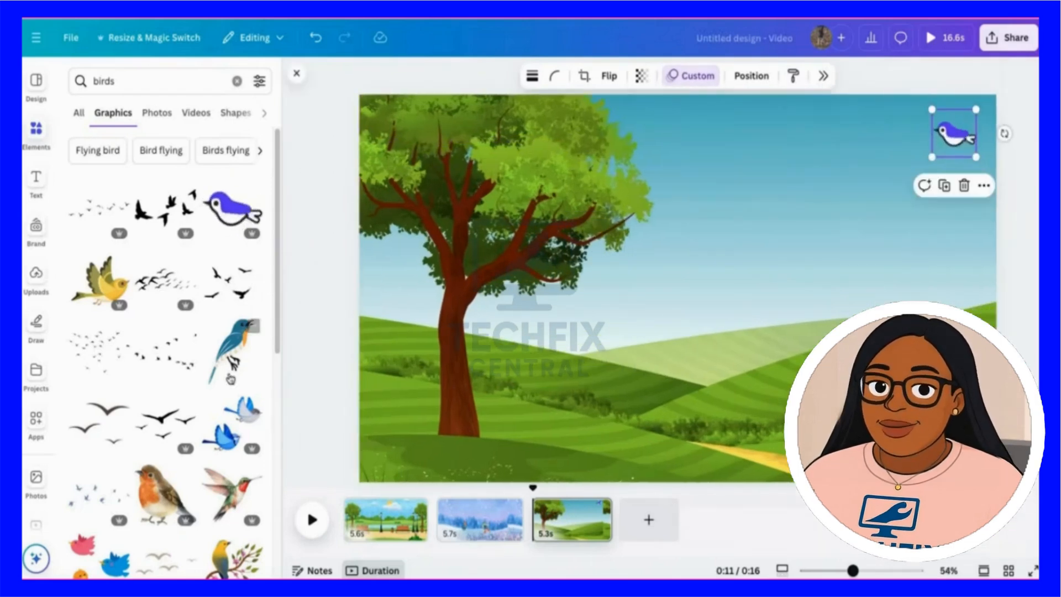
- Add the brown quail graphic, shrink it and place it on the grass just right of the tree trunk
{"action": "scroll", "coordinate": [206, 383], "scroll_direction": "down", "scroll_amount": 5}
{"action": "scroll", "coordinate": [206, 383], "scroll_direction": "down", "scroll_amount": 10}
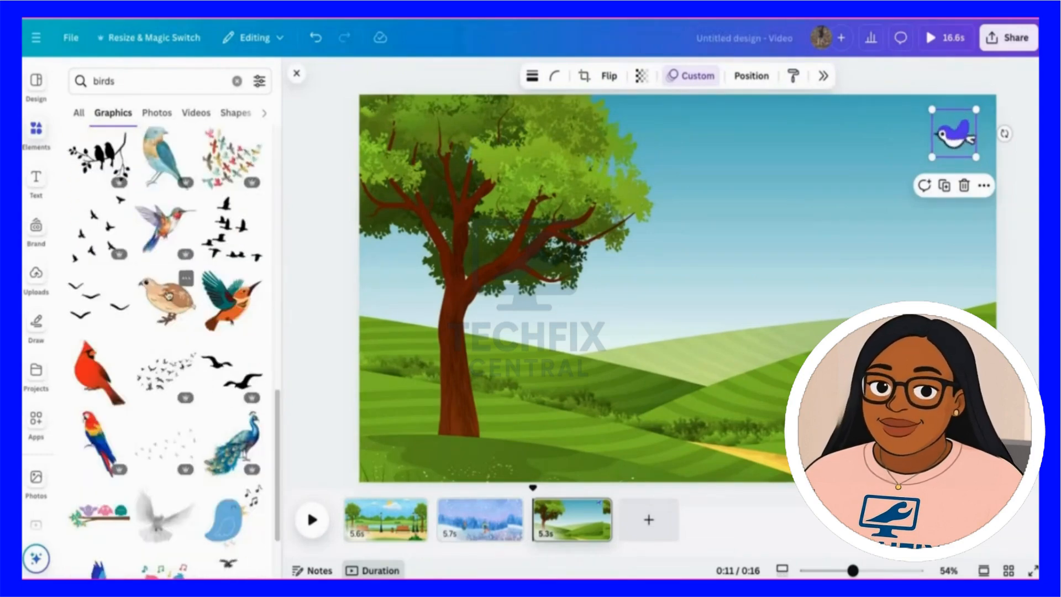
{"action": "left_click", "coordinate": [169, 300]}
{"action": "left_click_drag", "start_coordinate": [507, 134], "coordinate": [807, 342]}
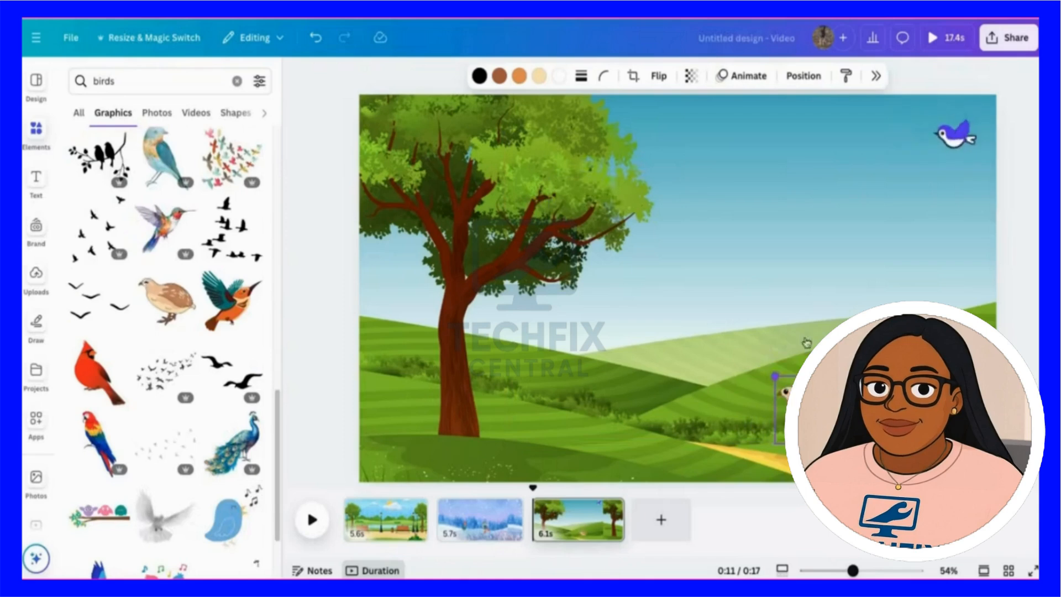
{"action": "left_click_drag", "start_coordinate": [812, 408], "coordinate": [821, 405]}
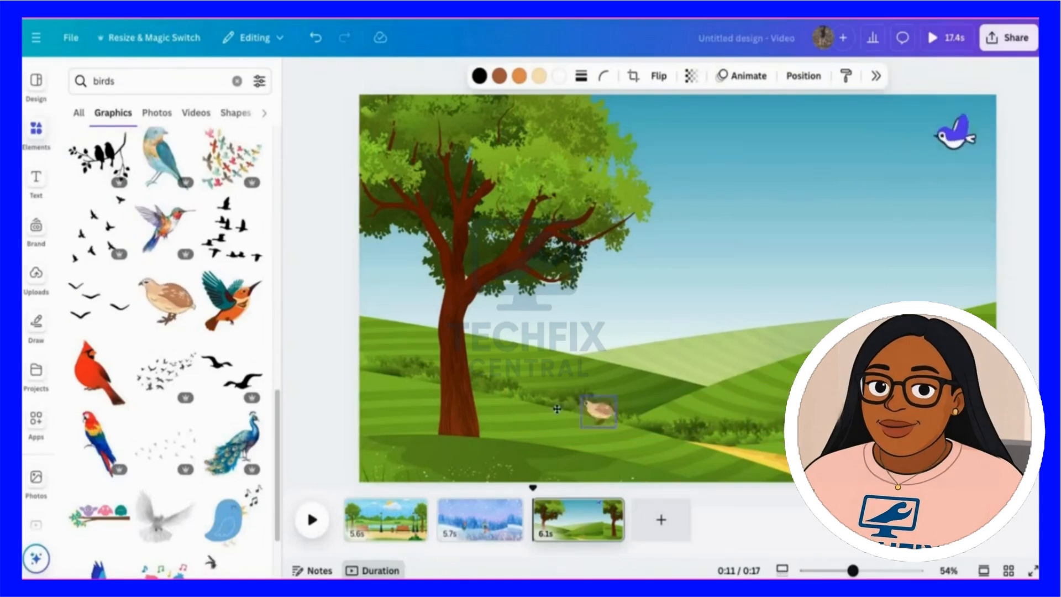
{"action": "left_click_drag", "start_coordinate": [504, 421], "coordinate": [502, 423]}
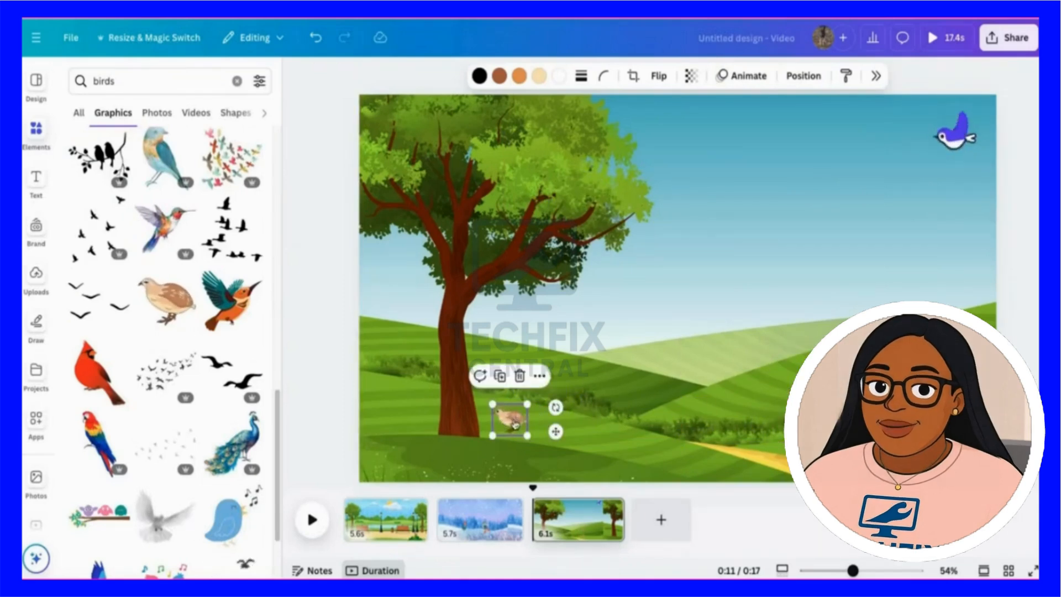
- Duplicate the quail and place the copy at the foot of the tree trunk
{"action": "right_click", "coordinate": [514, 425]}
{"action": "left_click", "coordinate": [553, 349]}
{"action": "left_click_drag", "start_coordinate": [511, 423], "coordinate": [464, 441]}
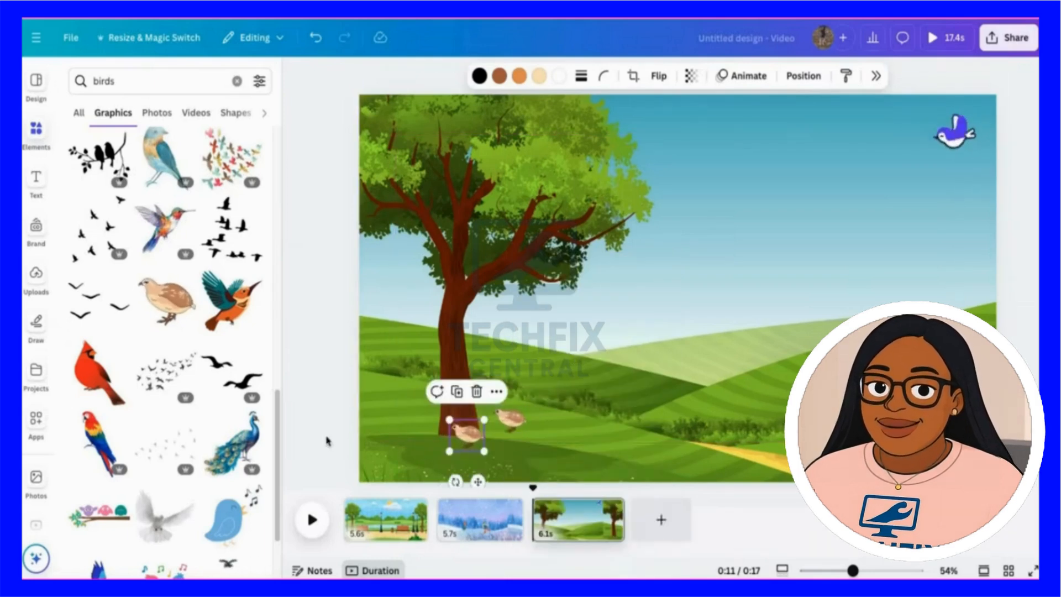
{"action": "left_click", "coordinate": [345, 443]}
- Search the graphics for "rain"
{"action": "left_click", "coordinate": [164, 71]}
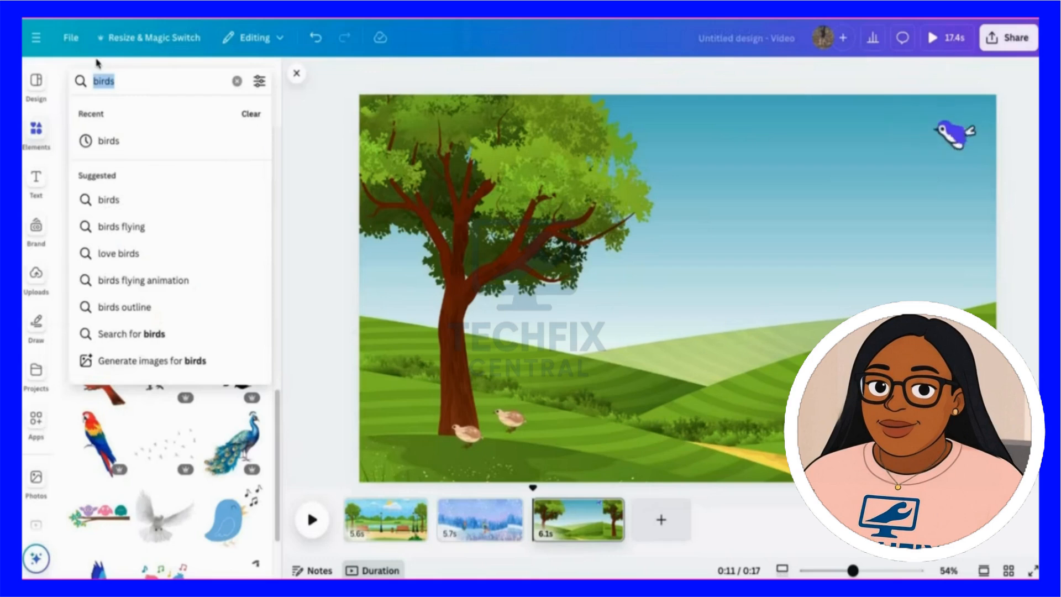
{"action": "type", "text": "rain"}
{"action": "key", "text": "Return"}
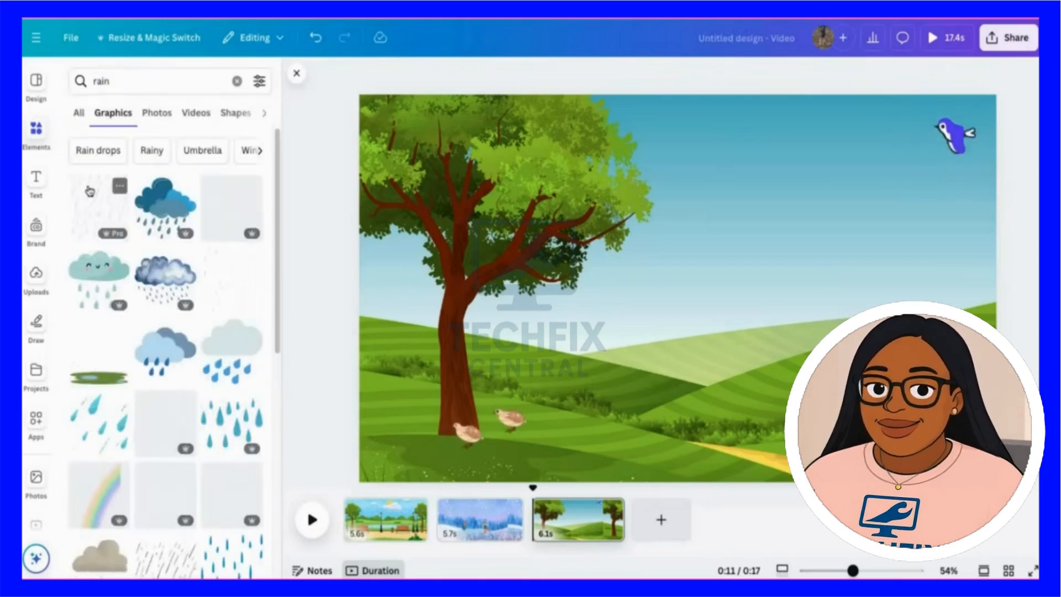
- Try the first rain graphic, delete it, and add the white falling rain instead, enlarged over the tree side of the scene
{"action": "left_click", "coordinate": [78, 198]}
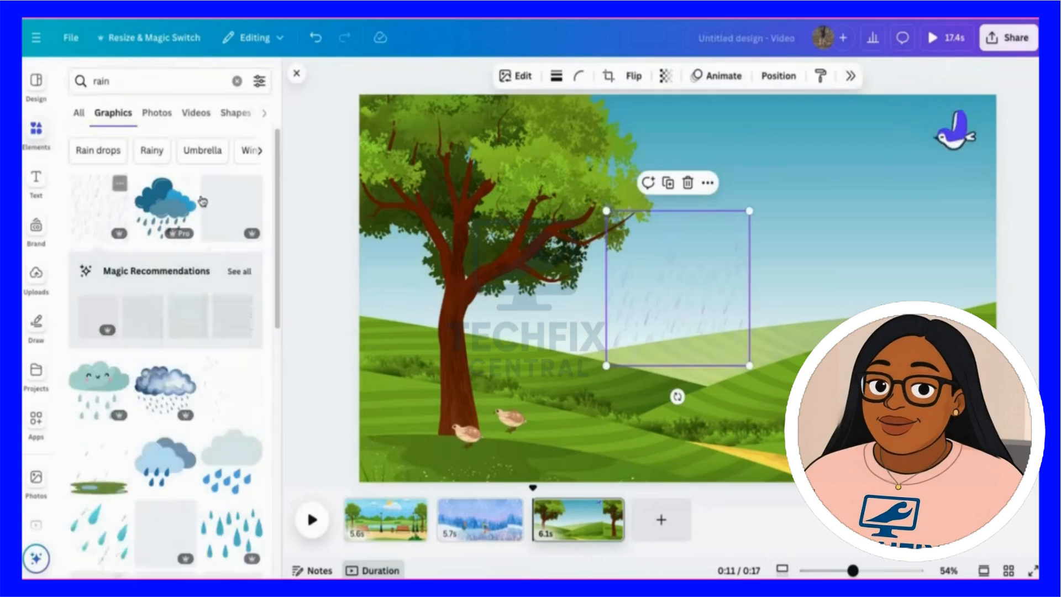
{"action": "left_click", "coordinate": [688, 183]}
{"action": "left_click", "coordinate": [232, 207]}
{"action": "left_click_drag", "start_coordinate": [502, 108], "coordinate": [344, 37]}
{"action": "left_click_drag", "start_coordinate": [563, 176], "coordinate": [531, 237]}
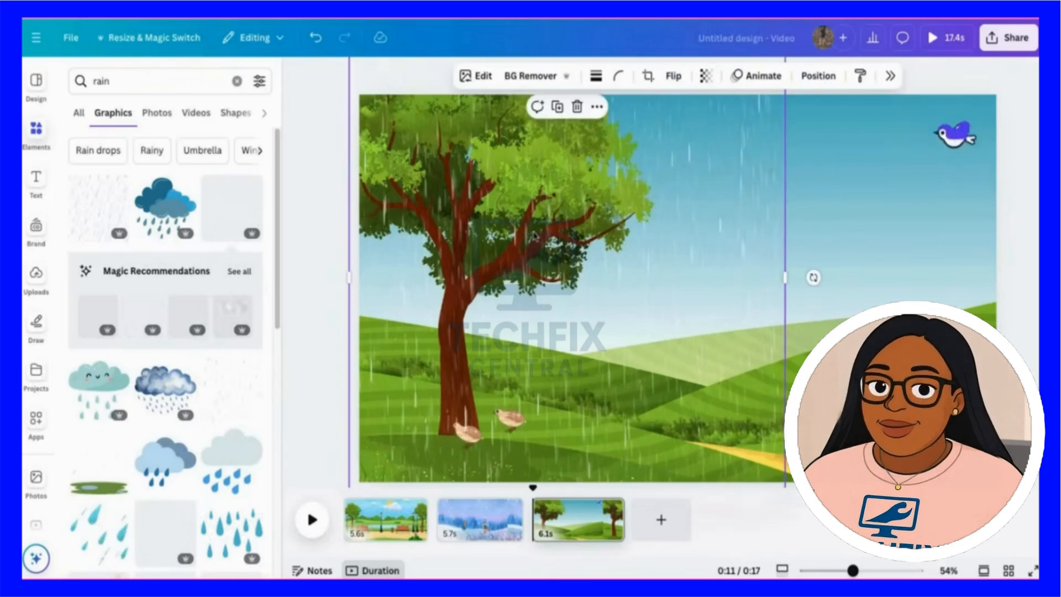
- Place a copy of the rain over the rest of the scene and group both rain graphics
{"action": "left_click_drag", "start_coordinate": [534, 235], "coordinate": [915, 236]}
{"action": "left_click", "coordinate": [694, 225], "text": "shift"}
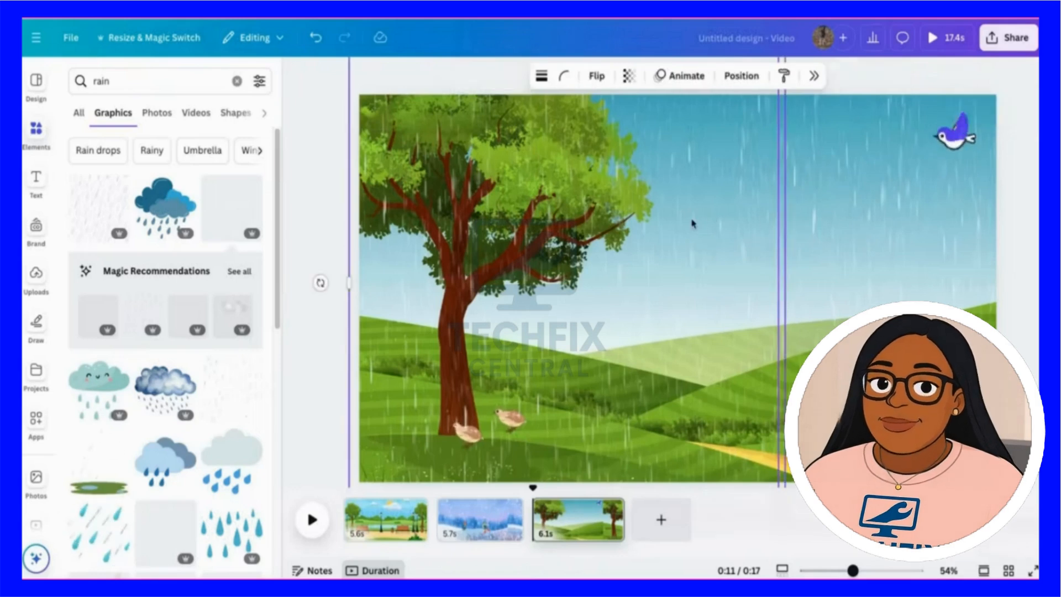
{"action": "left_click", "coordinate": [752, 108]}
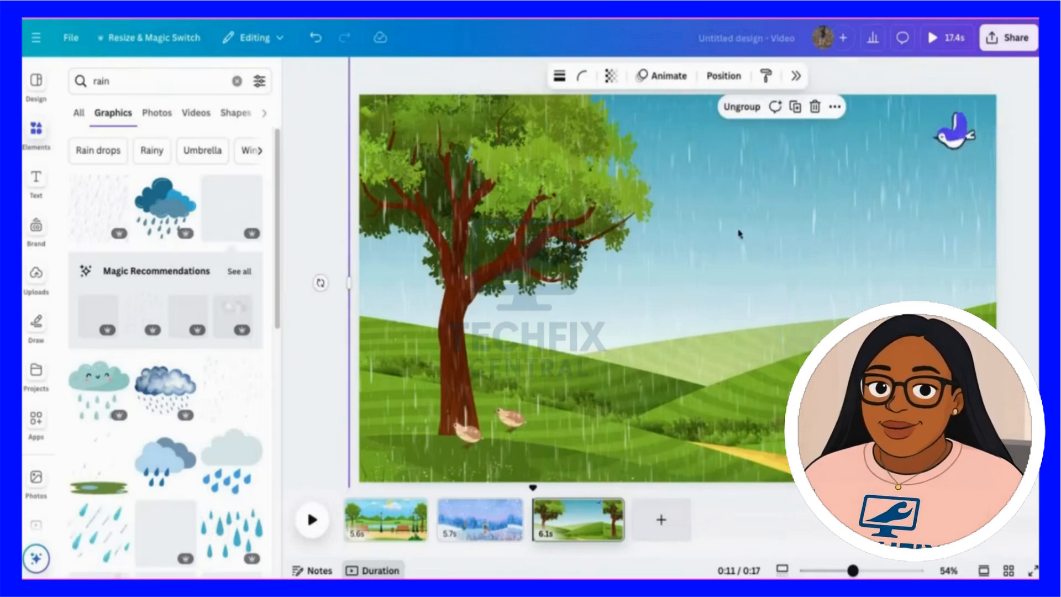
- Apply the Flicker animation to the grouped rain
{"action": "left_click", "coordinate": [668, 78]}
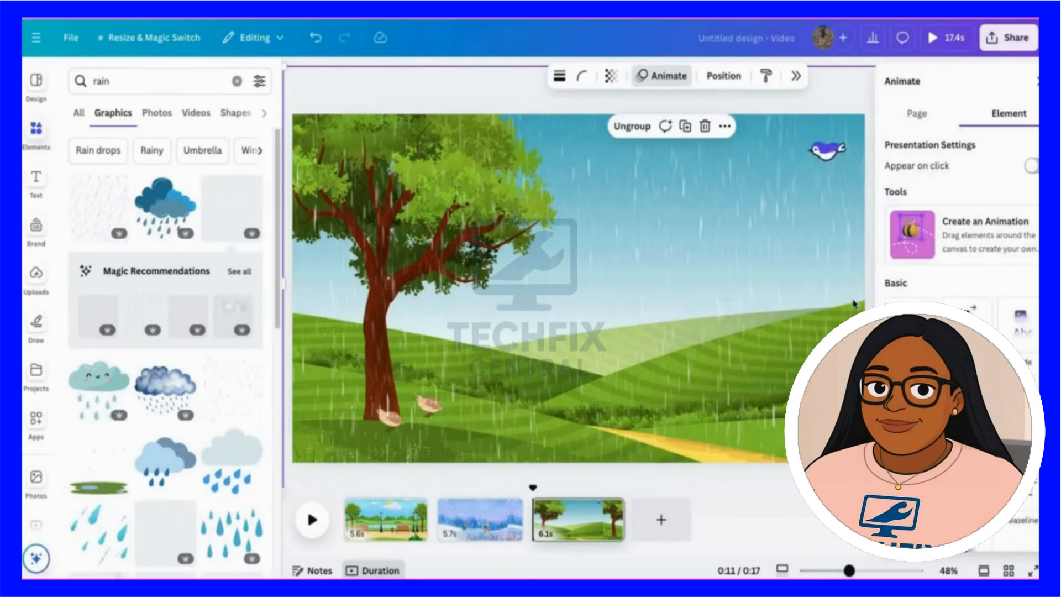
{"action": "scroll", "coordinate": [962, 221], "scroll_direction": "down", "scroll_amount": 5}
{"action": "scroll", "coordinate": [961, 221], "scroll_direction": "down", "scroll_amount": 2}
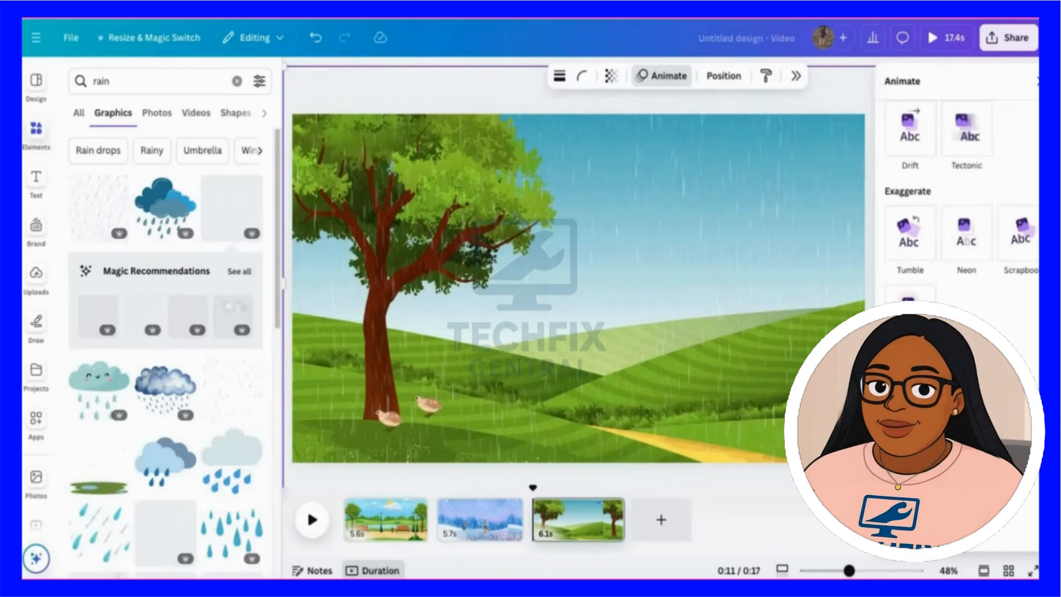
{"action": "left_click", "coordinate": [966, 417]}
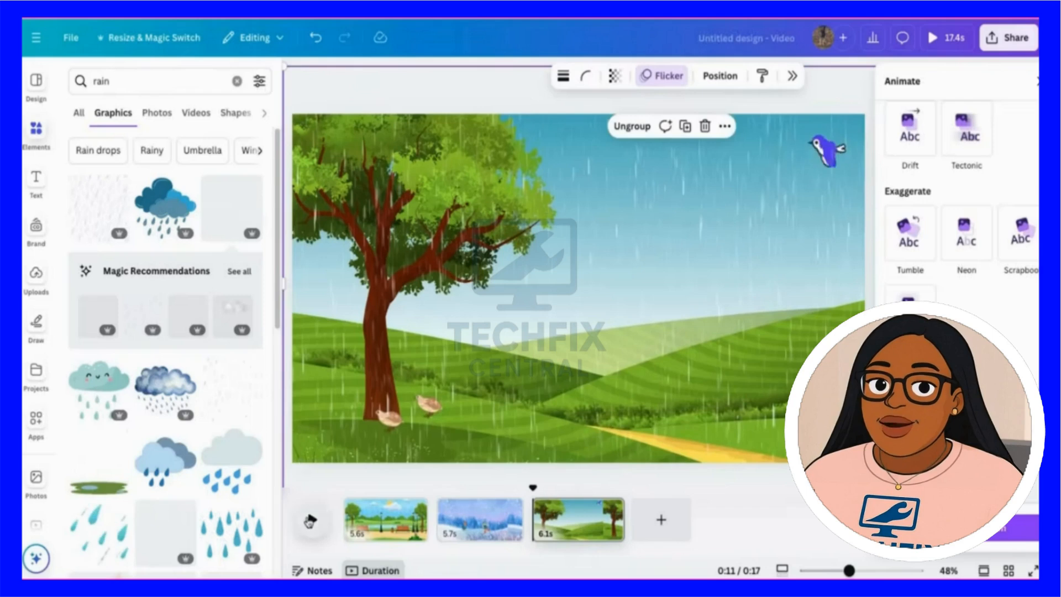
- Preview the hillside scene and delete the grouped rain graphics from it
{"action": "left_click", "coordinate": [310, 519]}
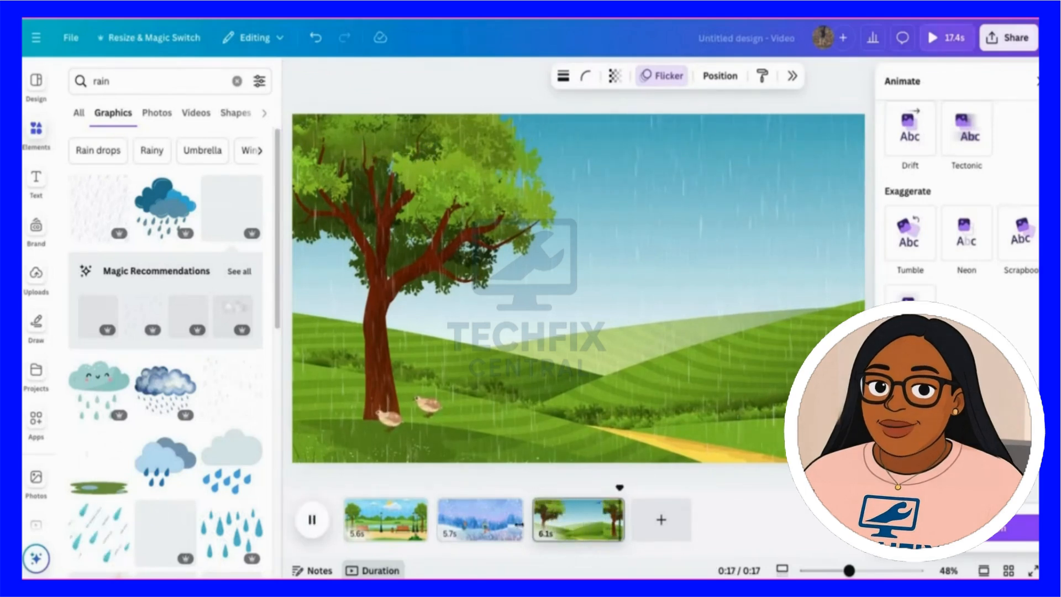
{"action": "left_click", "coordinate": [331, 80]}
{"action": "left_click", "coordinate": [668, 108]}
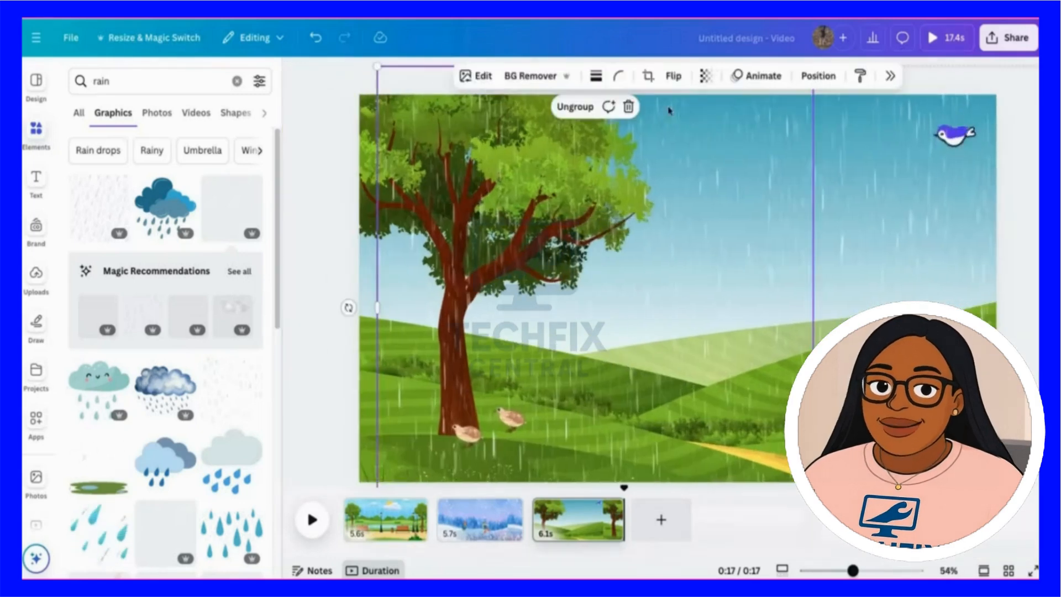
{"action": "key", "text": "Delete"}
{"action": "key", "text": "Delete"}
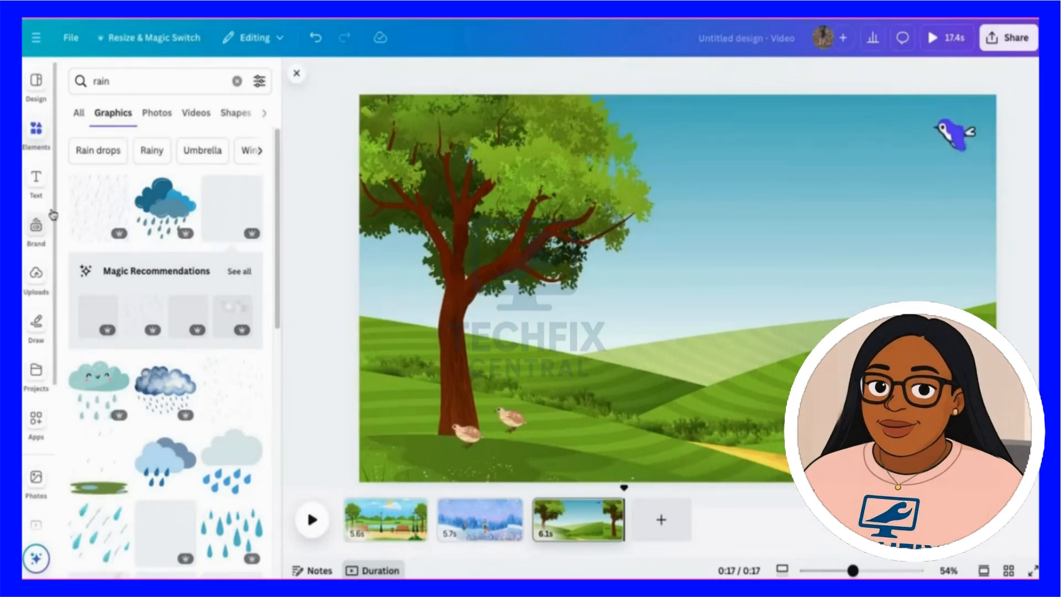
- Search the video library for "rain", look through the clips, and switch to the suggested "Raining" search
{"action": "scroll", "coordinate": [36, 221], "scroll_direction": "down", "scroll_amount": 3}
{"action": "left_click", "coordinate": [36, 373]}
{"action": "left_click", "coordinate": [111, 80]}
{"action": "type", "text": "rain"}
{"action": "key", "text": "Return"}
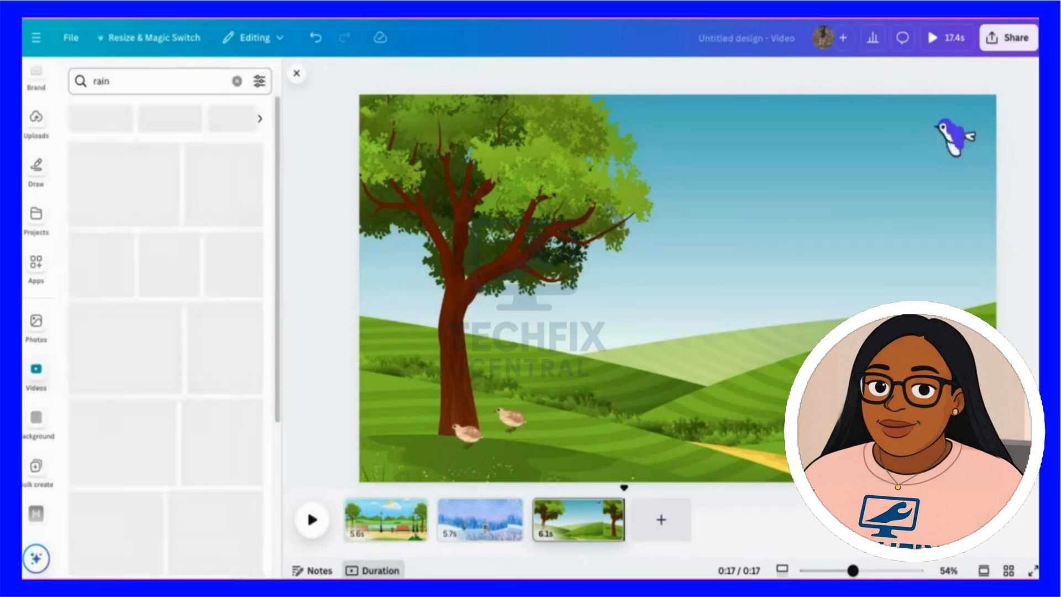
{"action": "scroll", "coordinate": [173, 344], "scroll_direction": "down", "scroll_amount": 4}
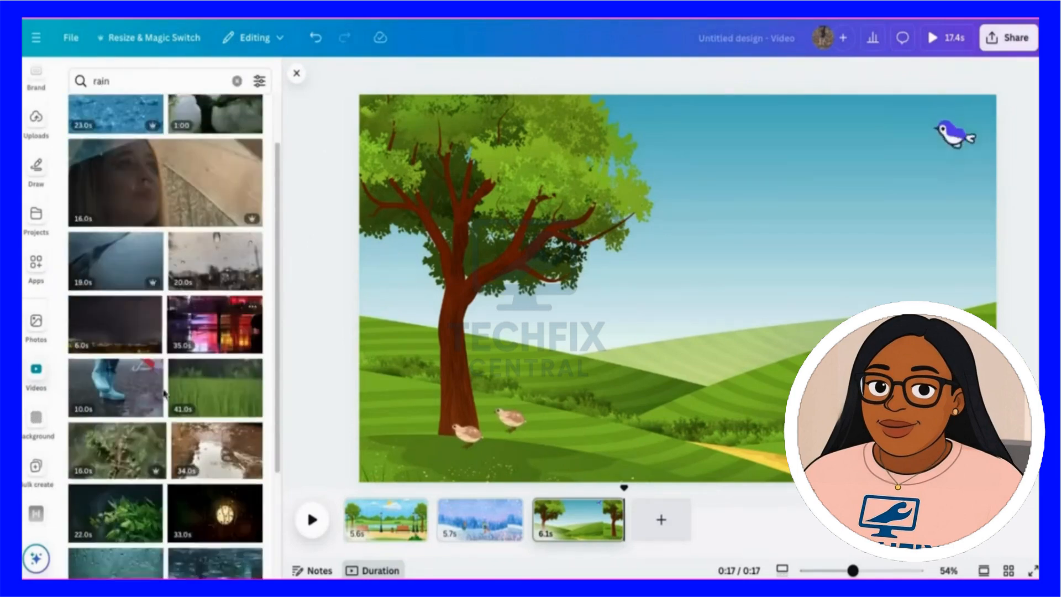
{"action": "scroll", "coordinate": [232, 172], "scroll_direction": "up", "scroll_amount": 4}
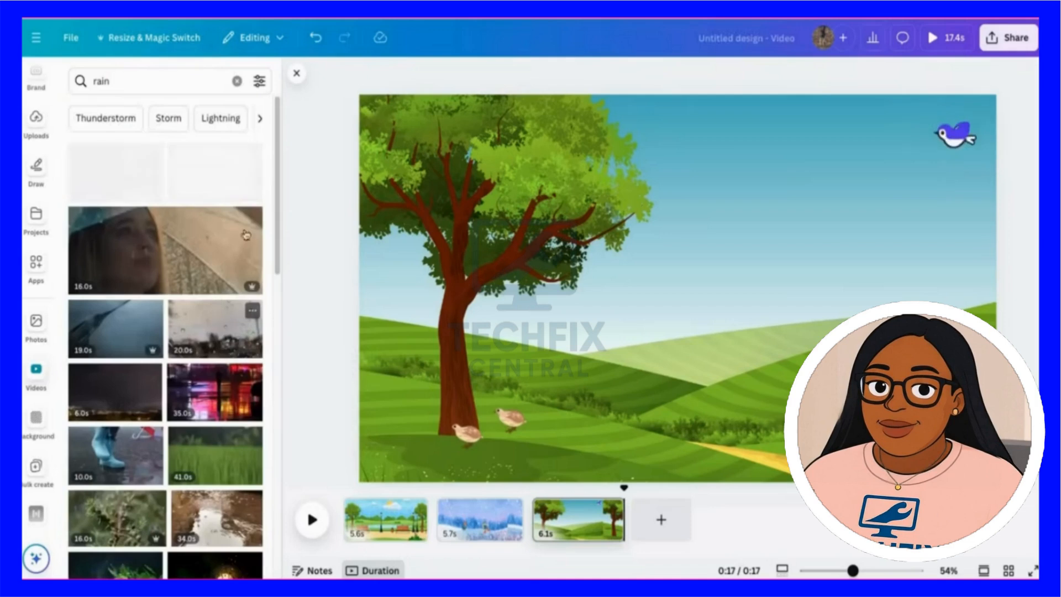
{"action": "left_click", "coordinate": [148, 119]}
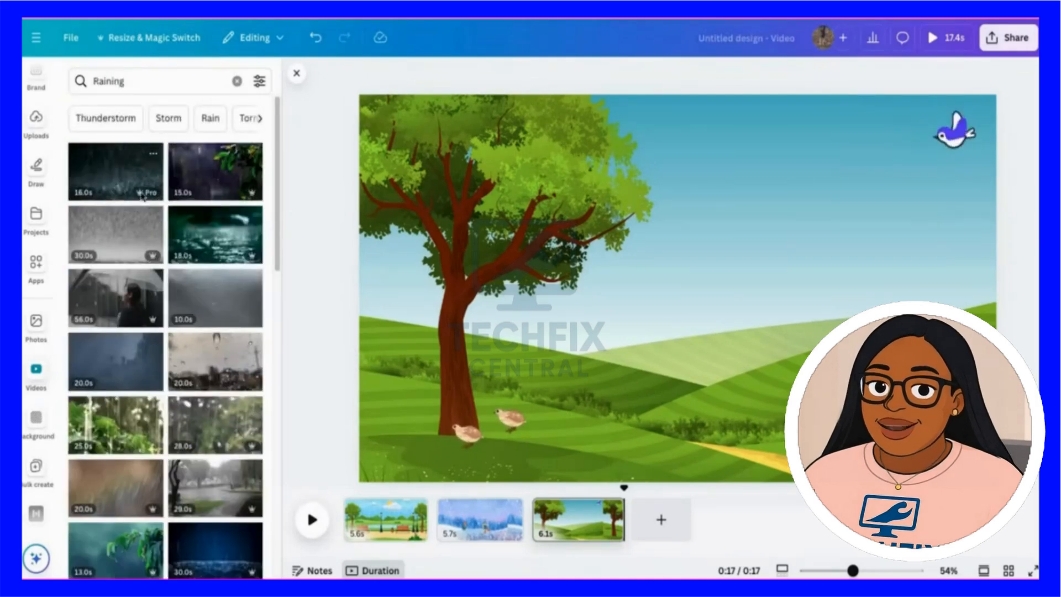
- Add the 16-second dark rain clip to the hillside scene and enlarge it to cover the whole page
{"action": "left_click", "coordinate": [115, 171]}
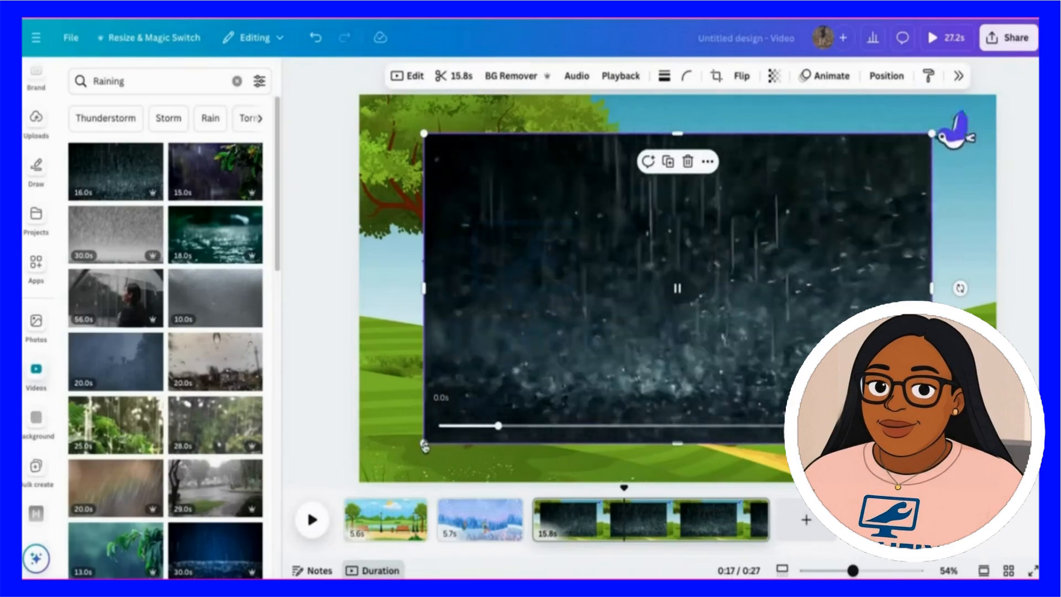
{"action": "left_click_drag", "start_coordinate": [426, 444], "coordinate": [196, 572]}
{"action": "left_click_drag", "start_coordinate": [465, 376], "coordinate": [552, 338]}
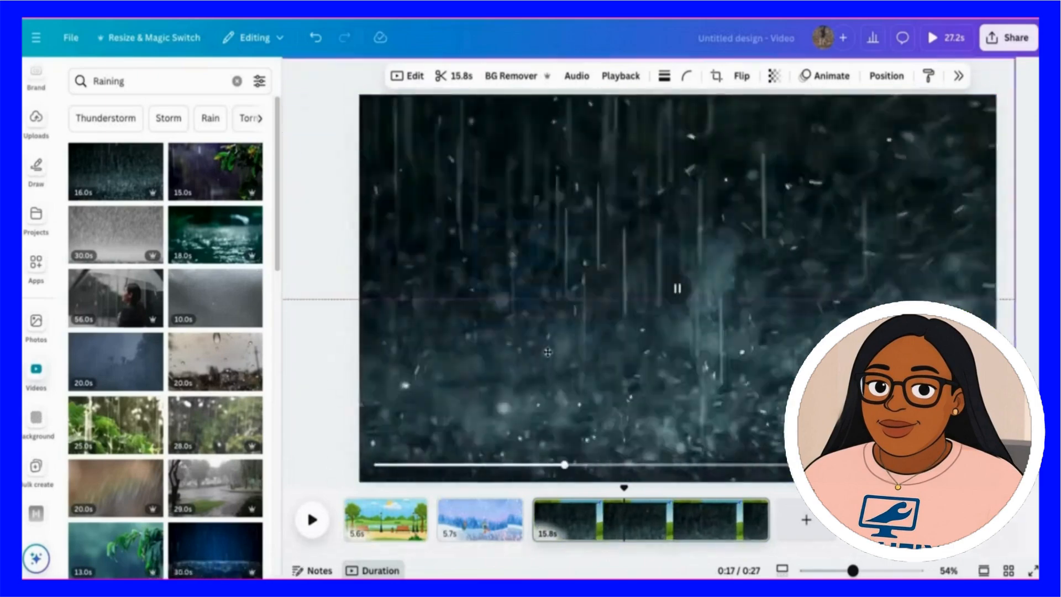
{"action": "left_click", "coordinate": [320, 128]}
{"action": "left_click", "coordinate": [565, 195]}
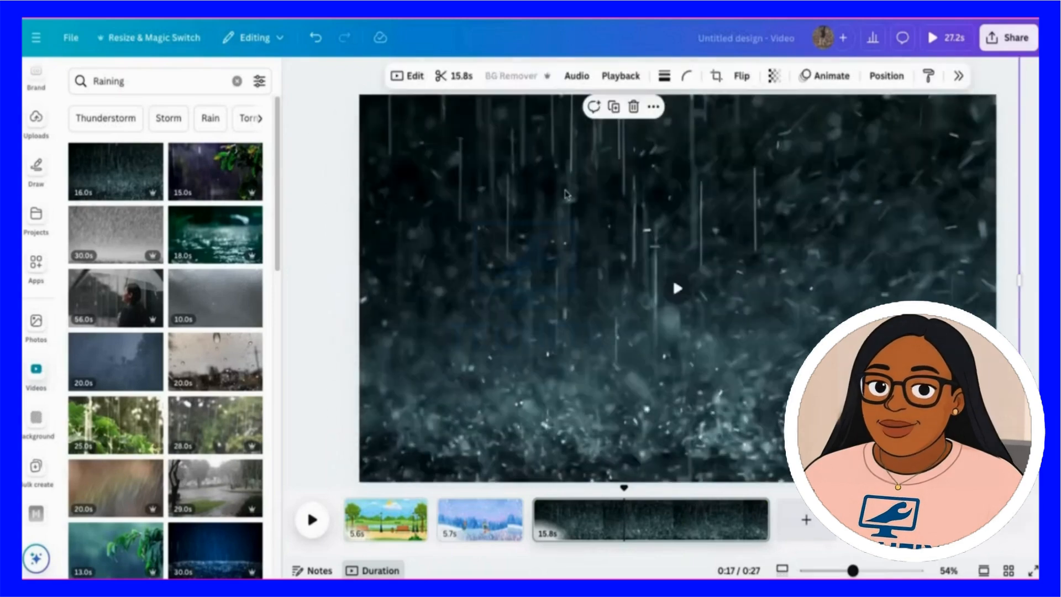
- Set the rain clip's transparency to 15 so the hillside shows through
{"action": "left_click", "coordinate": [774, 75]}
{"action": "left_click_drag", "start_coordinate": [809, 131], "coordinate": [717, 133]}
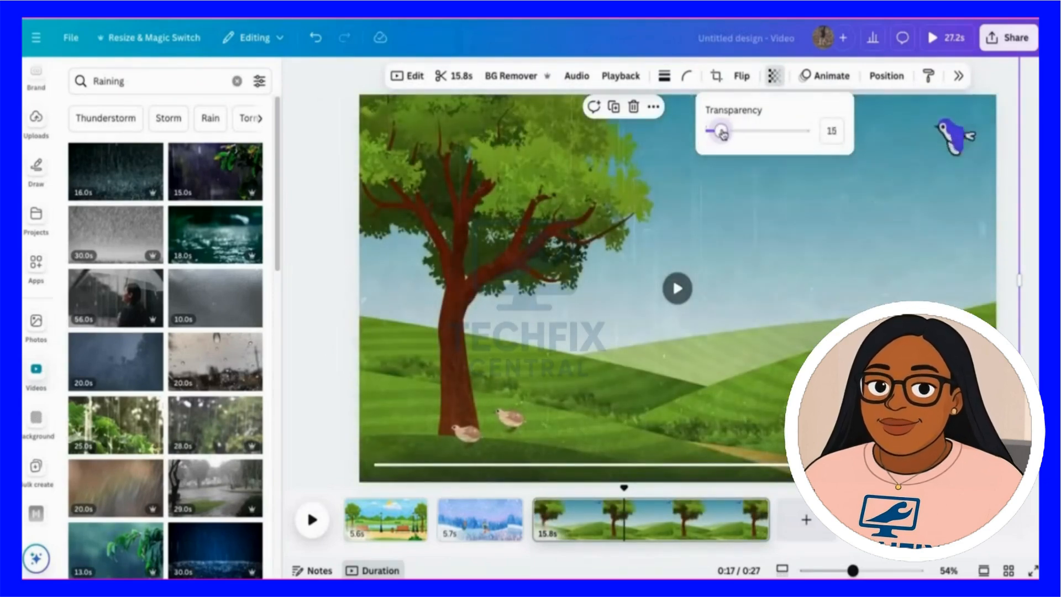
{"action": "left_click", "coordinate": [678, 288]}
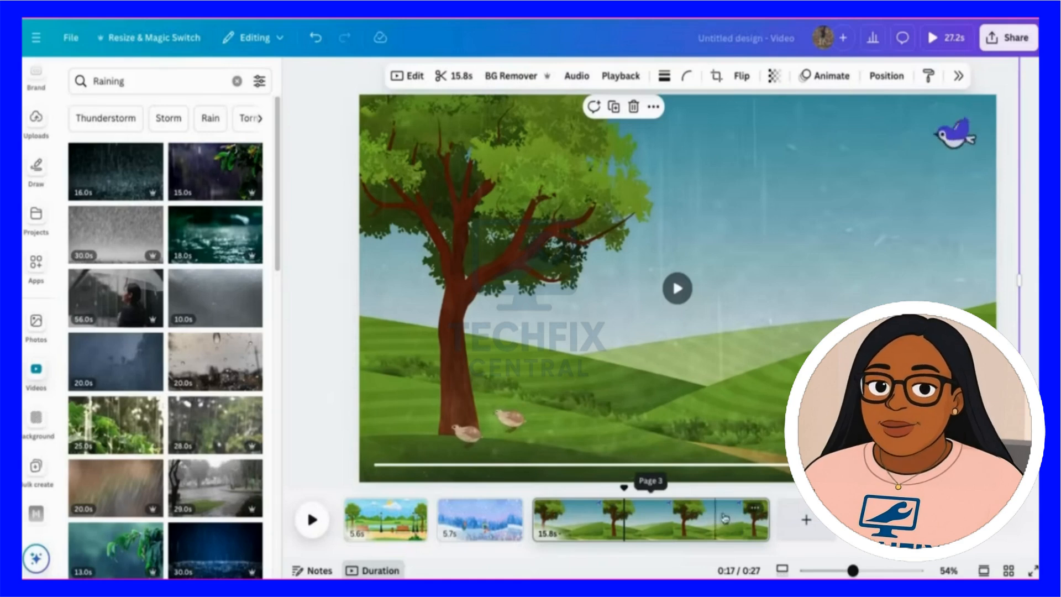
- Trim the hillside scene to 6.1 seconds and play it from its start
{"action": "left_click_drag", "start_coordinate": [769, 527], "coordinate": [625, 519]}
{"action": "left_click", "coordinate": [536, 486]}
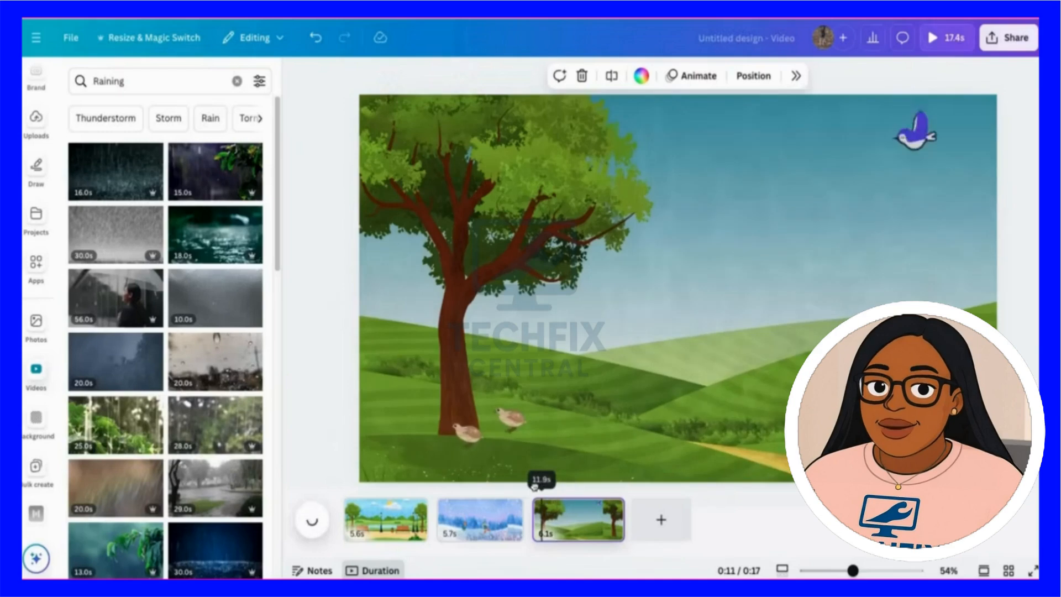
{"action": "left_click", "coordinate": [311, 522]}
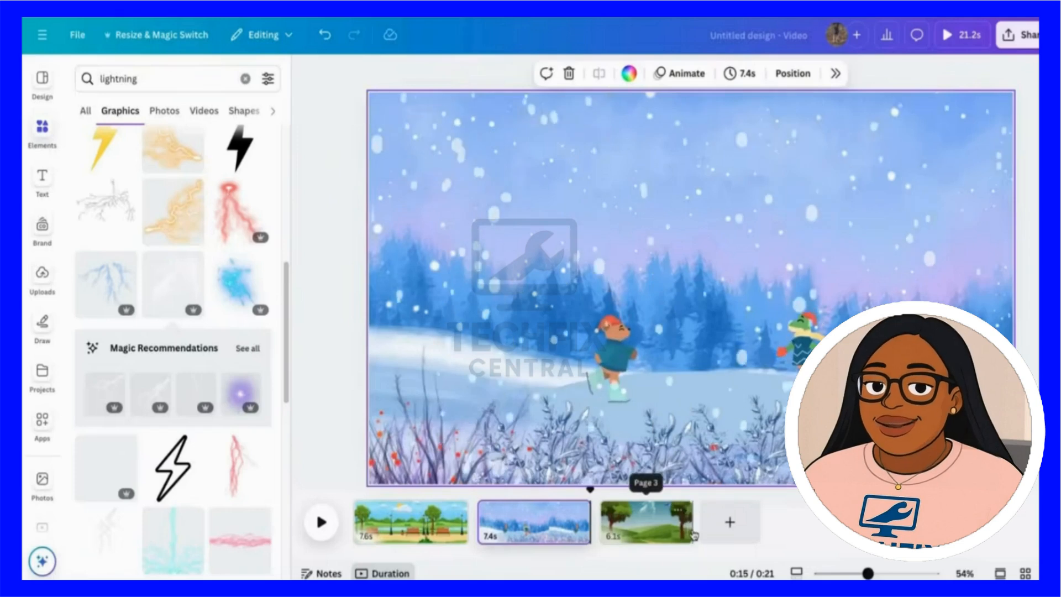
- Extend the hillside scene's duration to 6.9 seconds
{"action": "left_click_drag", "start_coordinate": [689, 531], "coordinate": [699, 534]}
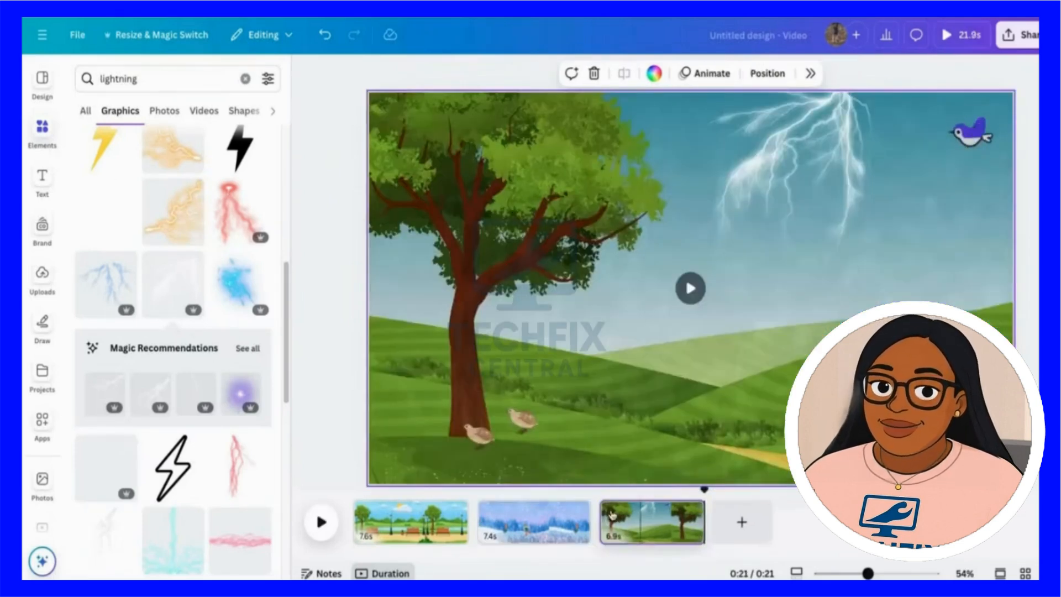
- Add a Dissolve transition between the park and snow scenes and lengthen its duration
{"action": "left_click", "coordinate": [480, 533]}
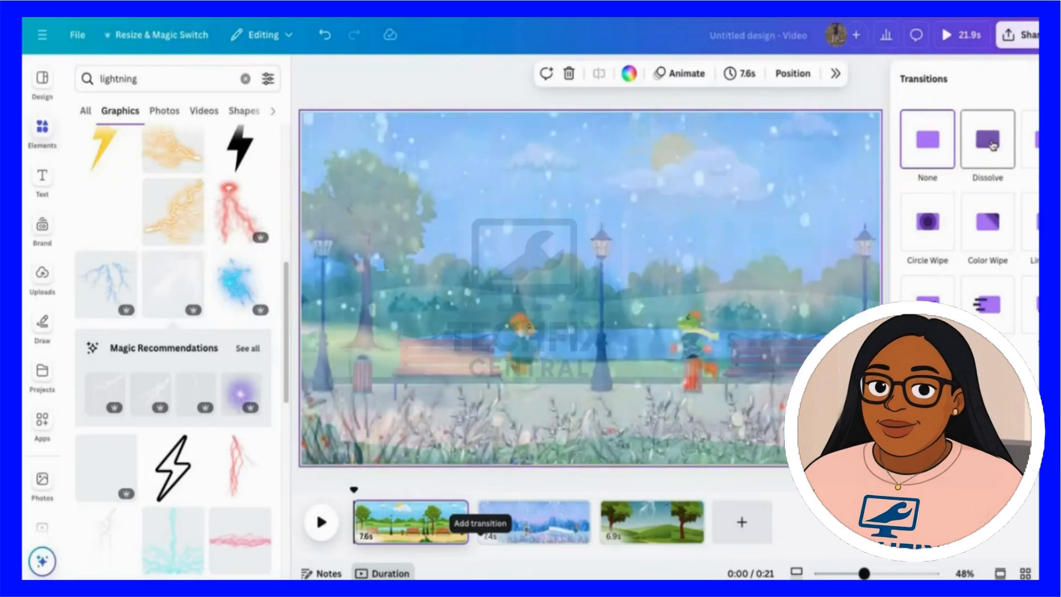
{"action": "left_click", "coordinate": [991, 143]}
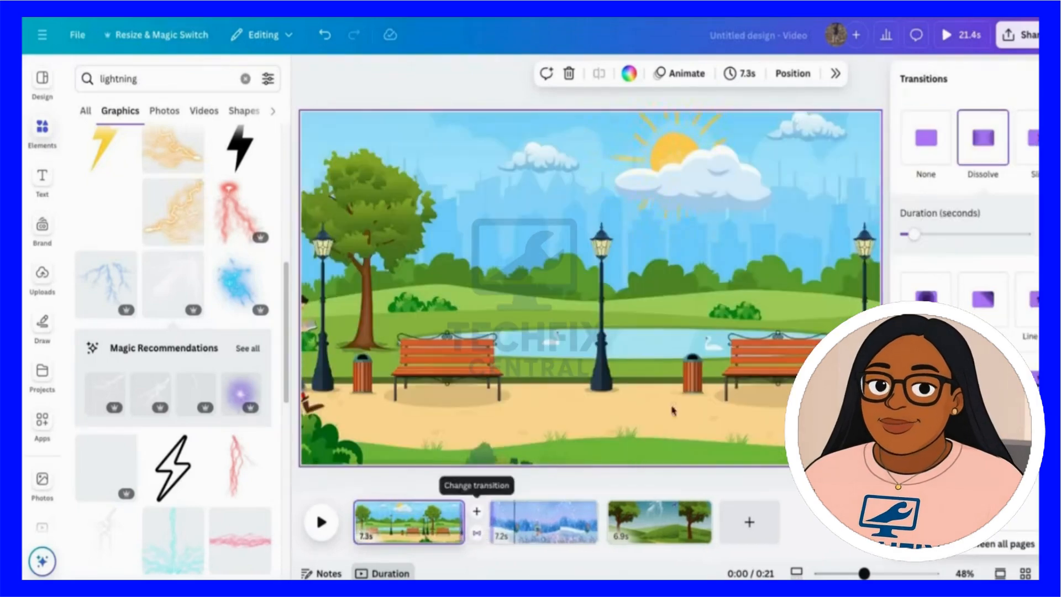
{"action": "left_click_drag", "start_coordinate": [913, 234], "coordinate": [938, 238]}
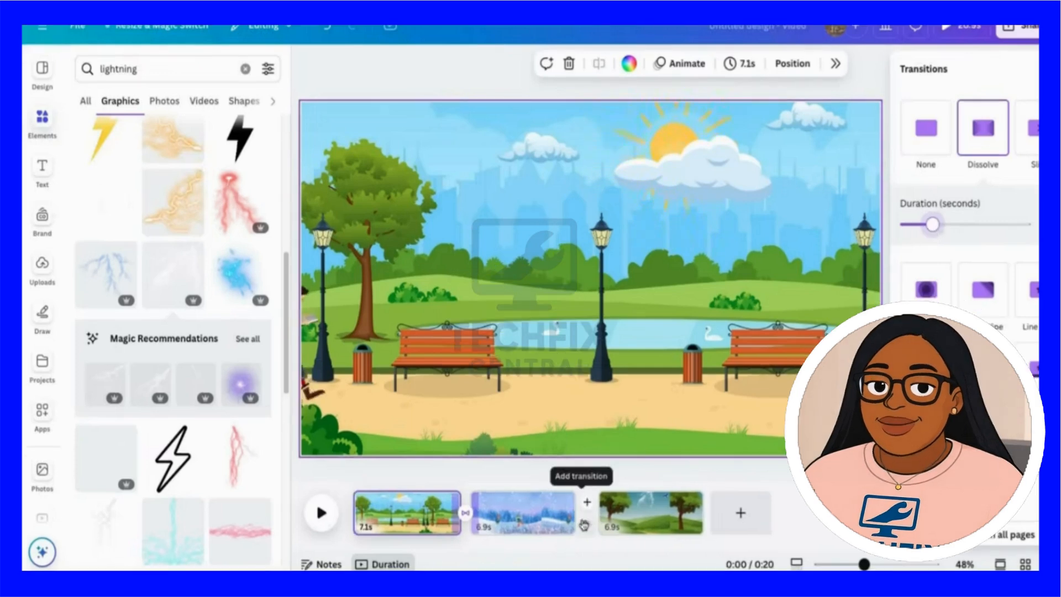
- Add a lengthened Slide transition moving right between the snow and hillside scenes, and play the video from the start
{"action": "left_click", "coordinate": [565, 517]}
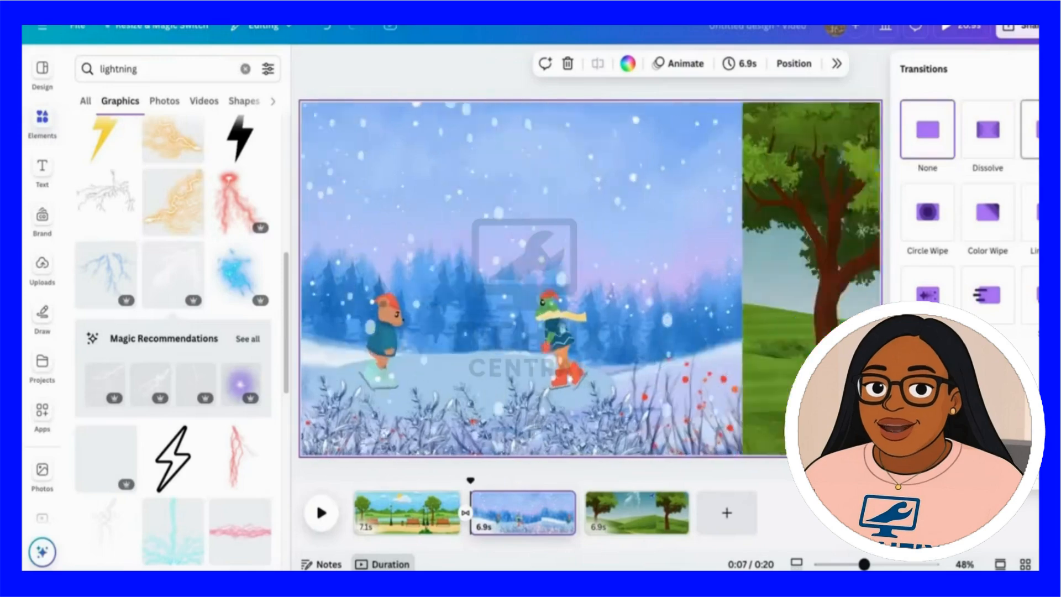
{"action": "left_click", "coordinate": [1029, 130]}
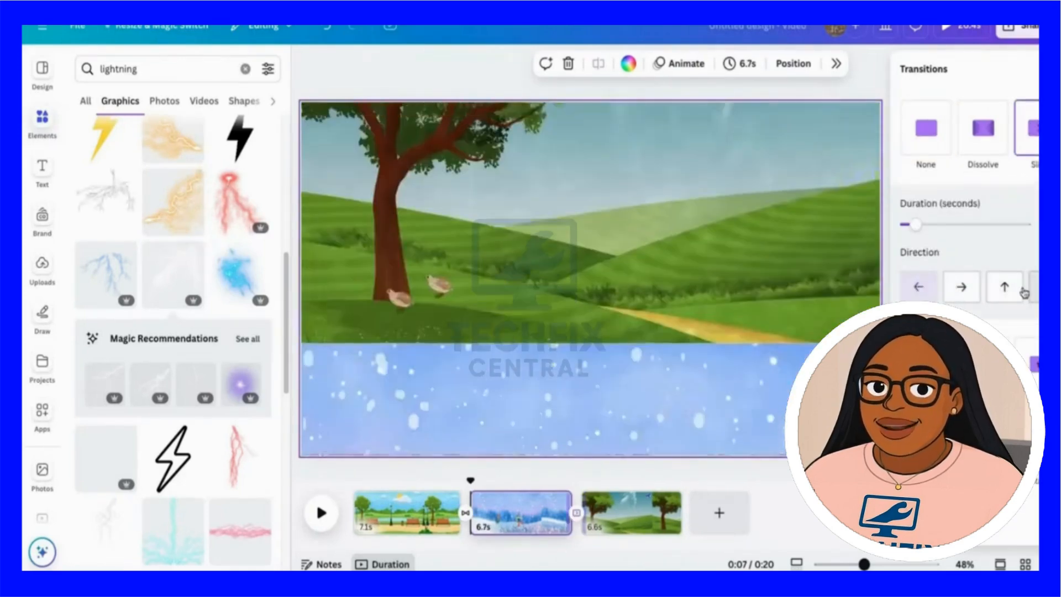
{"action": "left_click", "coordinate": [980, 286]}
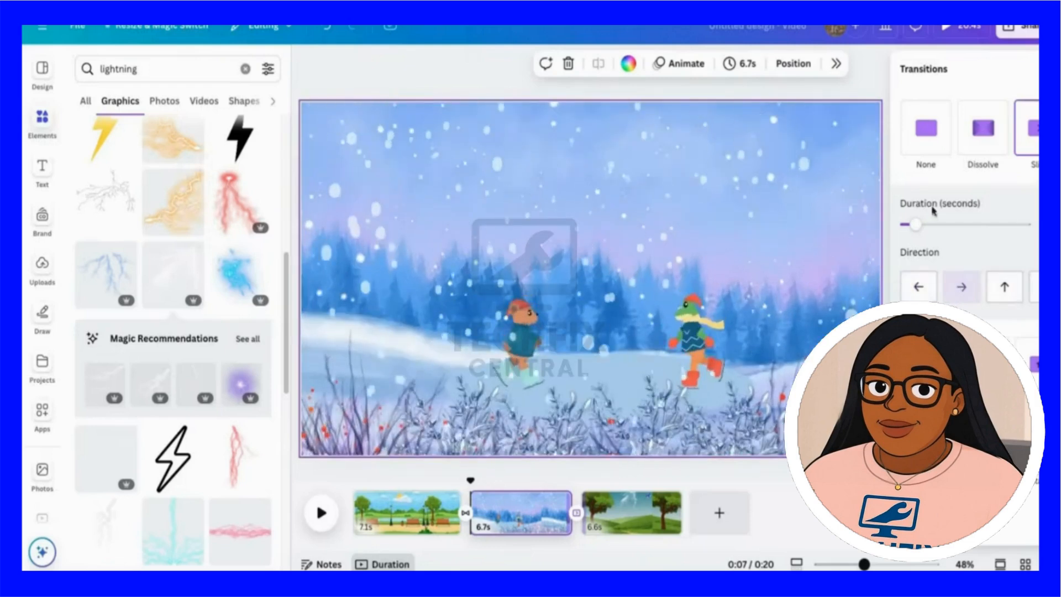
{"action": "left_click_drag", "start_coordinate": [916, 224], "coordinate": [935, 225]}
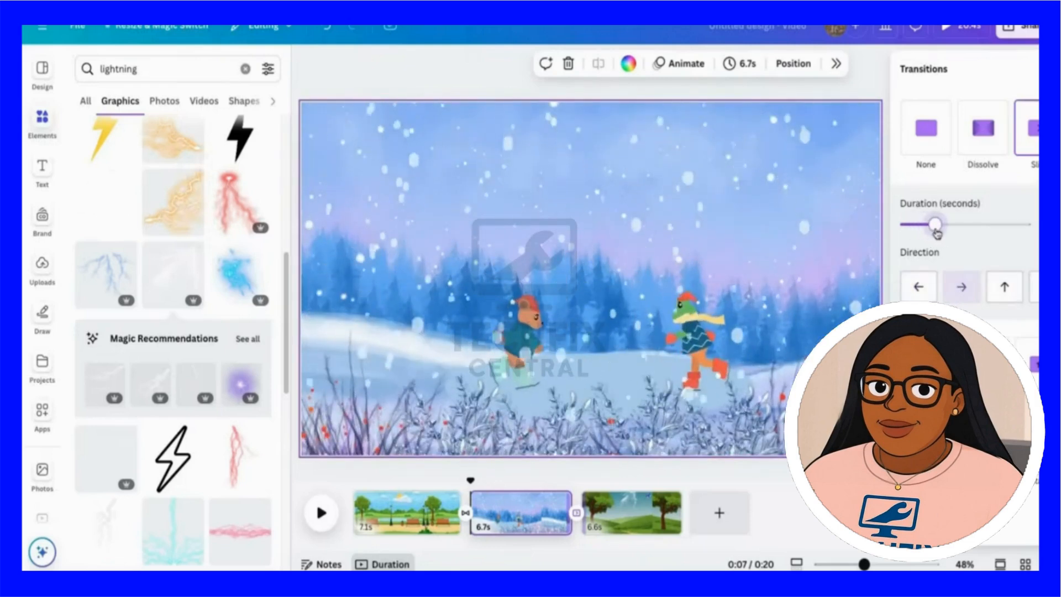
{"action": "left_click_drag", "start_coordinate": [471, 480], "coordinate": [314, 472]}
{"action": "left_click", "coordinate": [320, 514]}
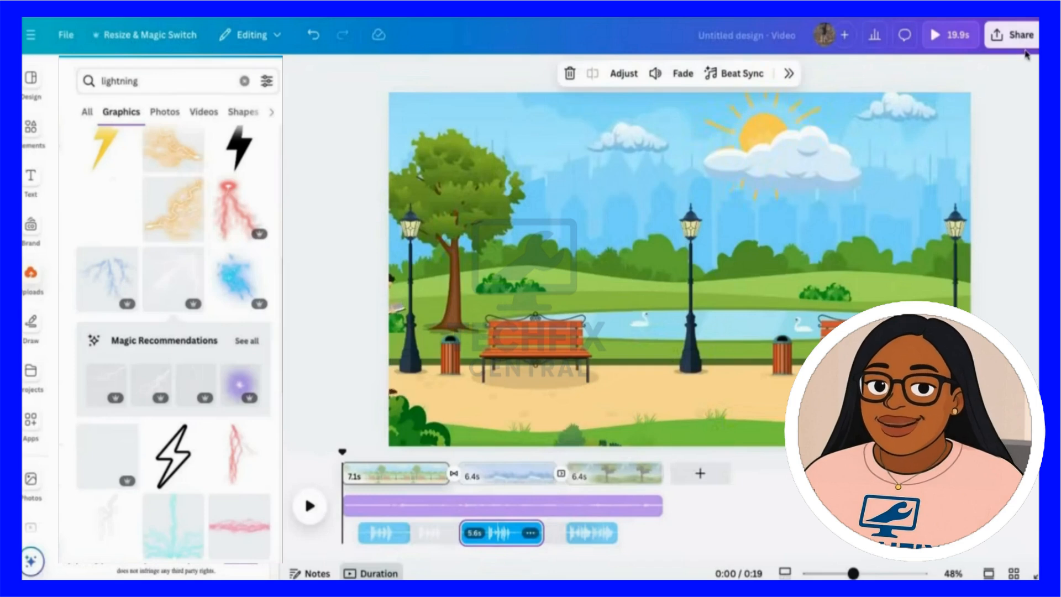
- Download all three pages of the design as a 1080p MP4 video
{"action": "left_click", "coordinate": [65, 36]}
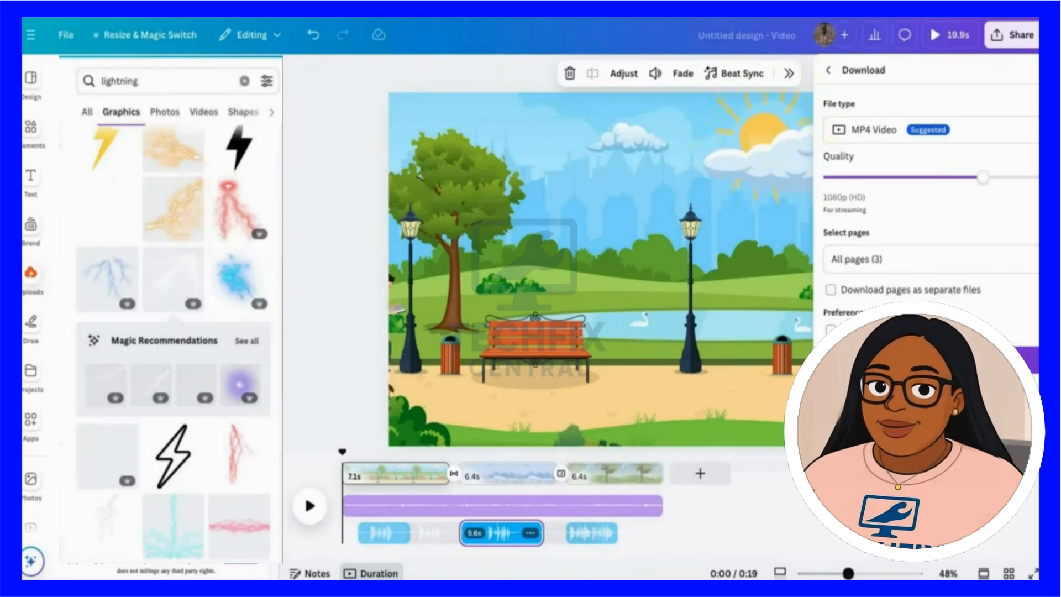
{"action": "left_click", "coordinate": [928, 360]}
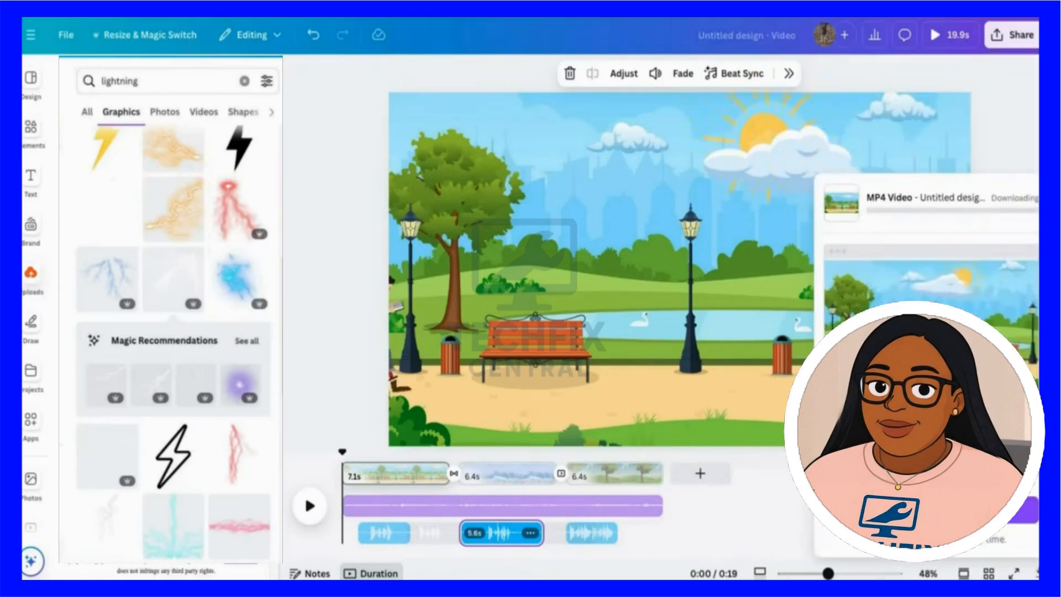